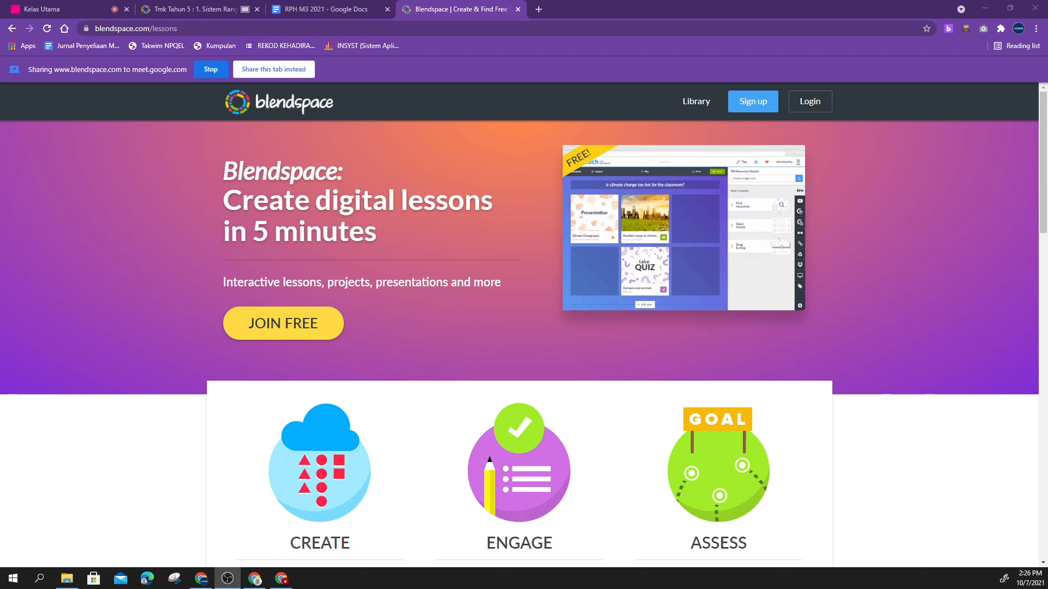
- Review the RPH M3 2021 lesson plan, then look over the resource tiles of the shared TMK Tahun 5 lesson
click(308, 9)
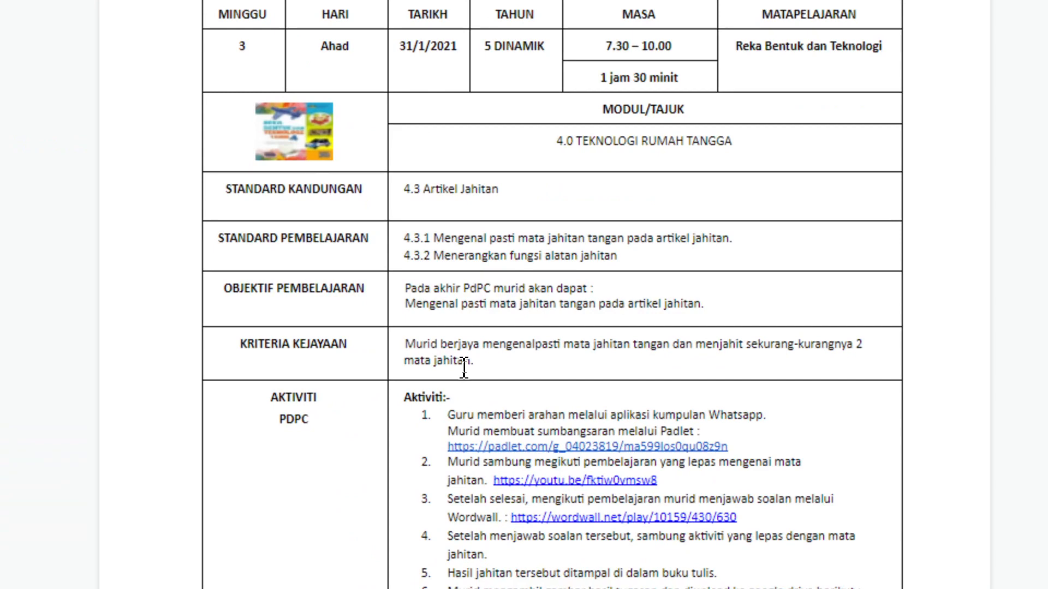
scroll(464, 367, down, 1)
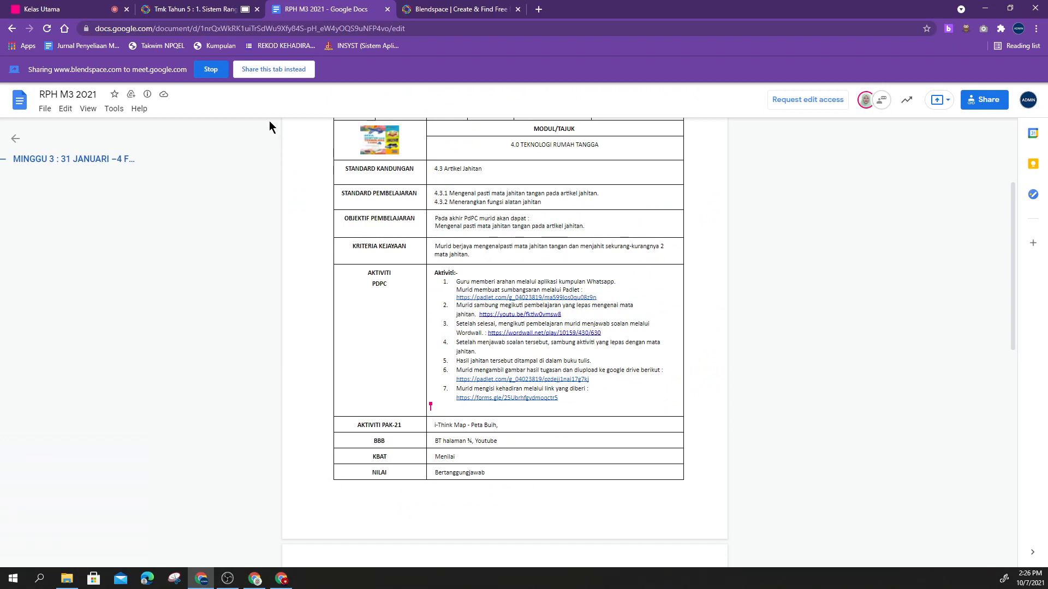
click(196, 9)
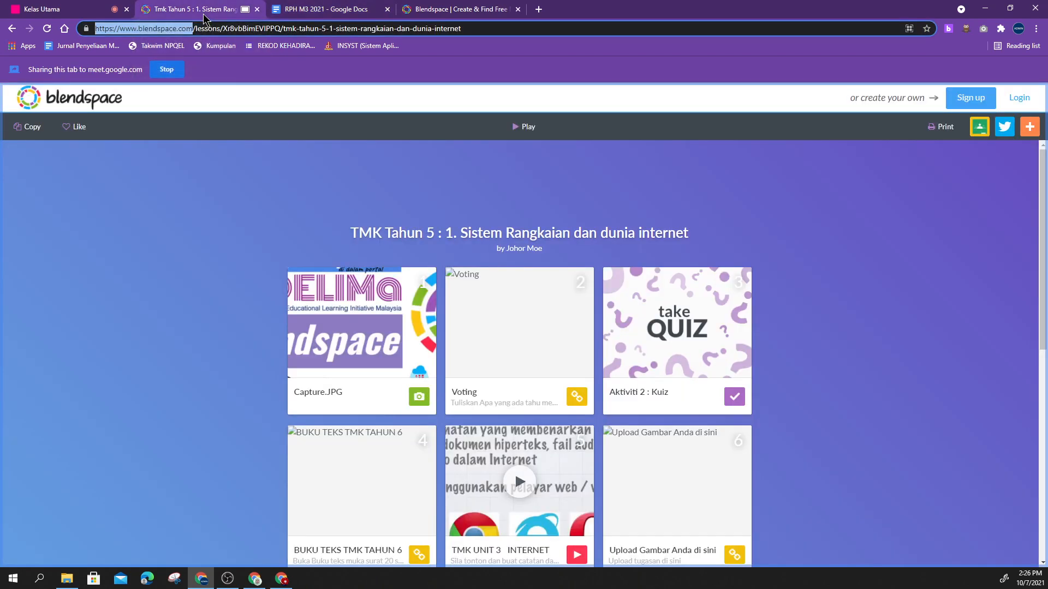
scroll(359, 206, down, 2)
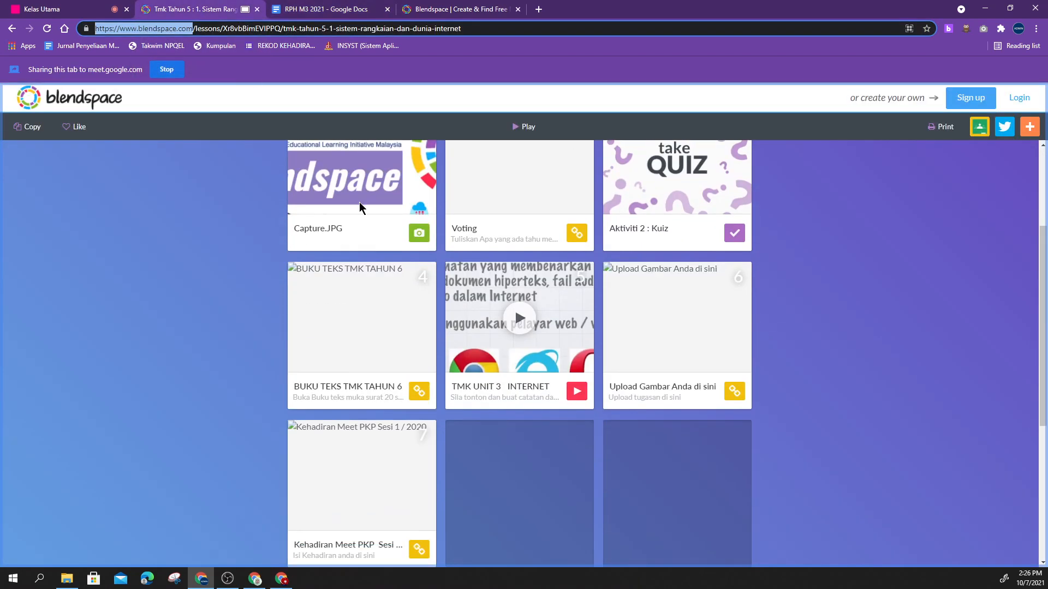
scroll(359, 203, down, 3)
scroll(359, 202, up, 3)
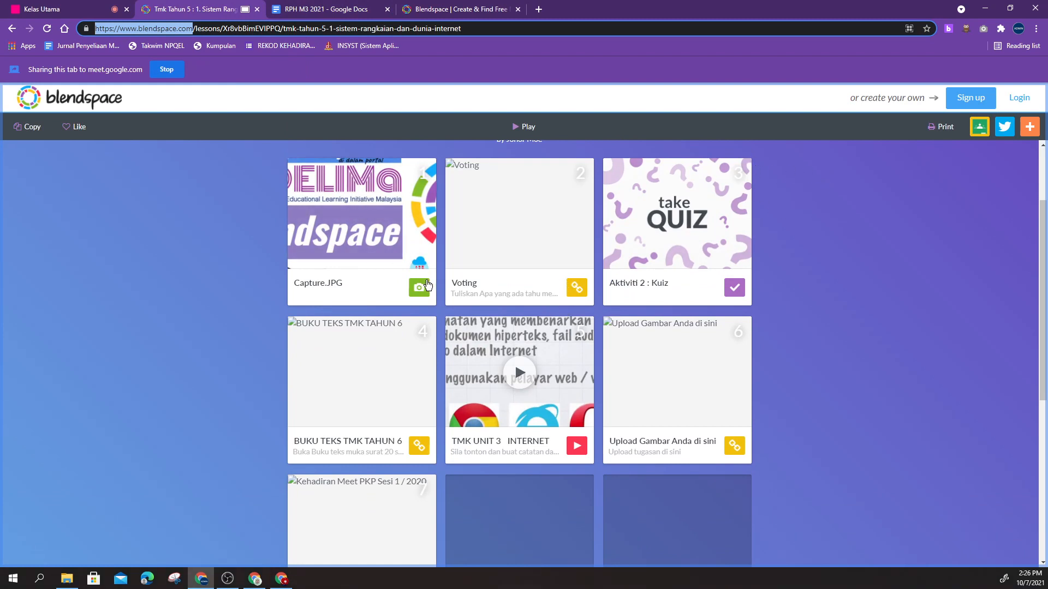
scroll(428, 285, down, 1)
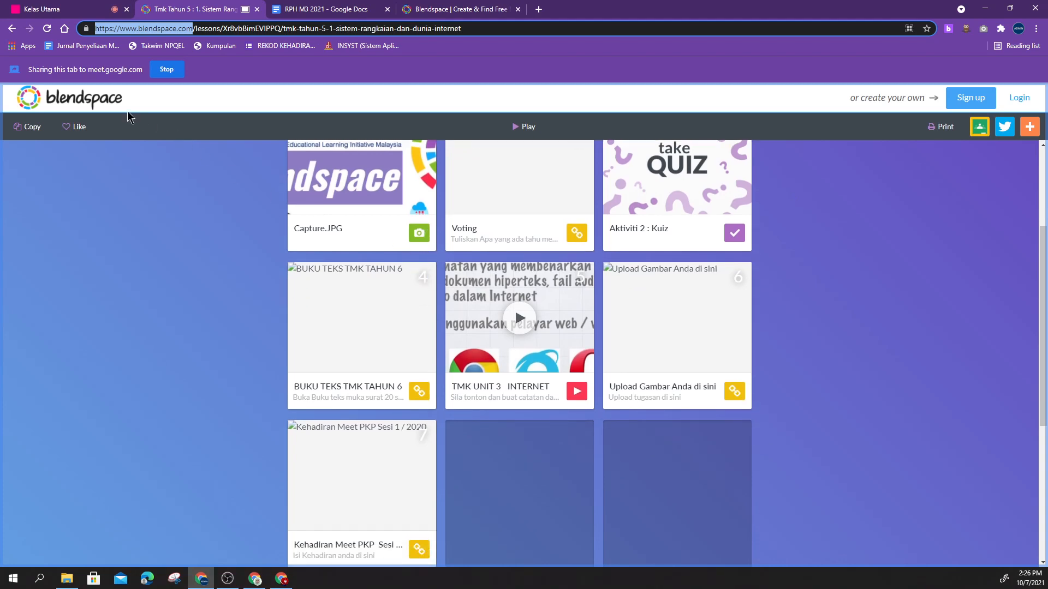
- Play the TMK Tahun 5 lesson from its first item and check how it appears in the Google Meet presentation
click(74, 11)
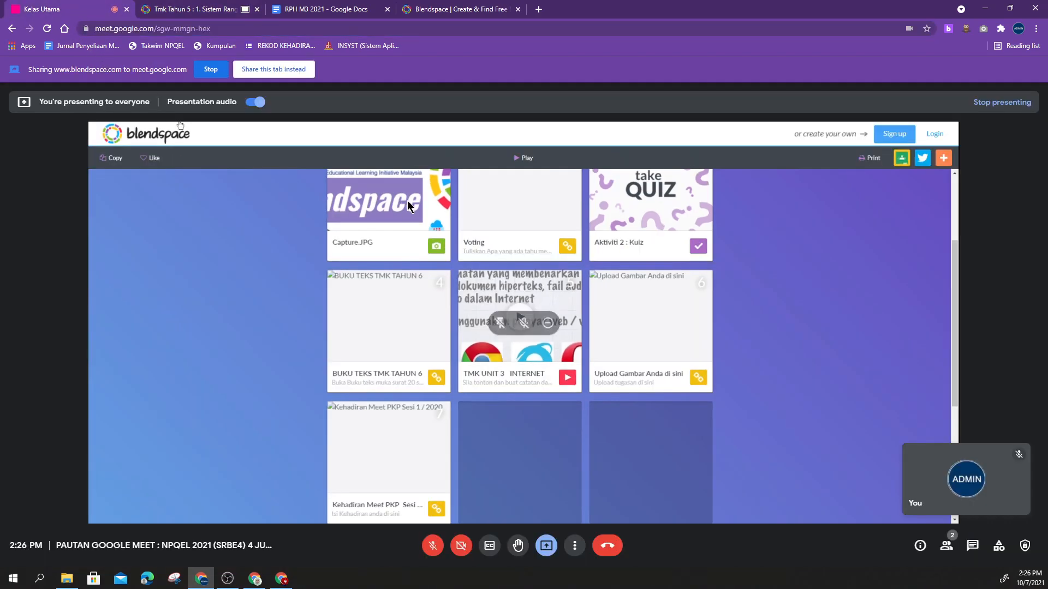
click(191, 8)
click(521, 125)
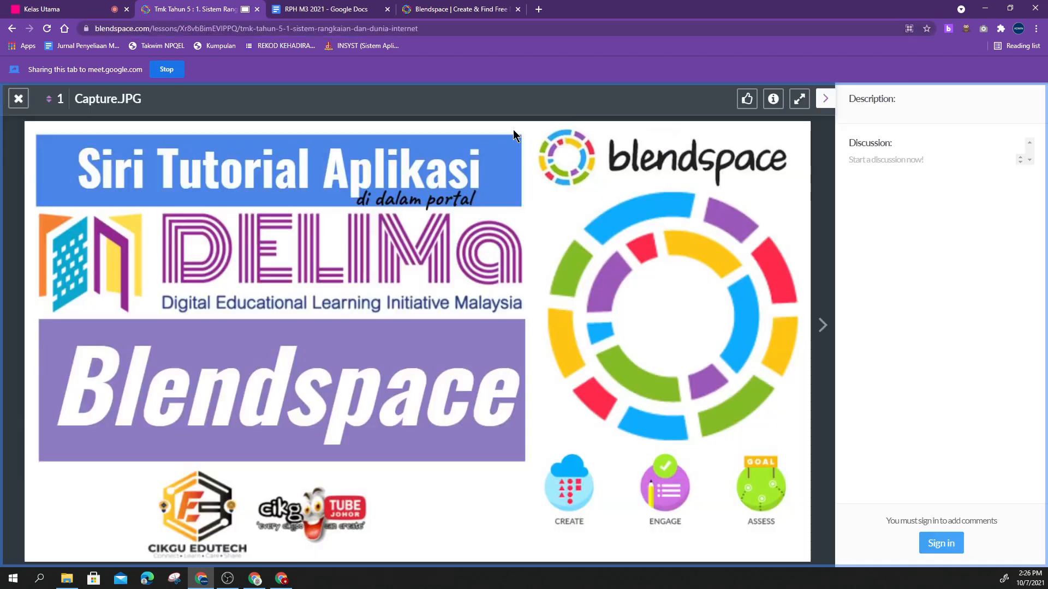
click(80, 10)
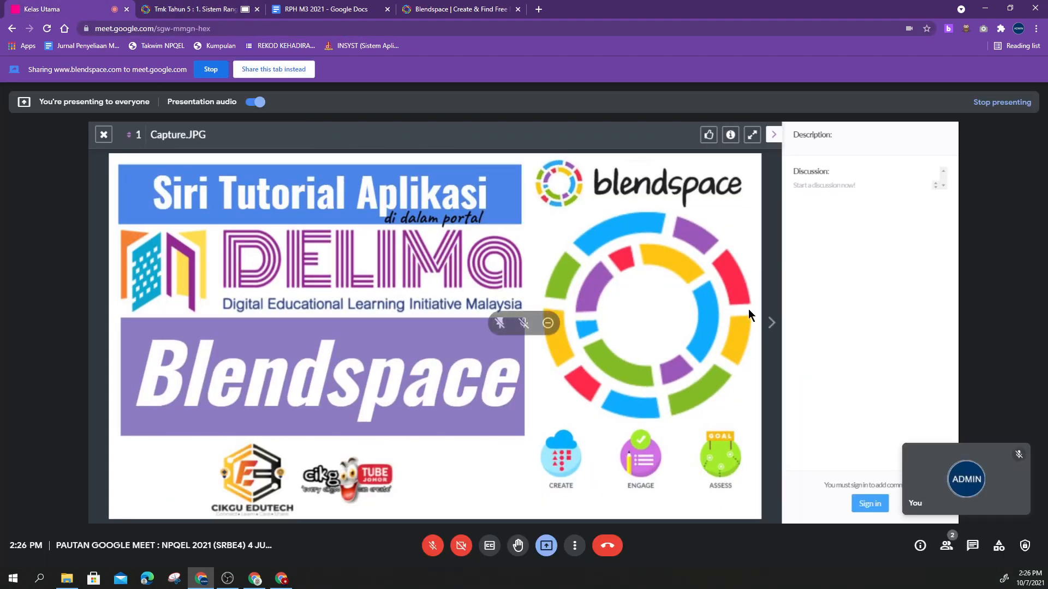
click(192, 10)
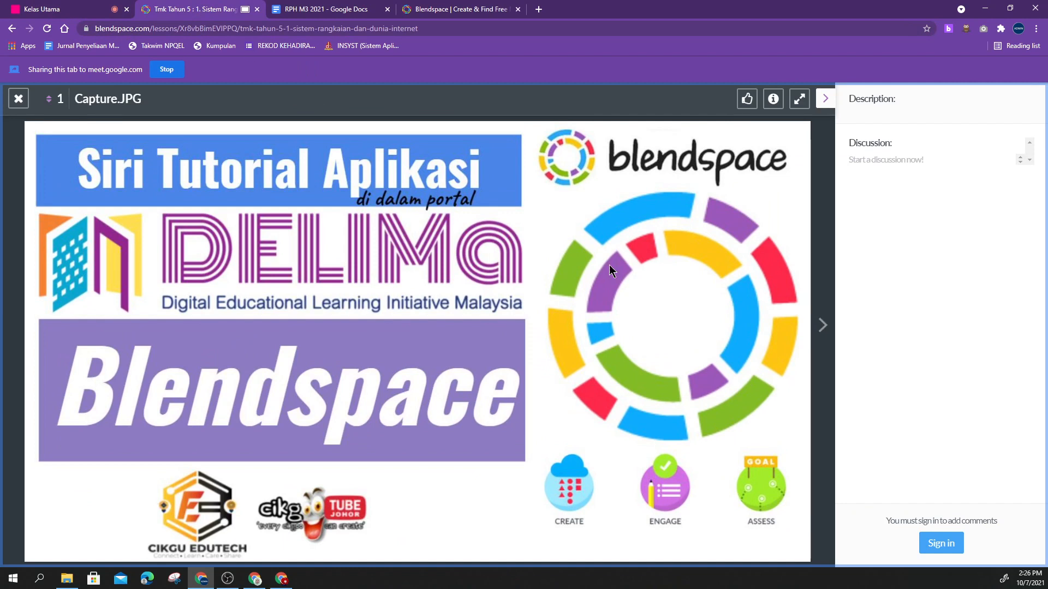
- Advance the playing lesson through the Voting and Aktiviti 2 : Kuiz items to BUKU TEKS TMK TAHUN 6
click(822, 326)
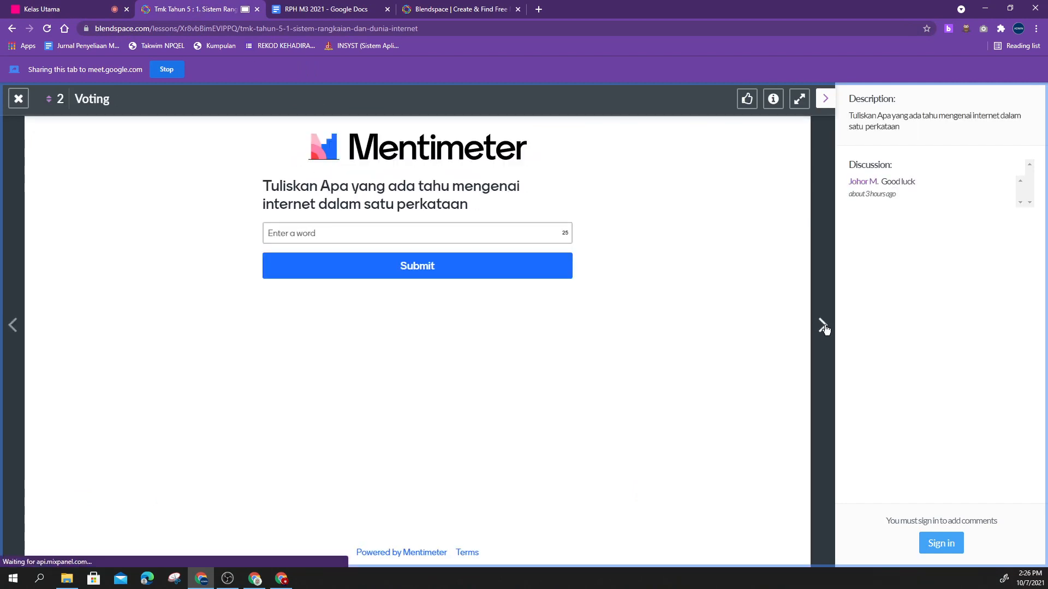
click(824, 327)
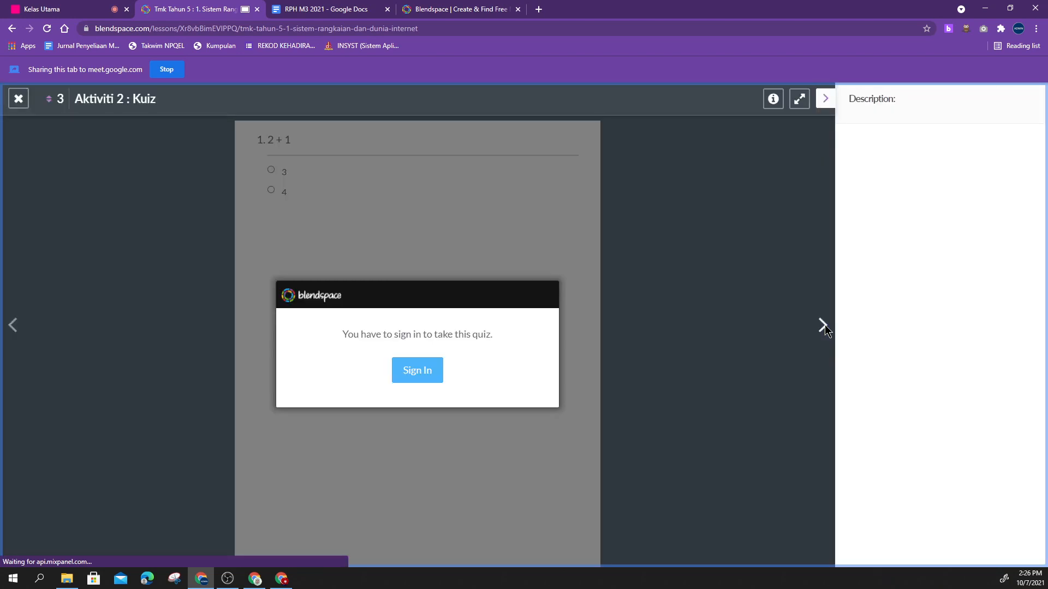
click(823, 326)
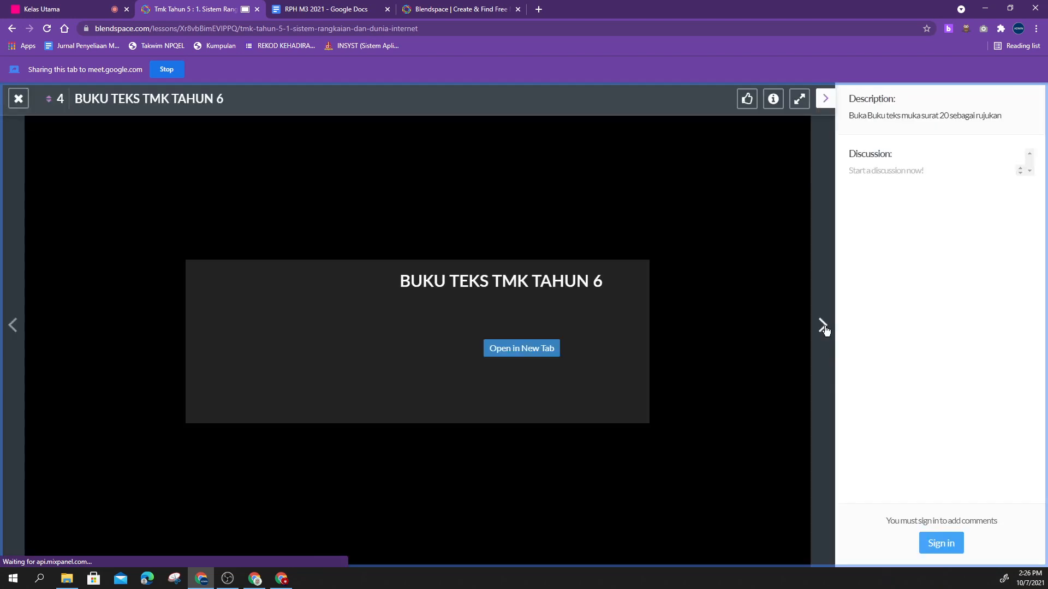
- Open Blendspace from the other applications listed under Aplikasi in the DELIMa teacher menu
click(449, 9)
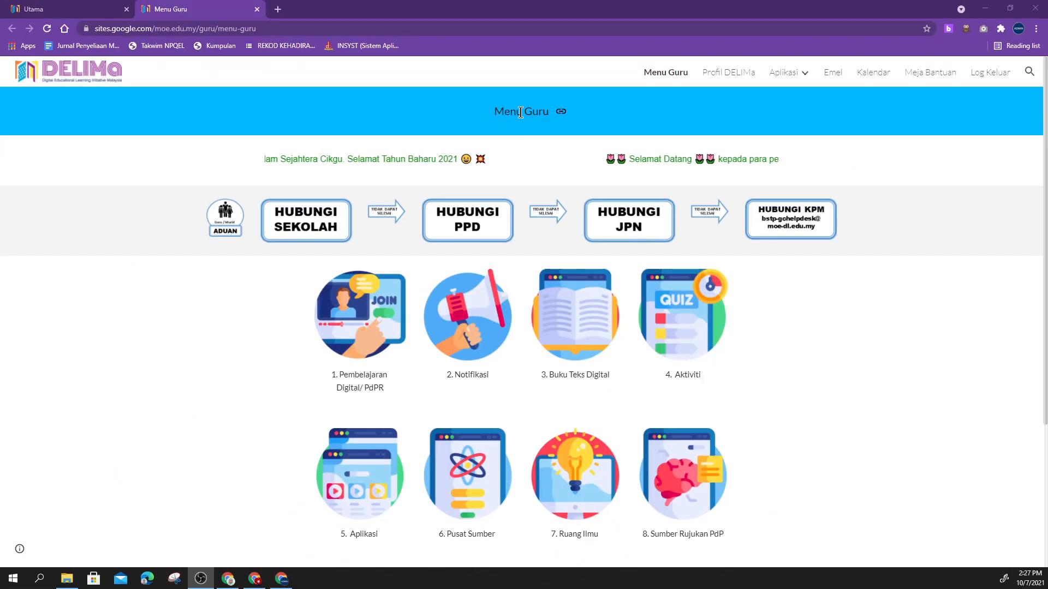
scroll(417, 346, down, 2)
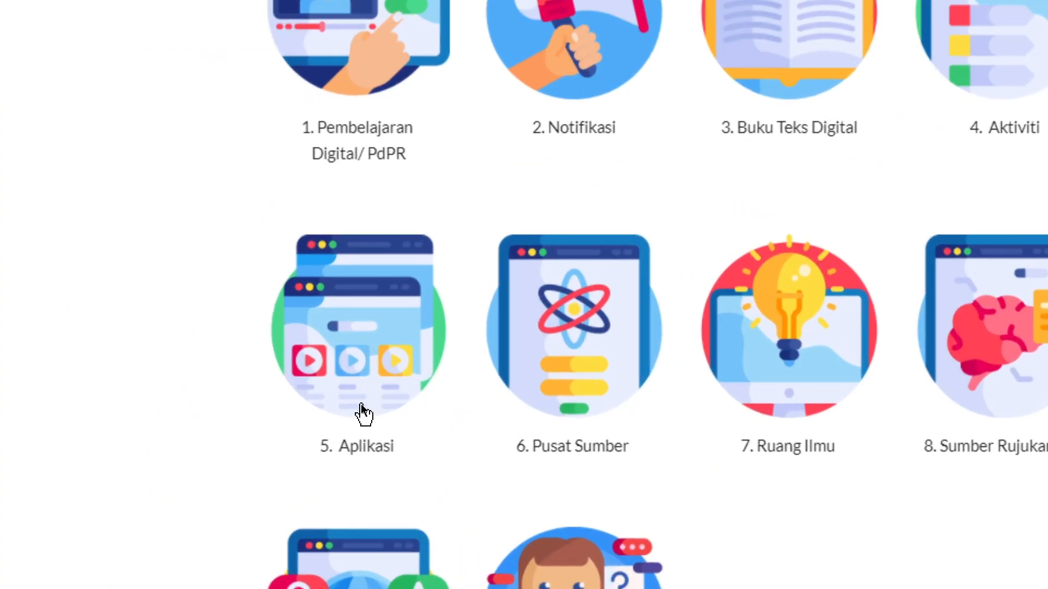
click(364, 414)
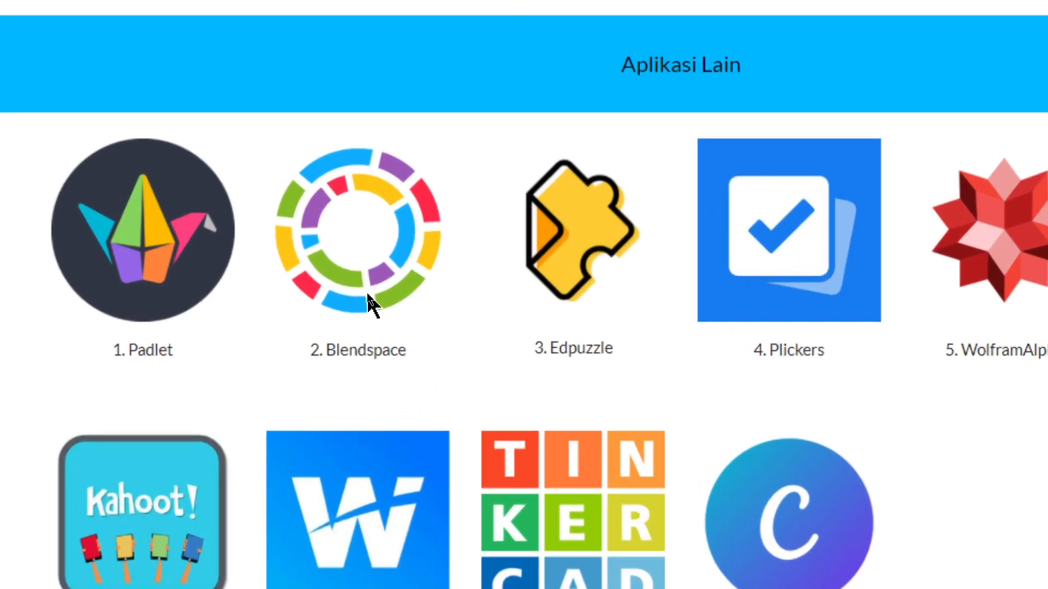
click(367, 295)
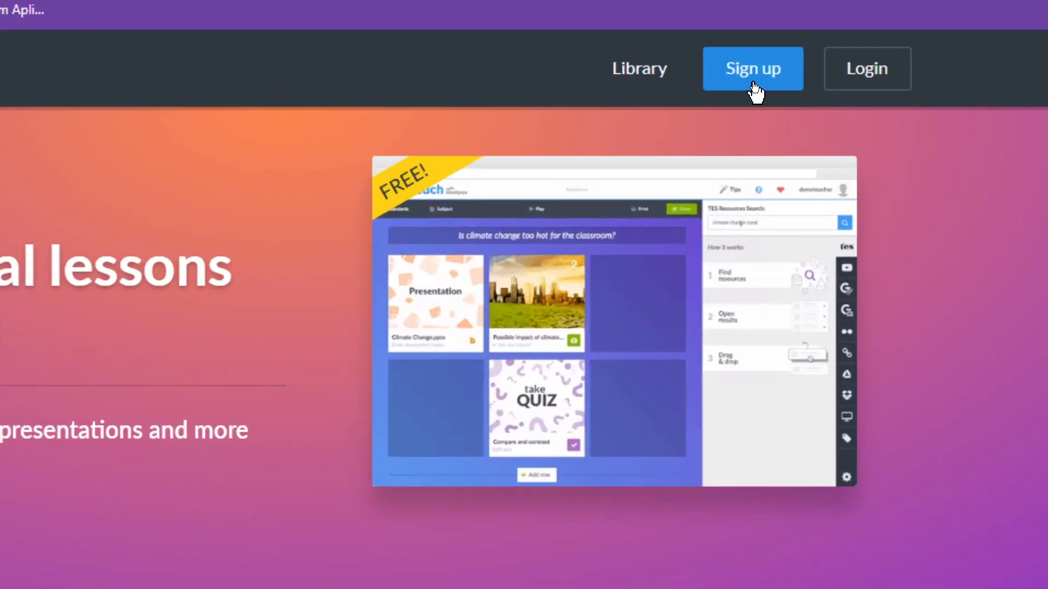
- Sign up for Blendspace as a teacher with the existing Google account, allowing access to its Google Drive files
click(753, 84)
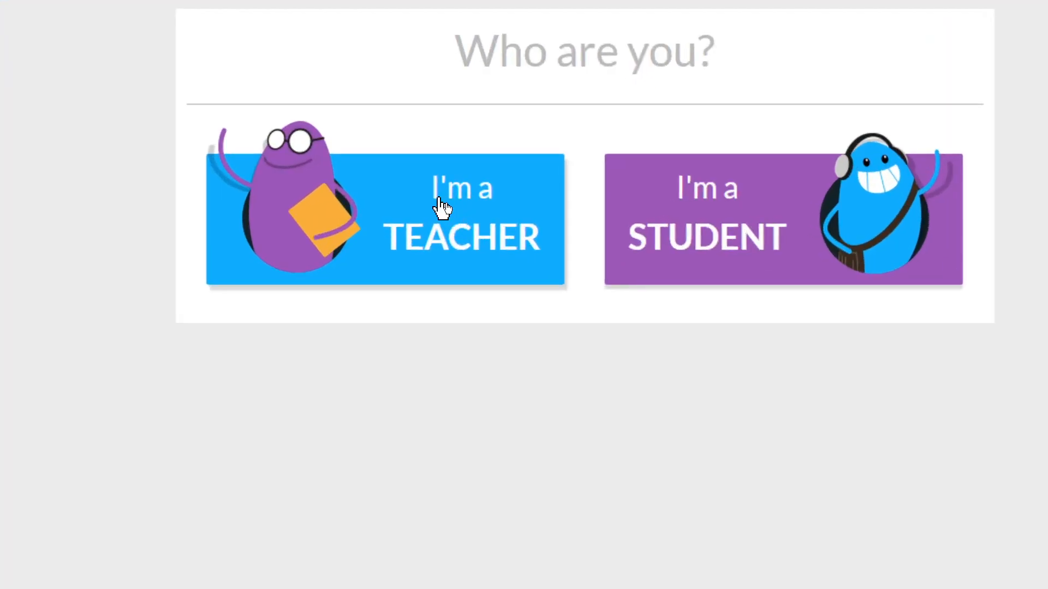
click(447, 208)
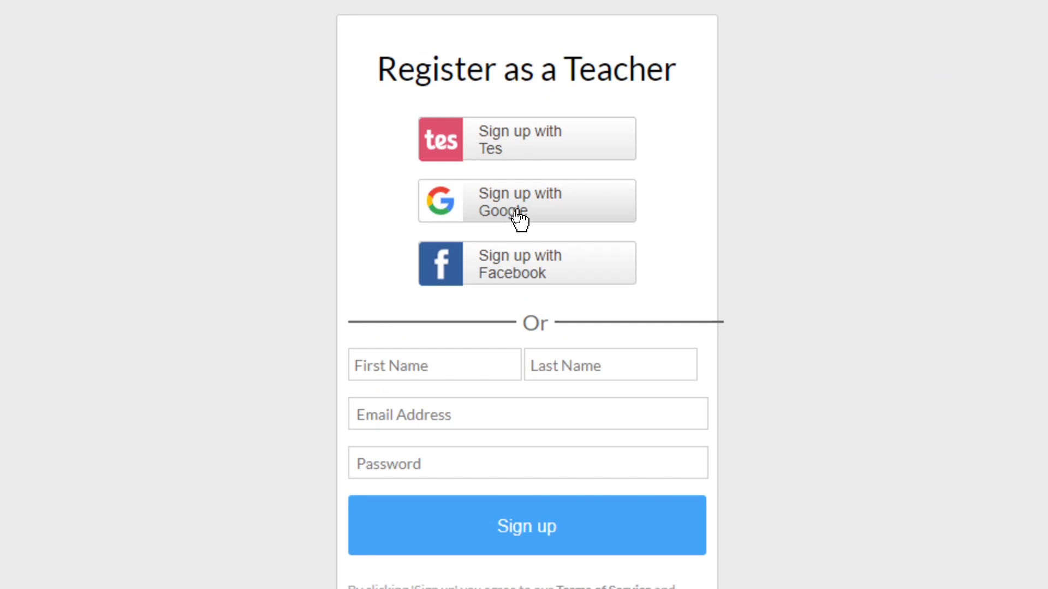
click(514, 212)
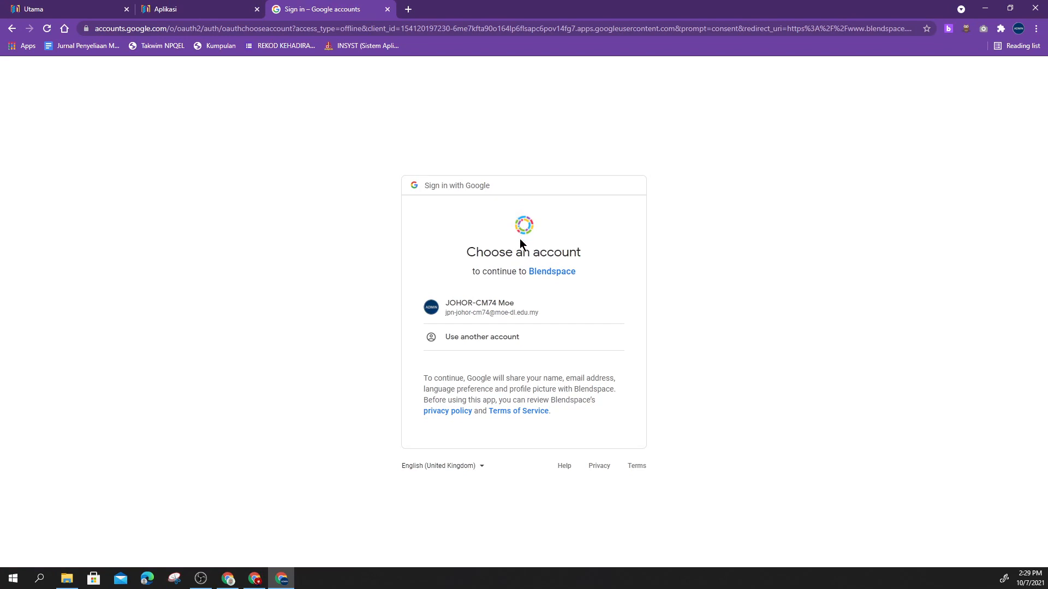
click(495, 317)
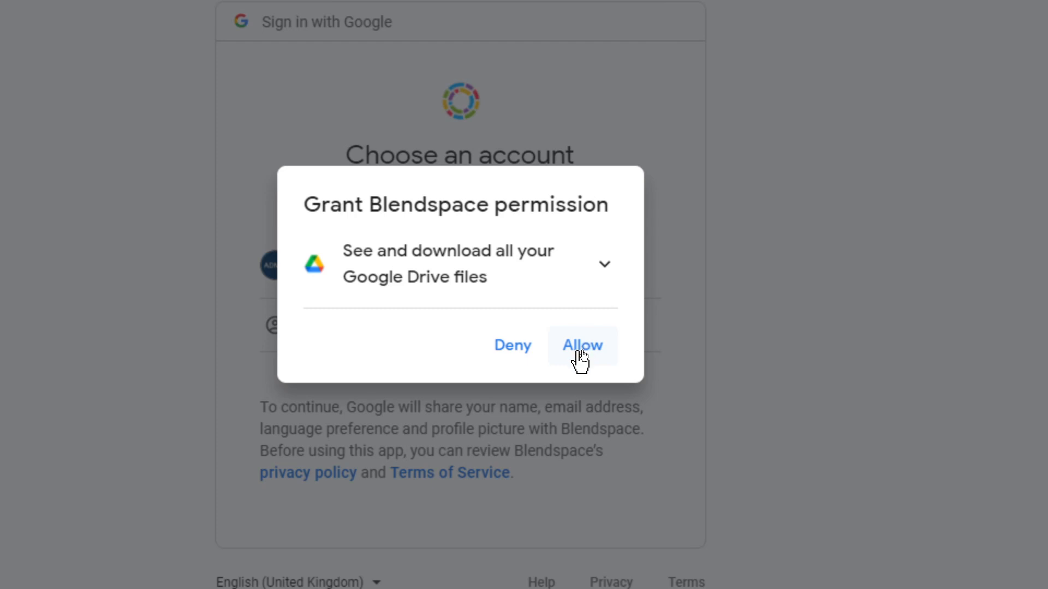
click(581, 354)
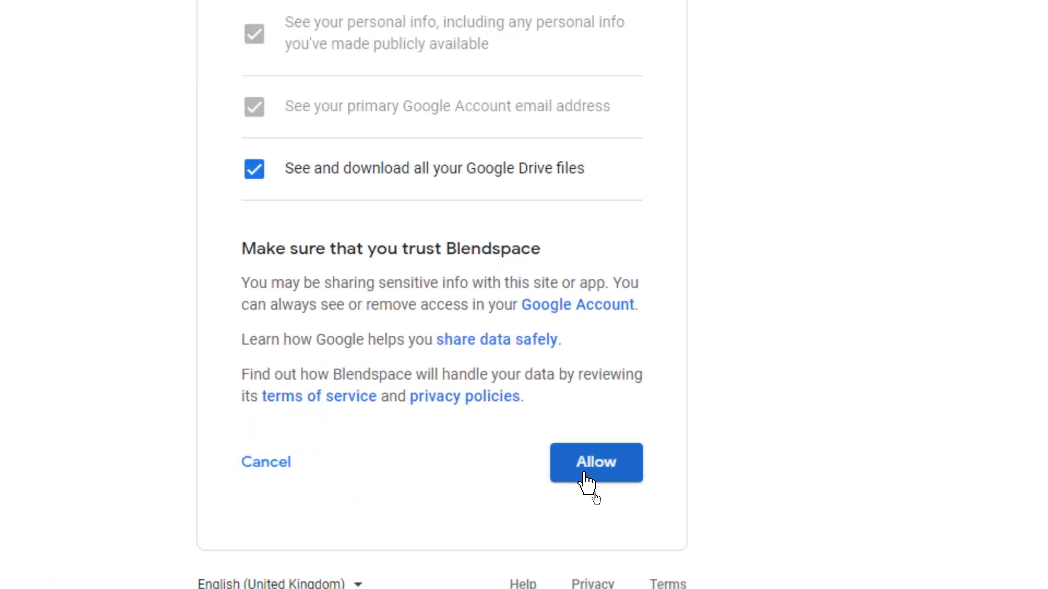
click(586, 478)
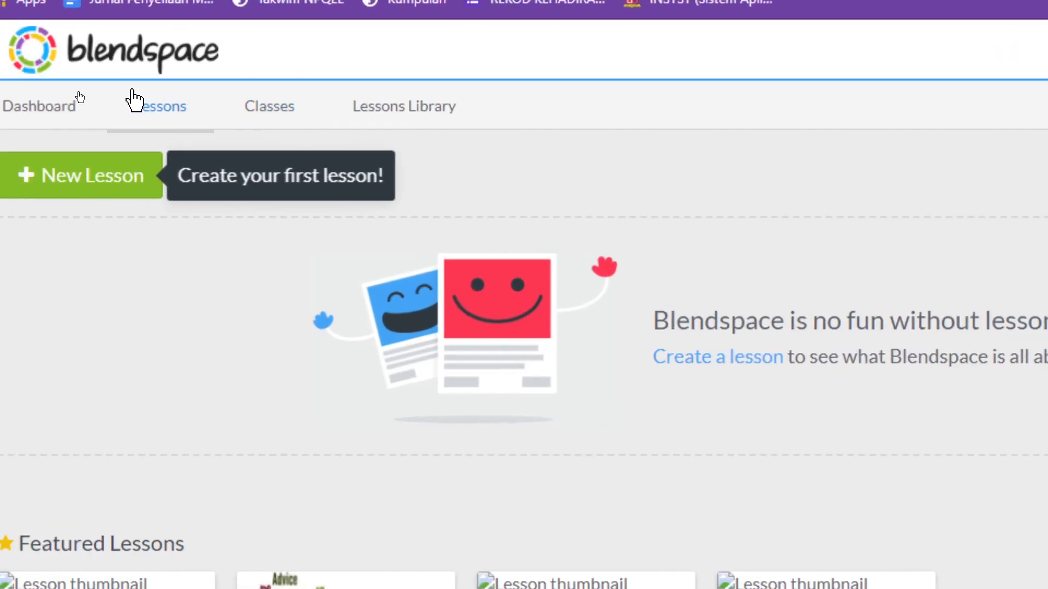
- Look through the Lessons, Classes, Lessons Library and Dashboard pages and the account options
click(156, 118)
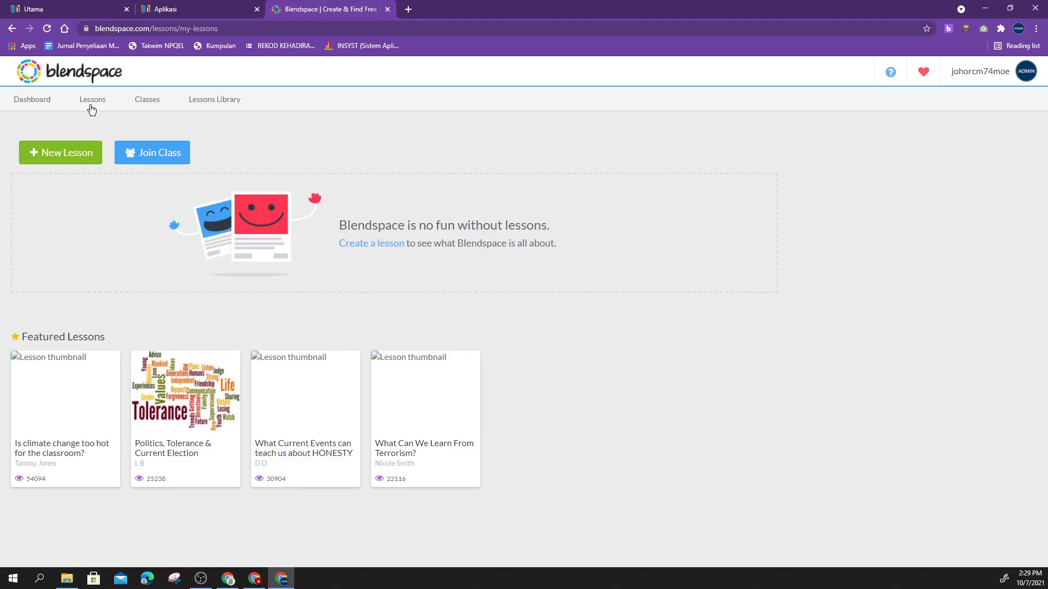
click(133, 104)
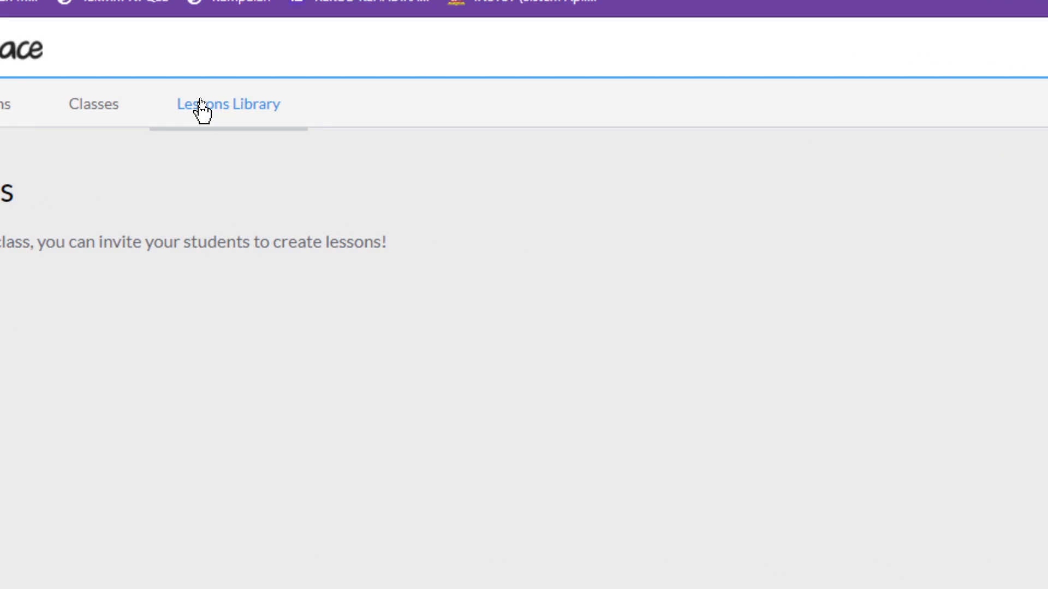
click(201, 104)
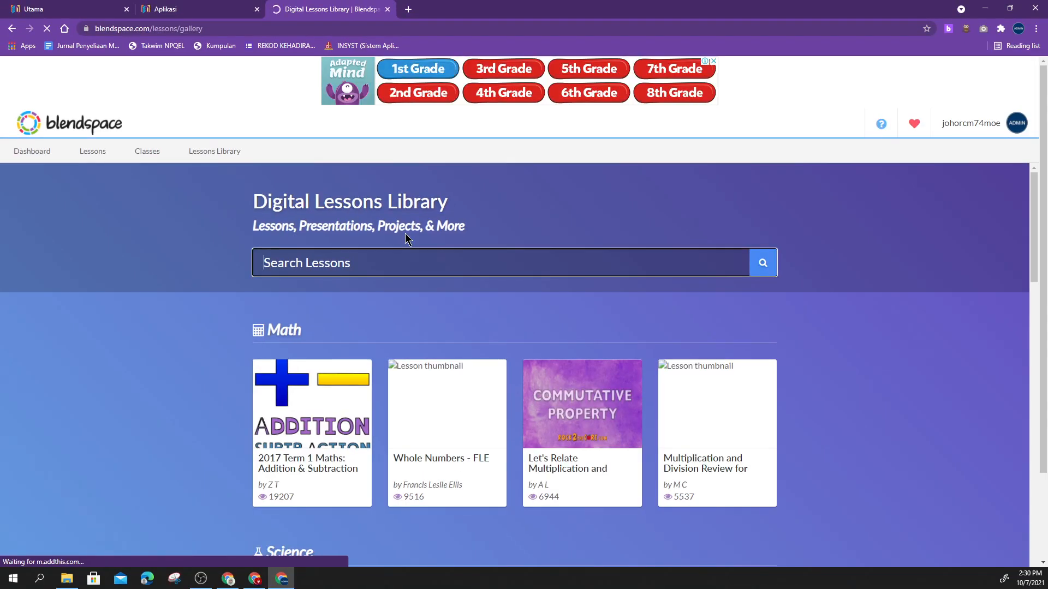
scroll(407, 240, down, 1)
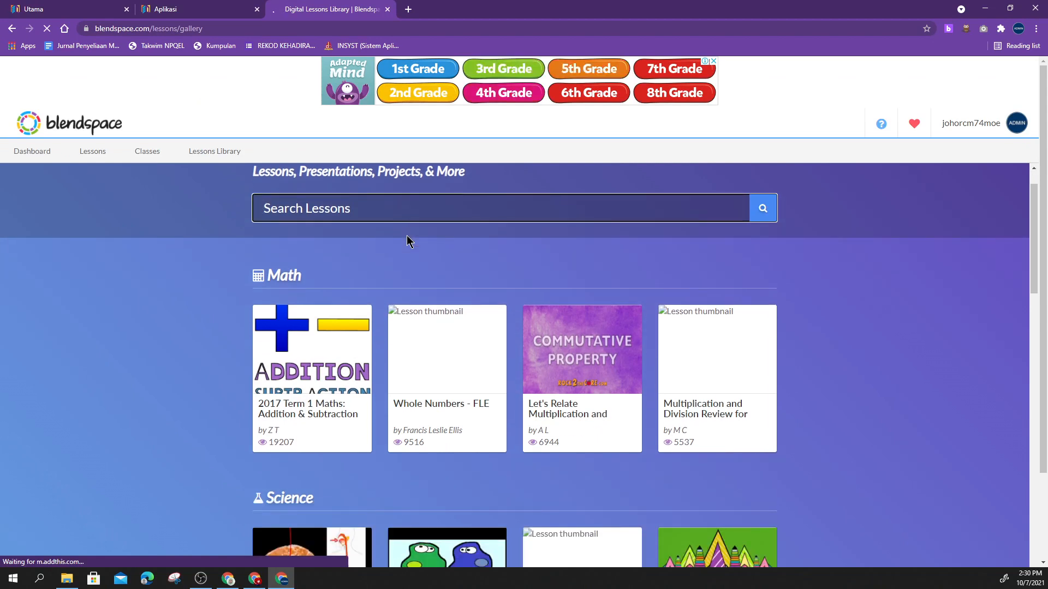
click(31, 151)
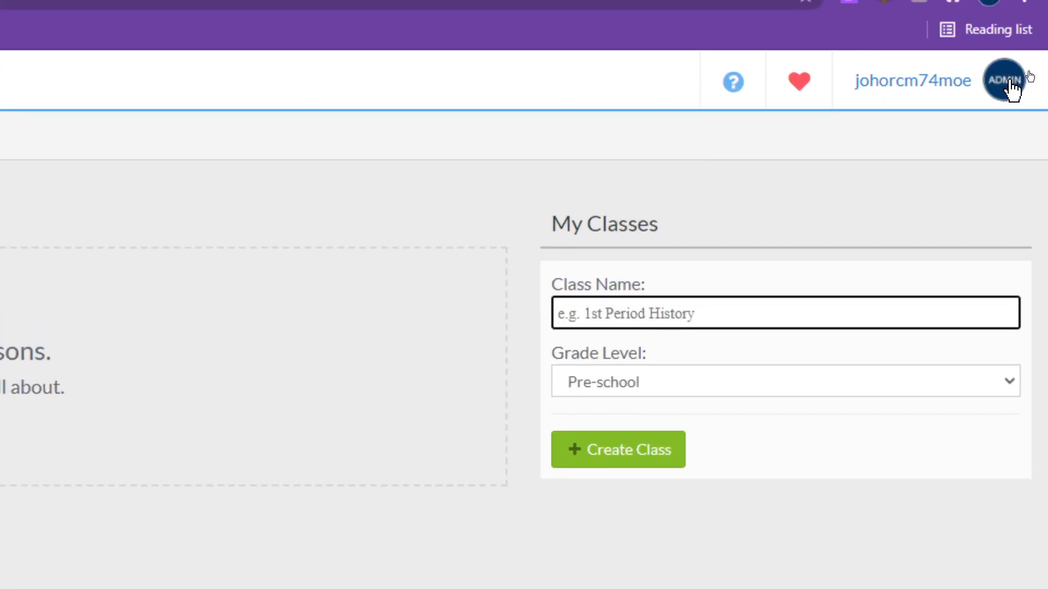
click(1010, 81)
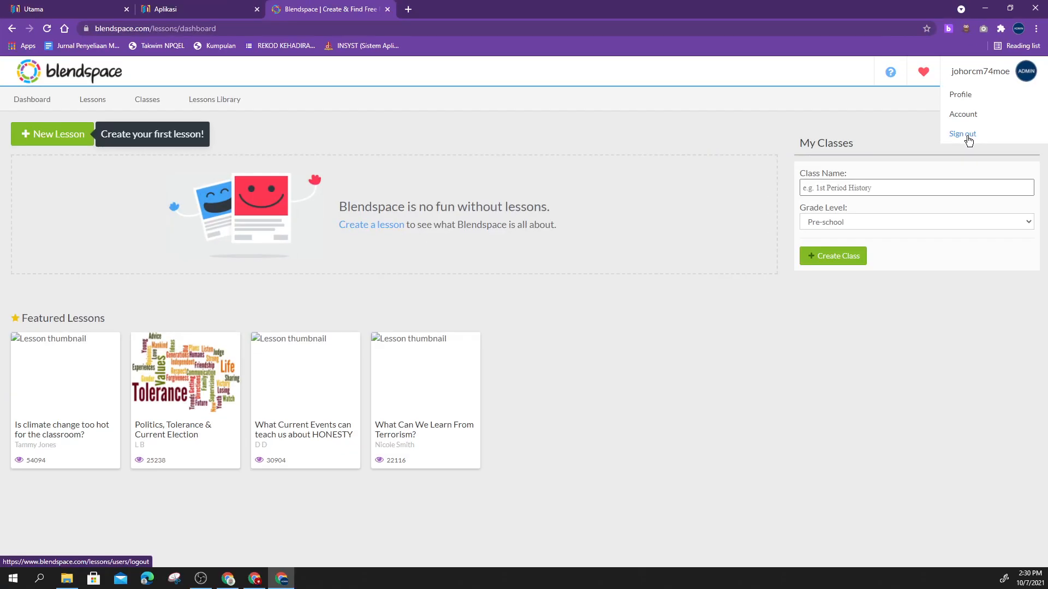
click(809, 362)
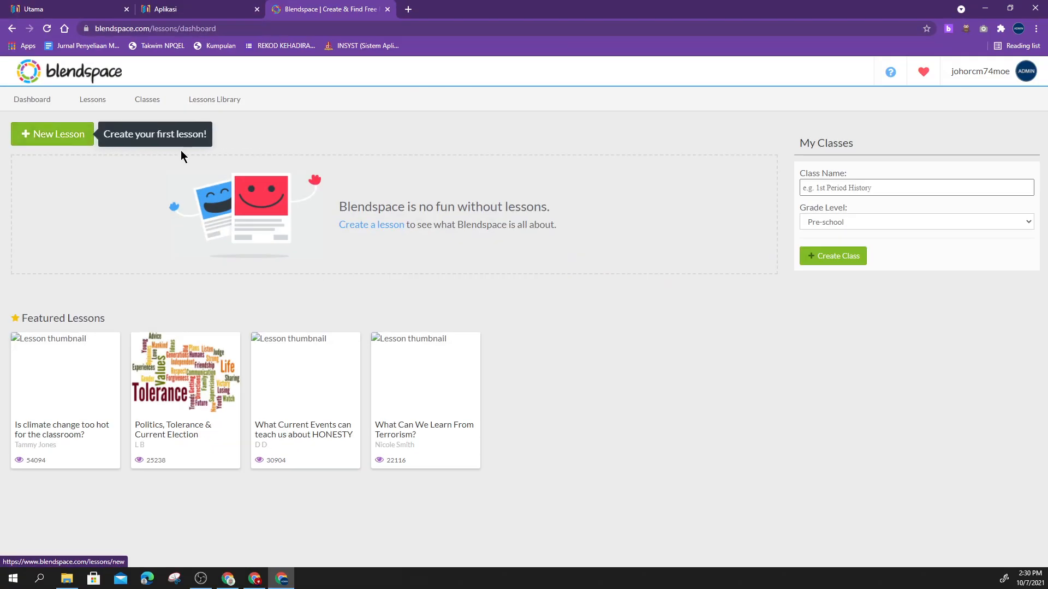
- Create a new lesson on the topic Education, skipping the introductory video tour
click(88, 141)
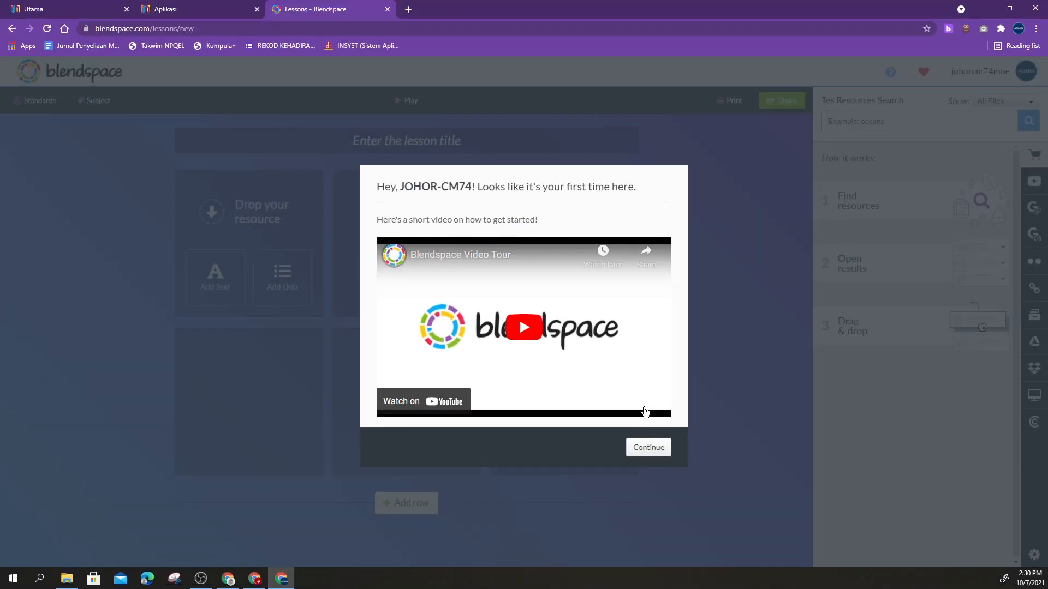
click(657, 449)
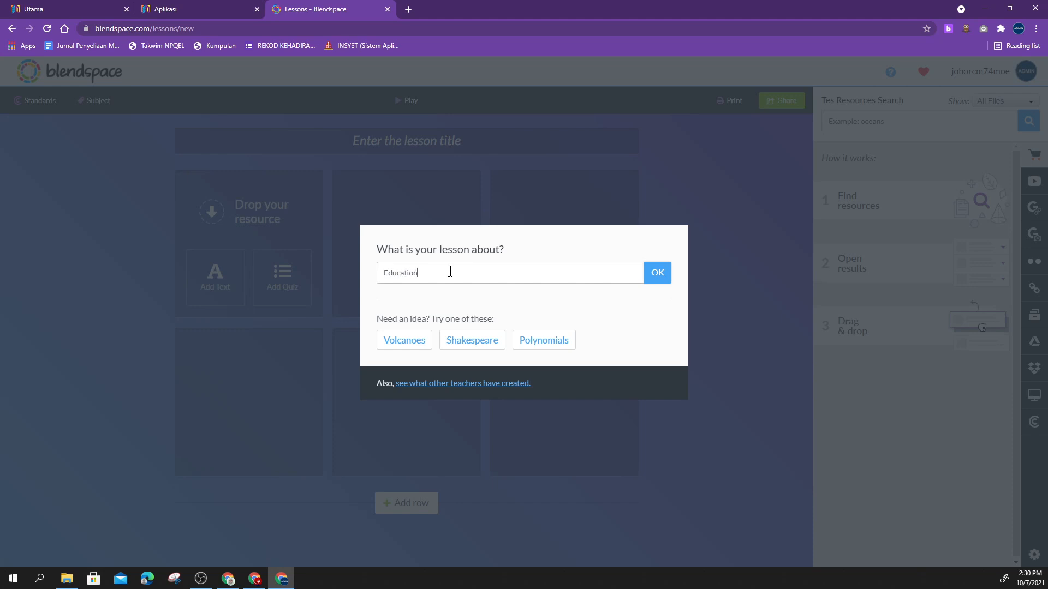
click(655, 279)
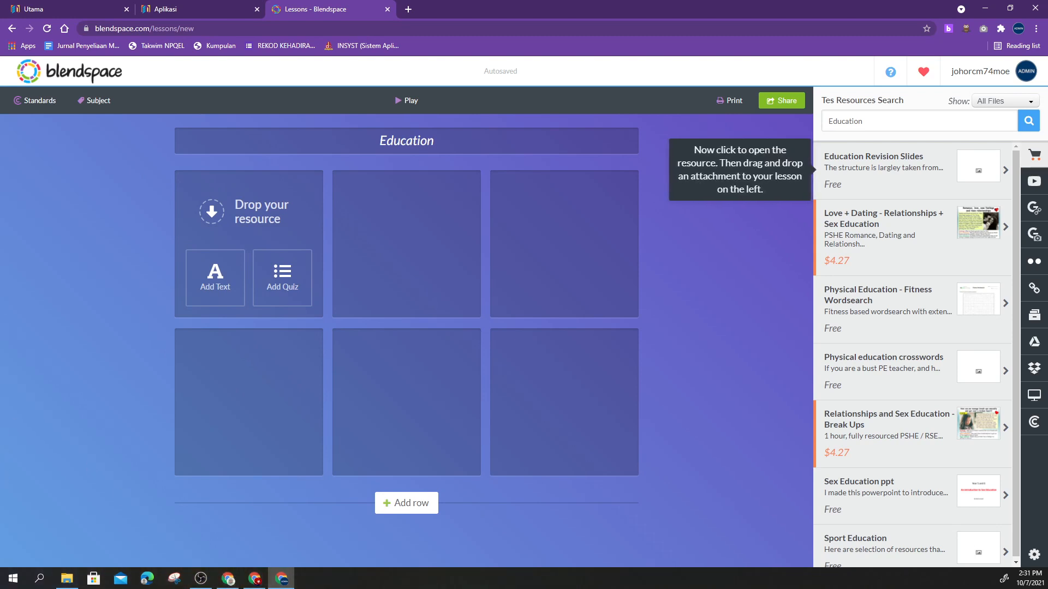
- Review the activity list and its links in the RPH M3 2021 lesson plan in Google Docs
key(alt+Tab)
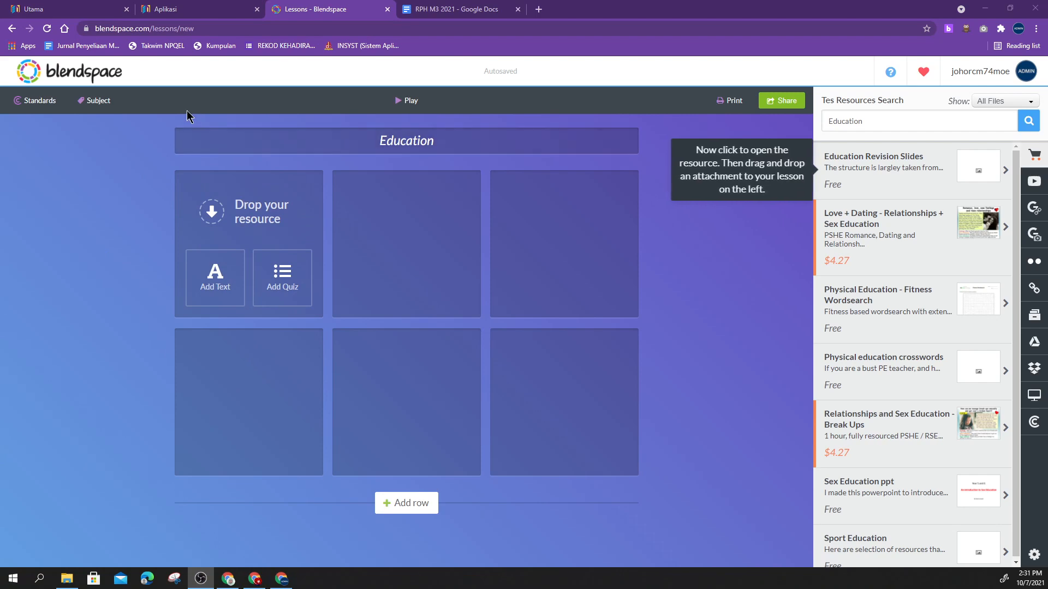
click(425, 15)
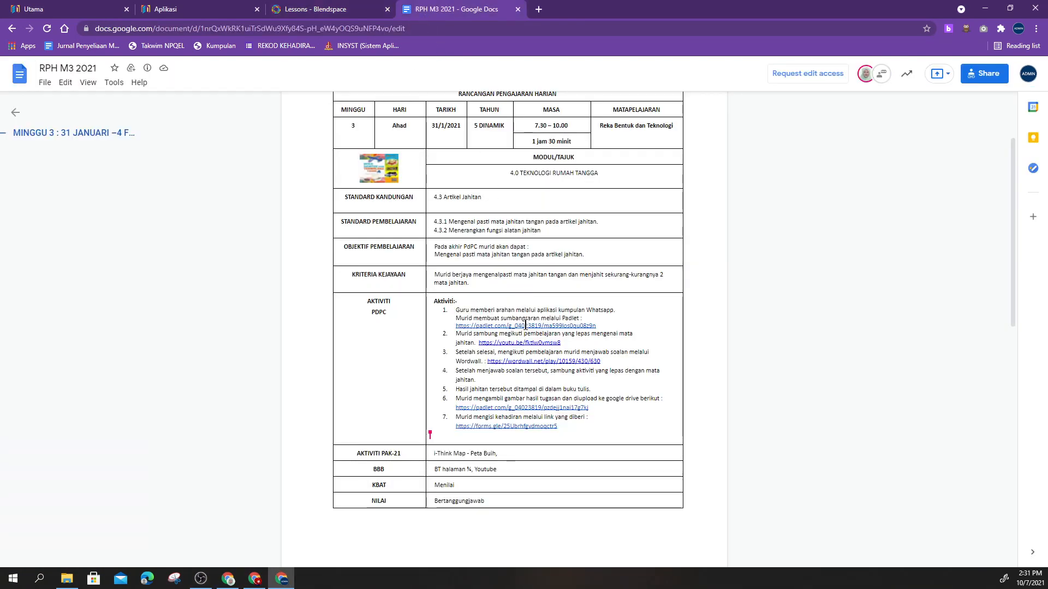
scroll(526, 326, up, 1)
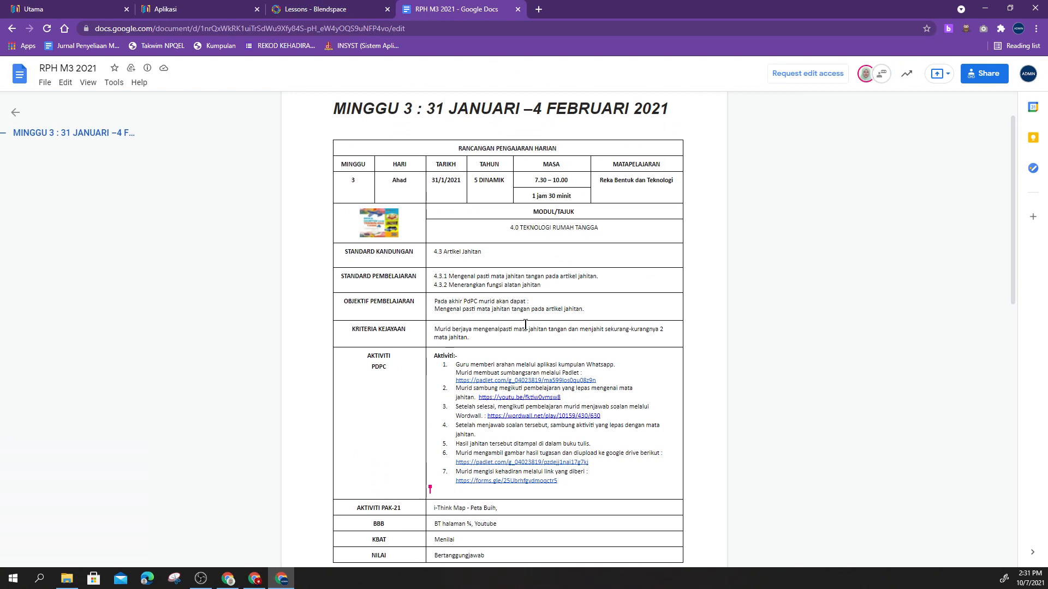
scroll(525, 325, down, 1)
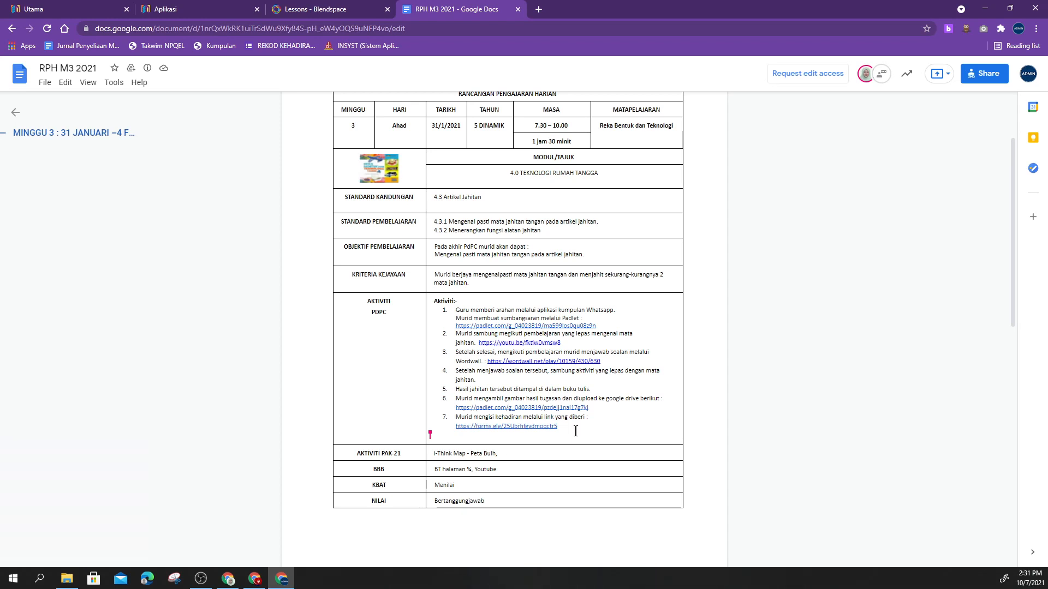
drag(575, 431, 457, 314)
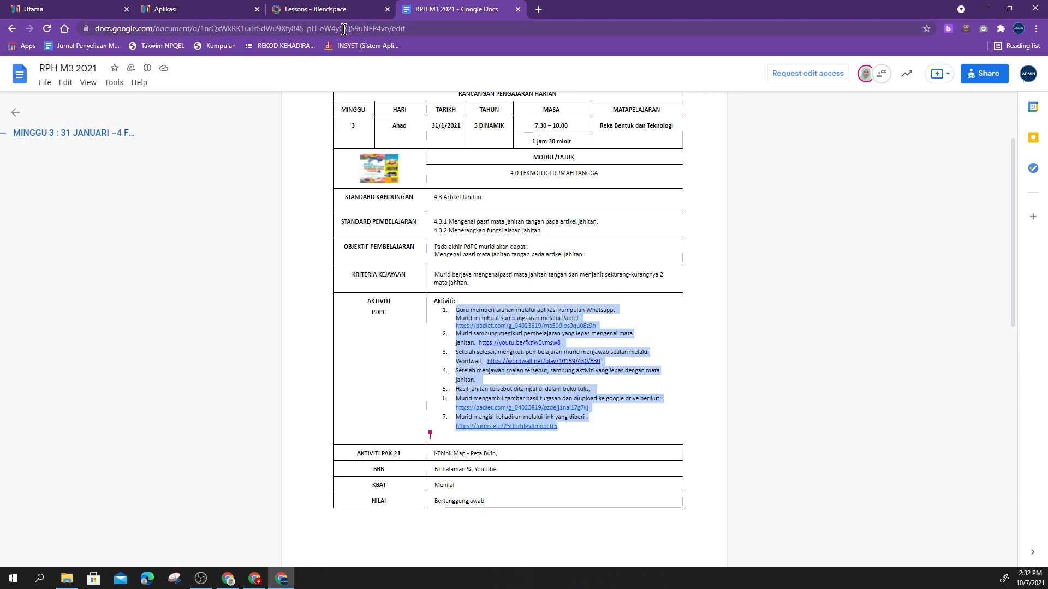
click(330, 11)
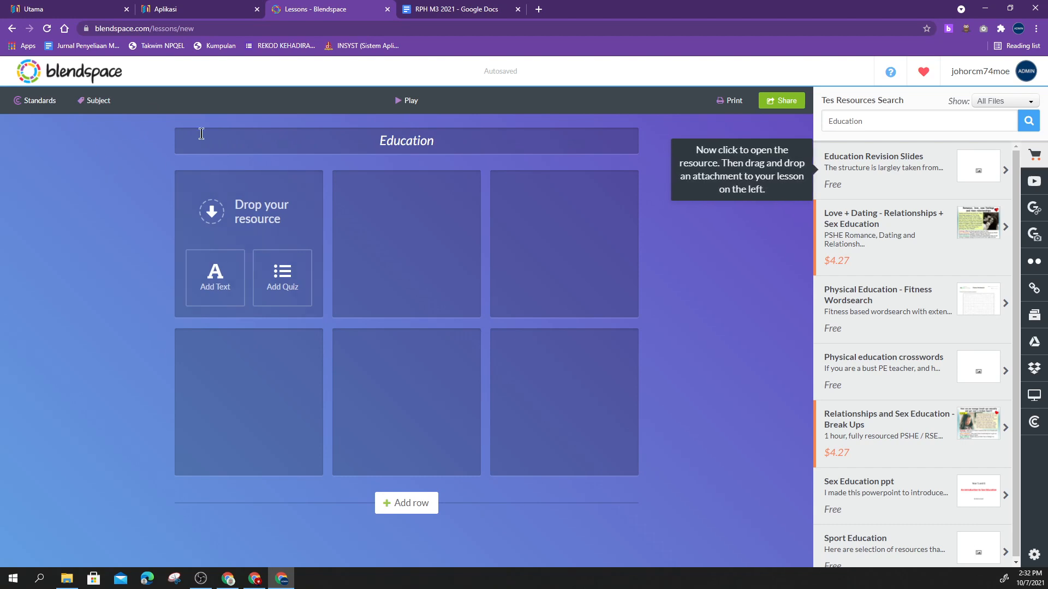
- Replace the Blendspace lesson title with the module title "4.0 TEKNOLOGI RUMAH TANGGA" copied from the RPH M3 2021 document
mouse_move(442, 269)
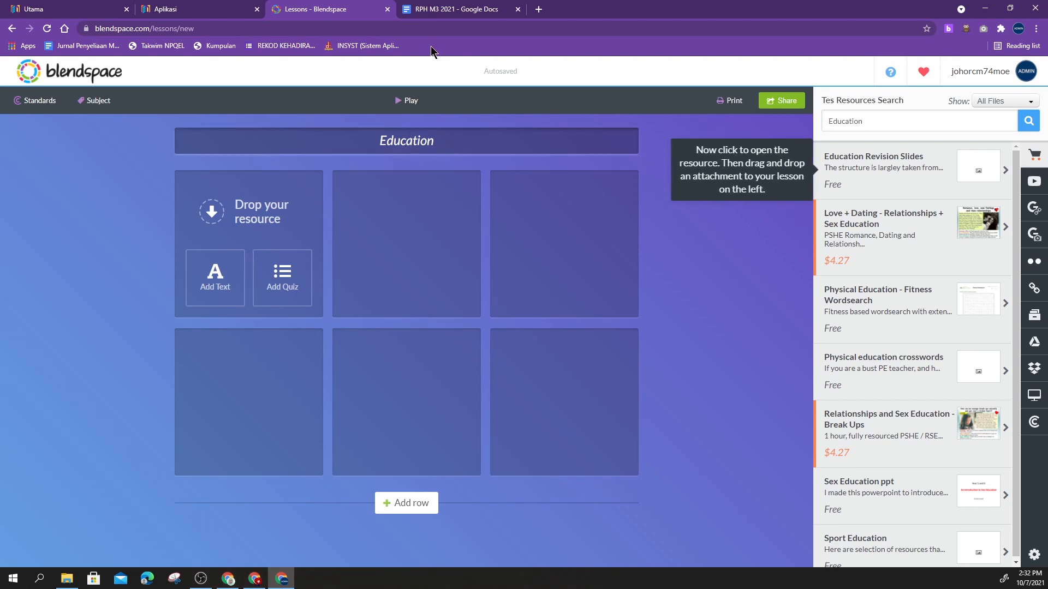
click(437, 9)
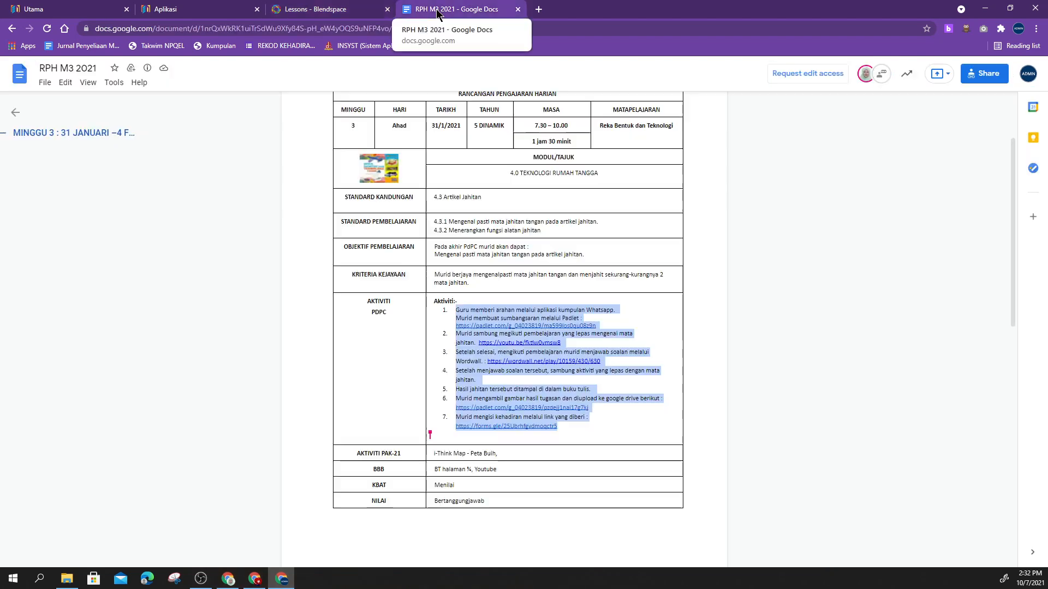
scroll(526, 189, up, 1)
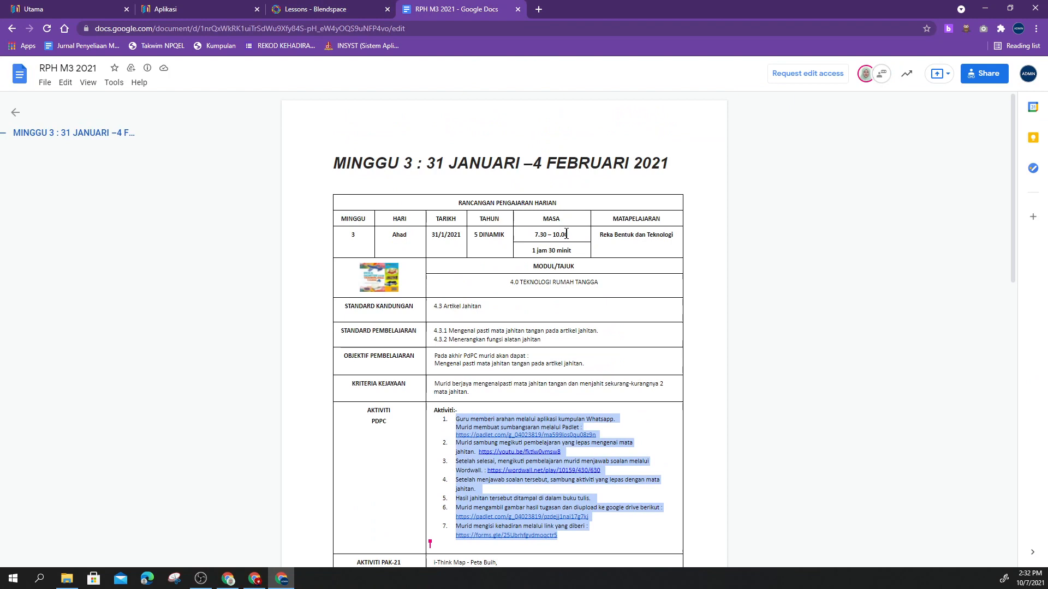
click(602, 281)
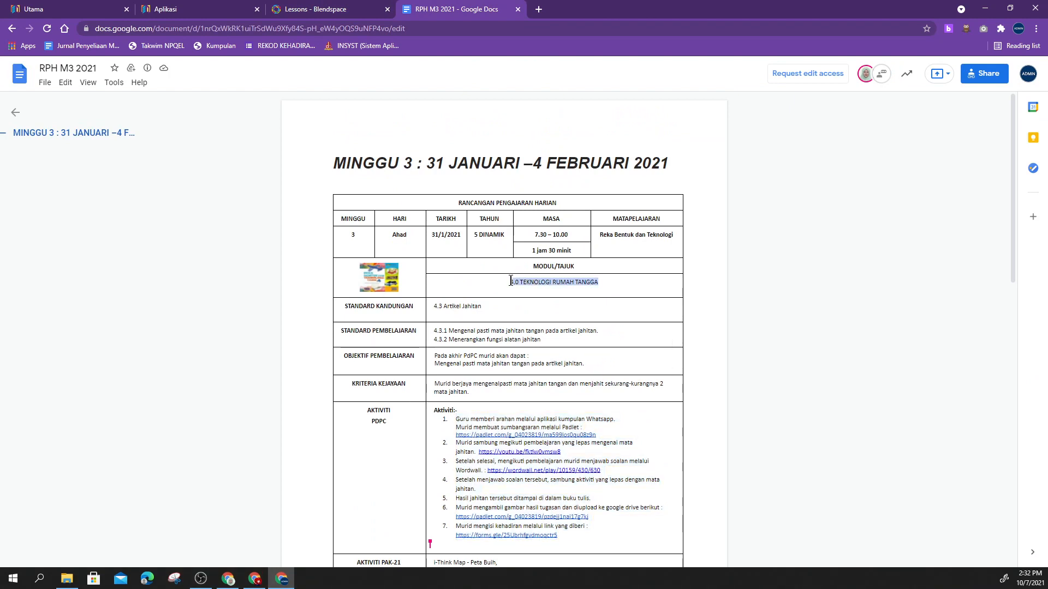
click(314, 12)
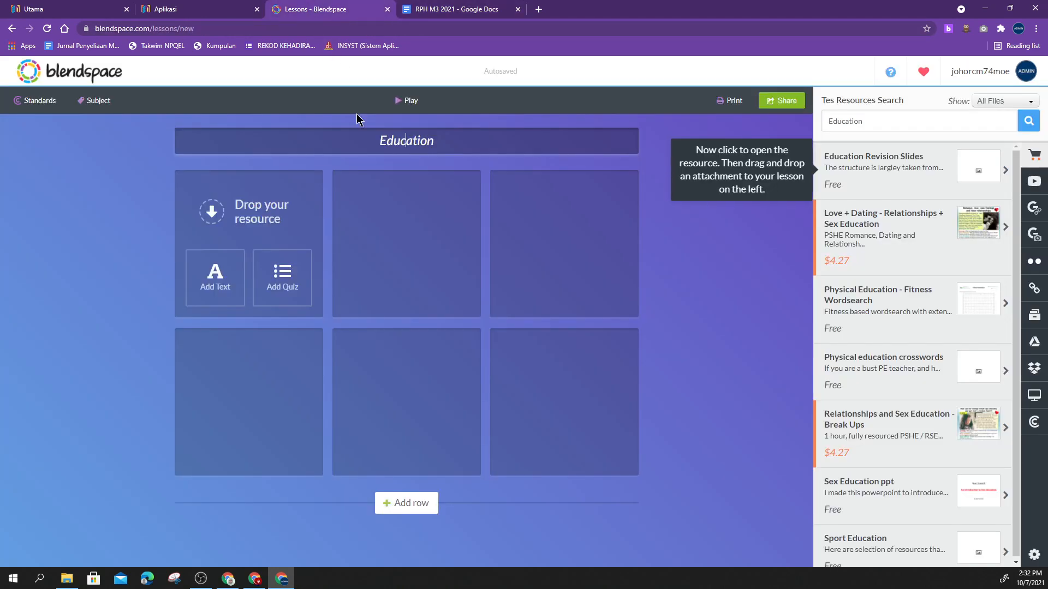
key(ctrl+a)
text(4.0 TEKNOLOGI RUMAH TANGGA)
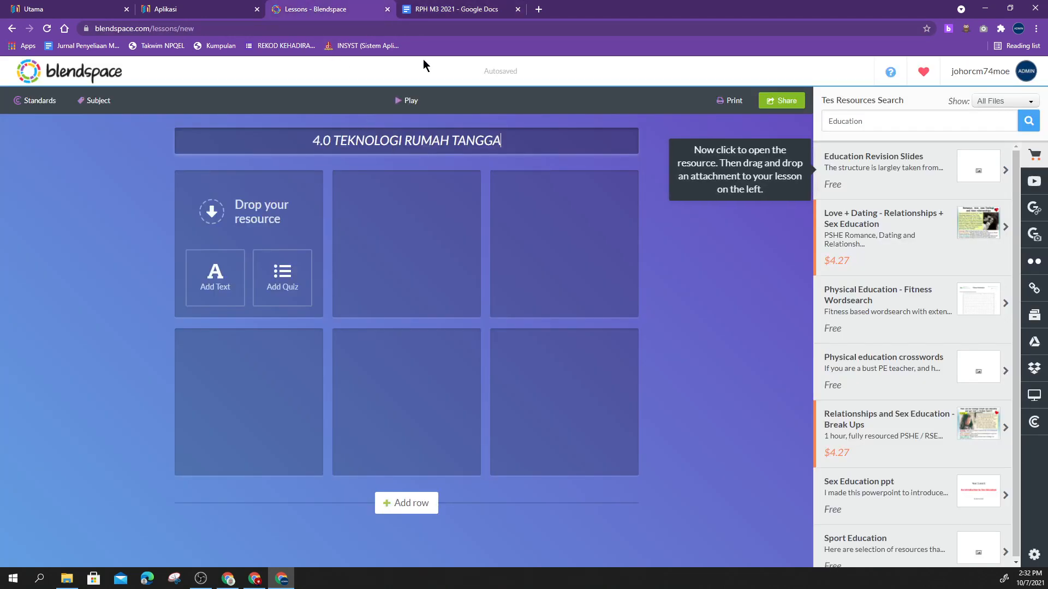
- Add the prefix "TAHUN 5 :" to the beginning of the lesson title
click(453, 9)
click(336, 9)
click(314, 143)
text(TAHUN 5 :)
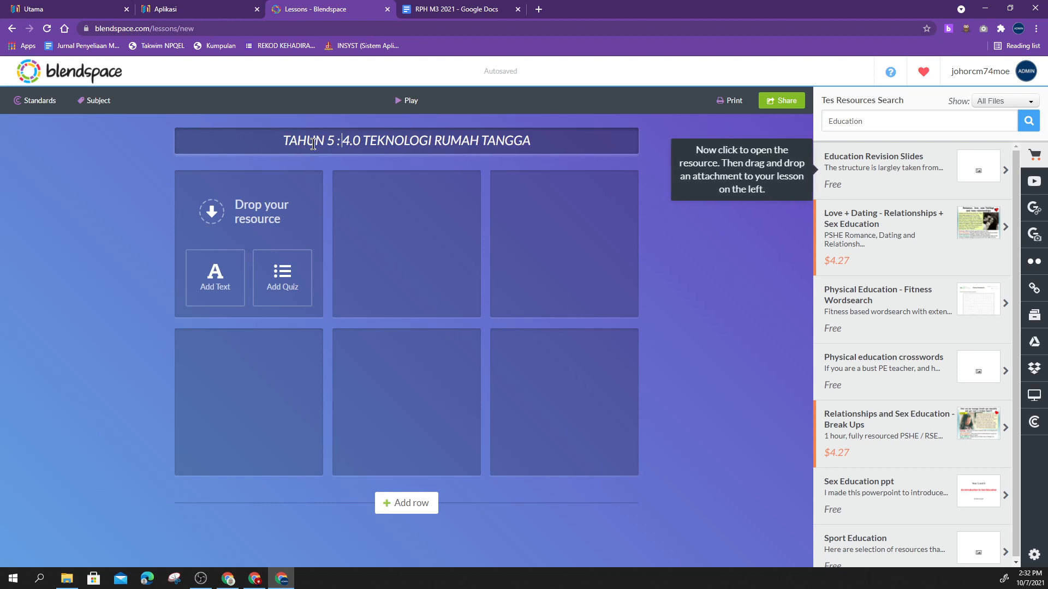
click(657, 277)
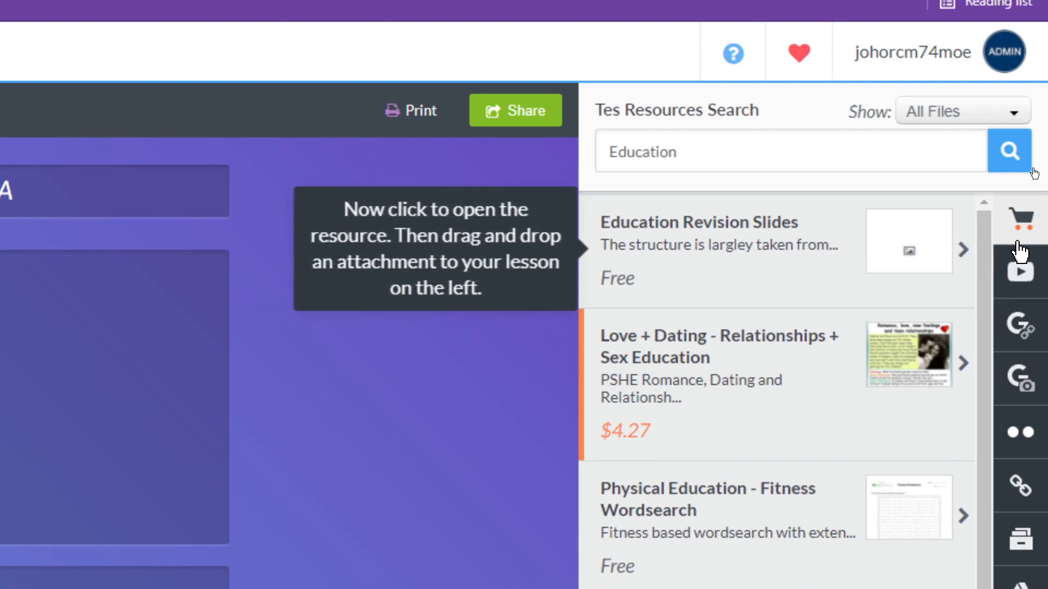
- Upload the Capture image from the Desktop folder and place it in the lesson's first tile
click(1022, 274)
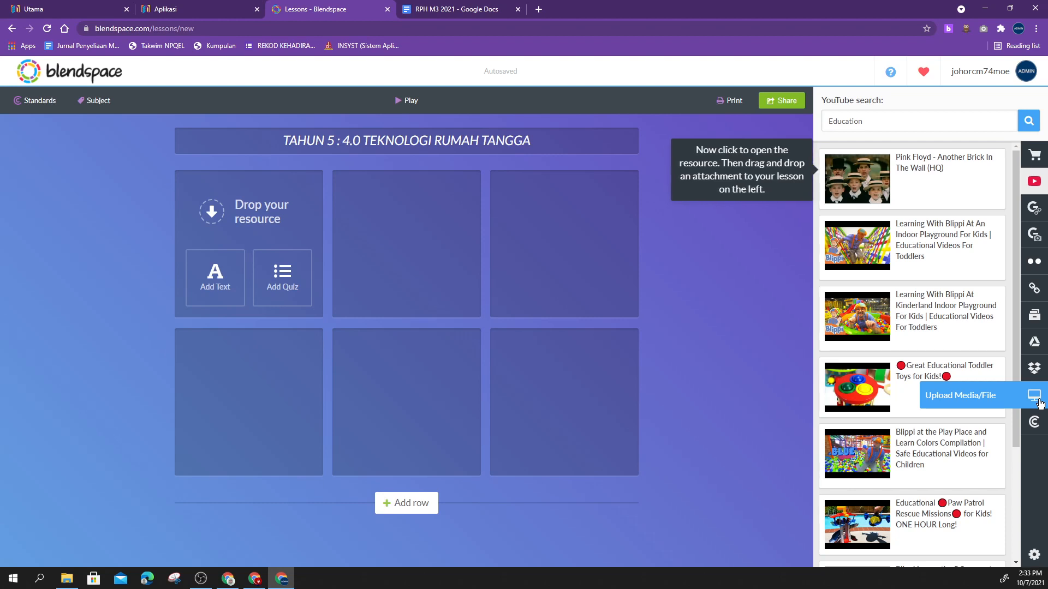
click(1038, 401)
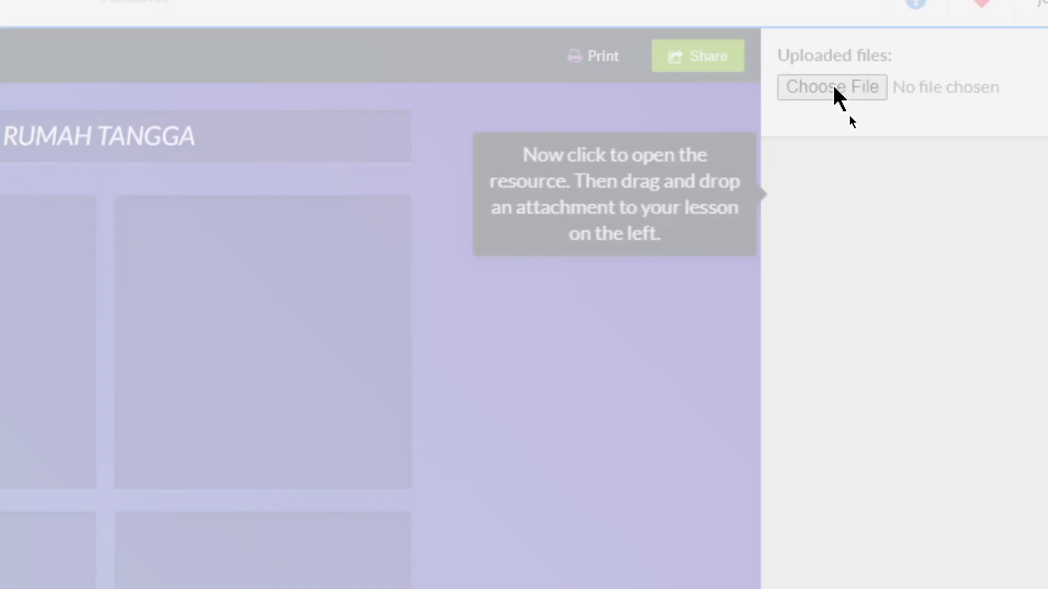
click(834, 88)
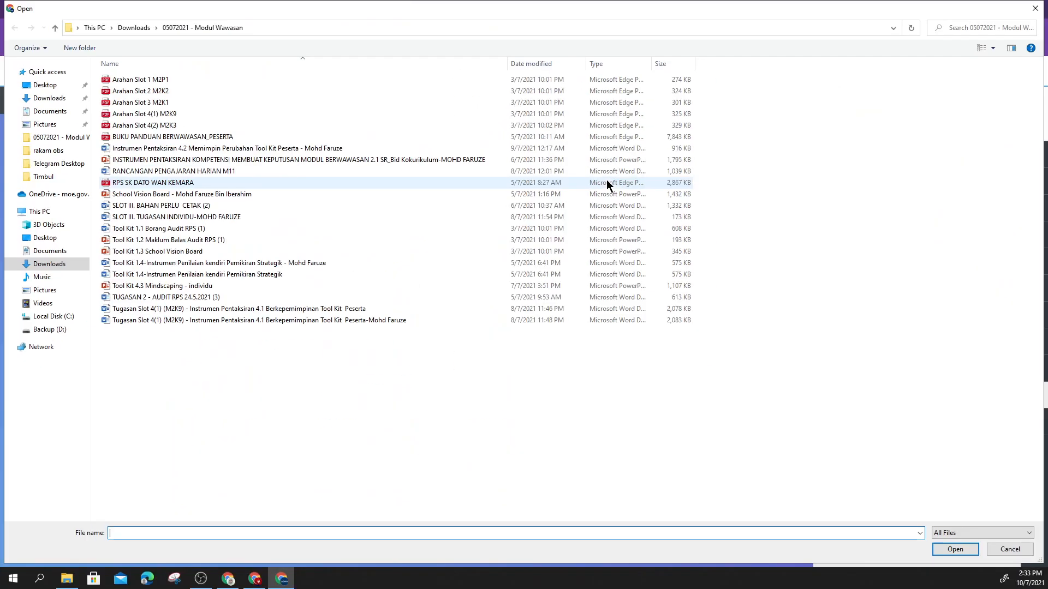
click(40, 85)
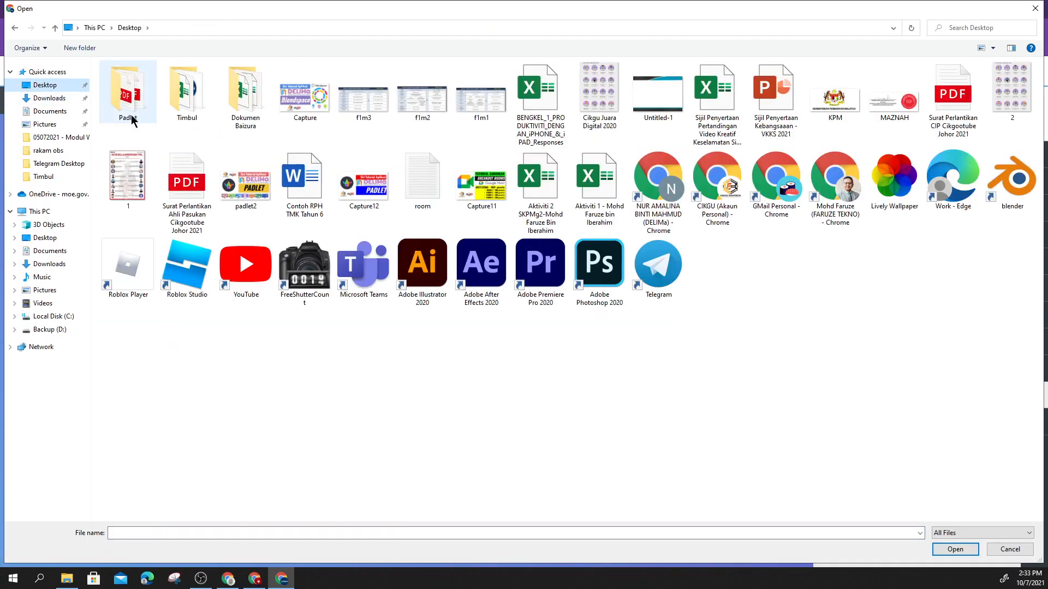
double_click(294, 118)
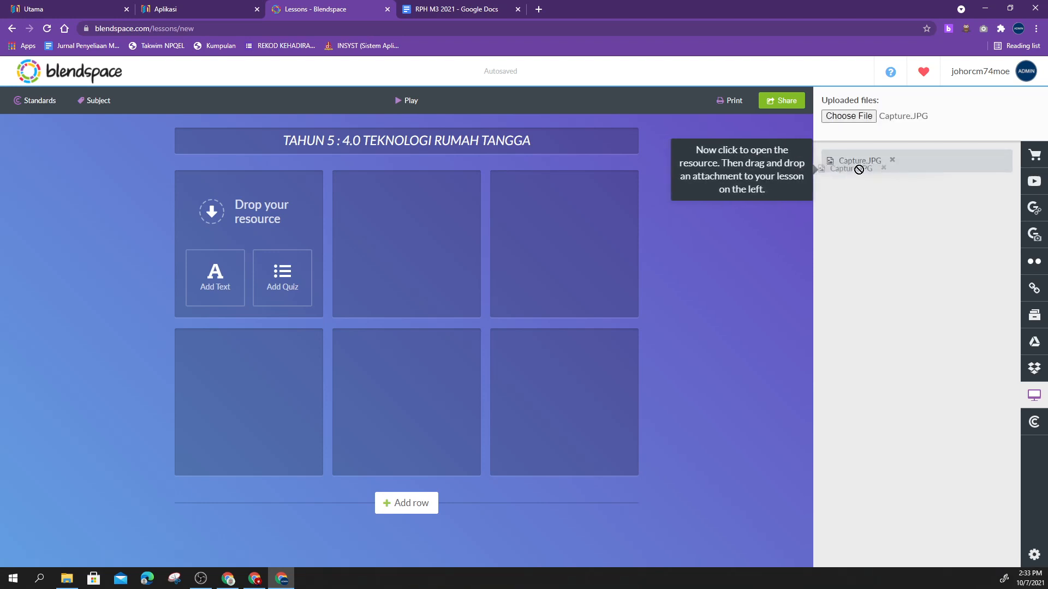
drag(858, 168, 267, 236)
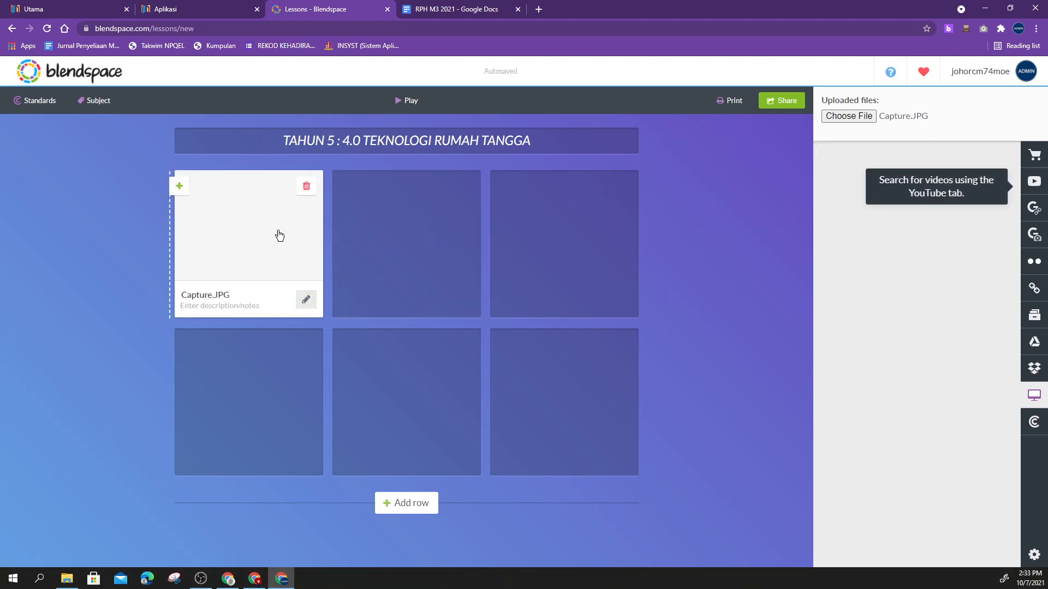
- Give the Capture.JPG tile the description "Tajuk Pembelajaran"
click(305, 302)
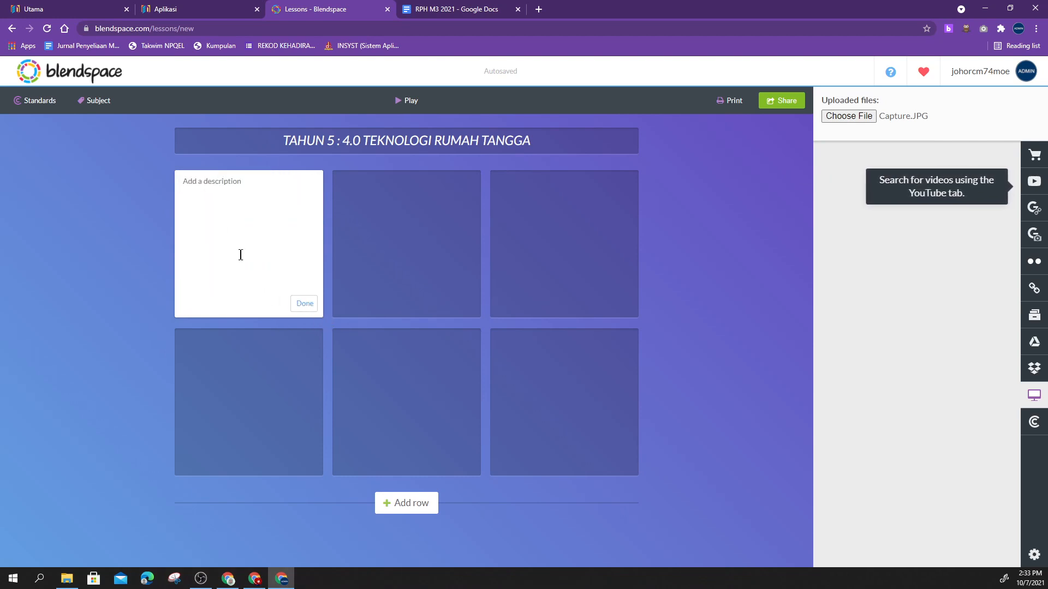
text(Tajuk)
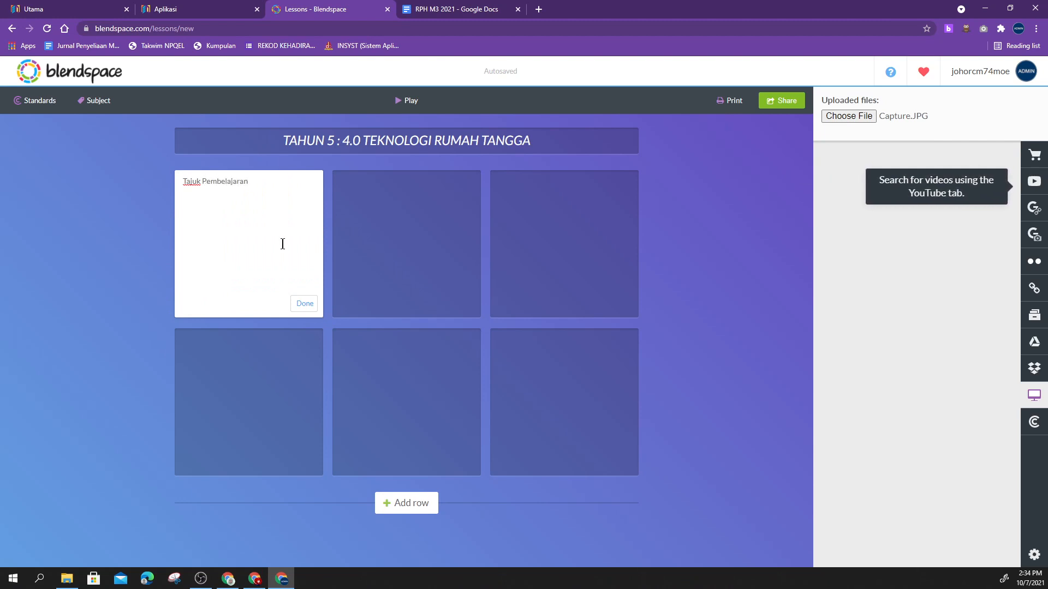
text( Pembelajaran)
click(304, 303)
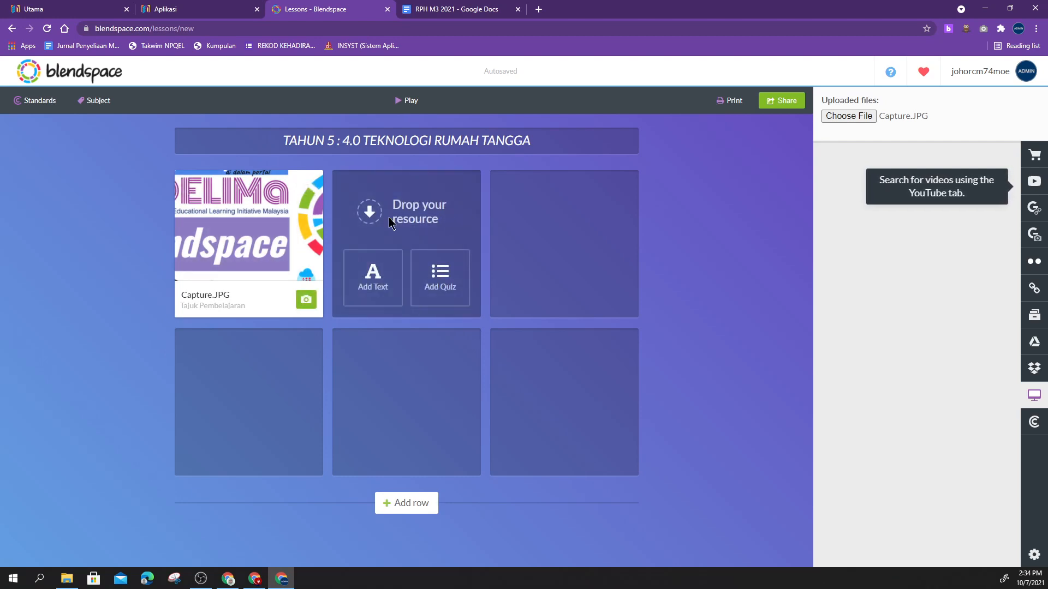
- Copy the Padlet link of activity 1 from the RPH M3 2021 document
click(449, 9)
scroll(535, 358, down, 2)
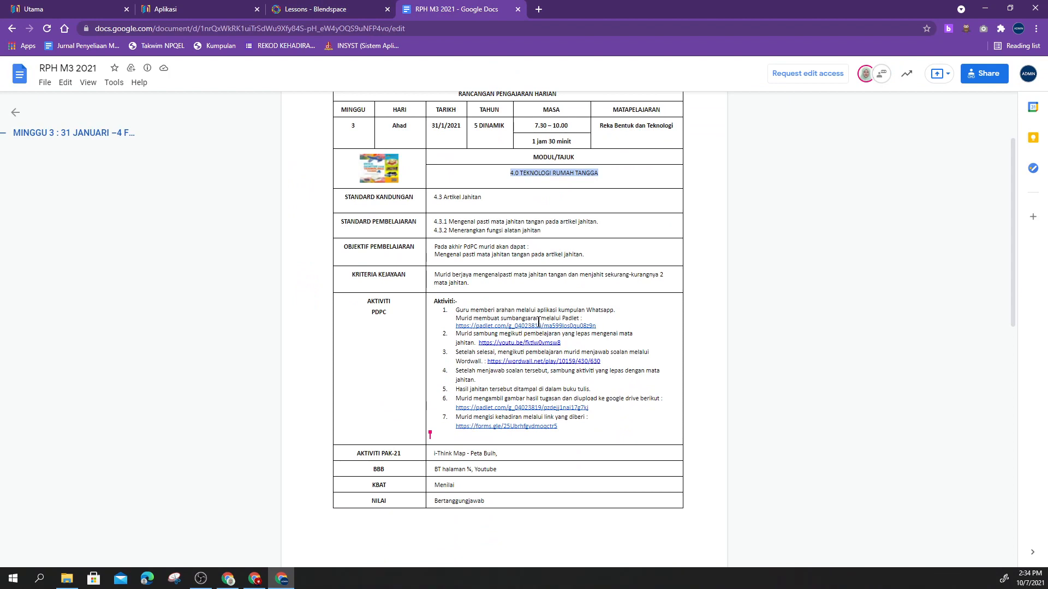
drag(595, 326, 458, 326)
key(ctrl+c)
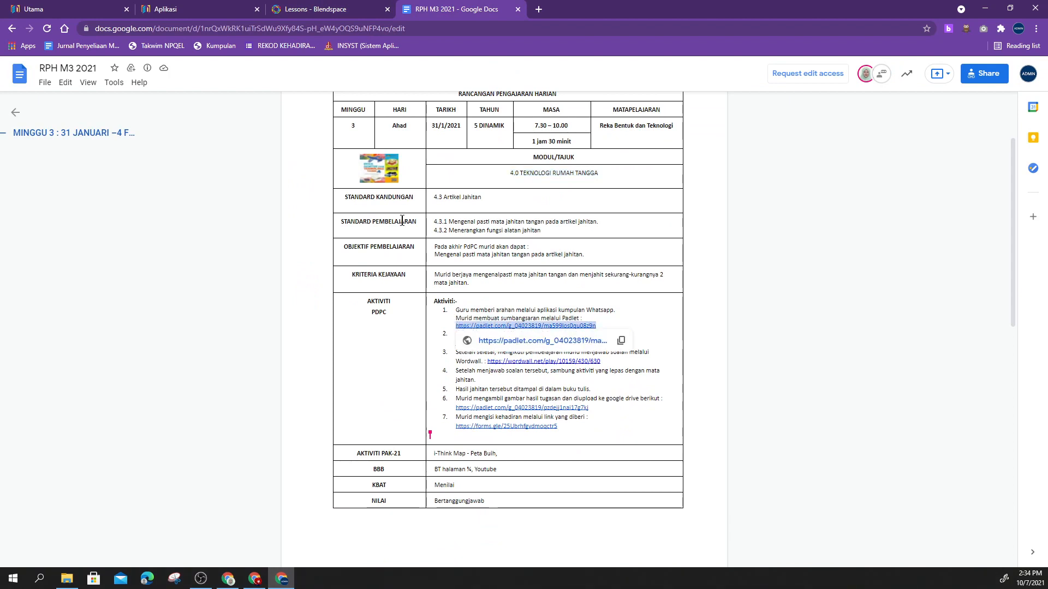
- Look up the copied Padlet link as a webpage resource in Blendspace and place it in the lesson's second tile
click(313, 9)
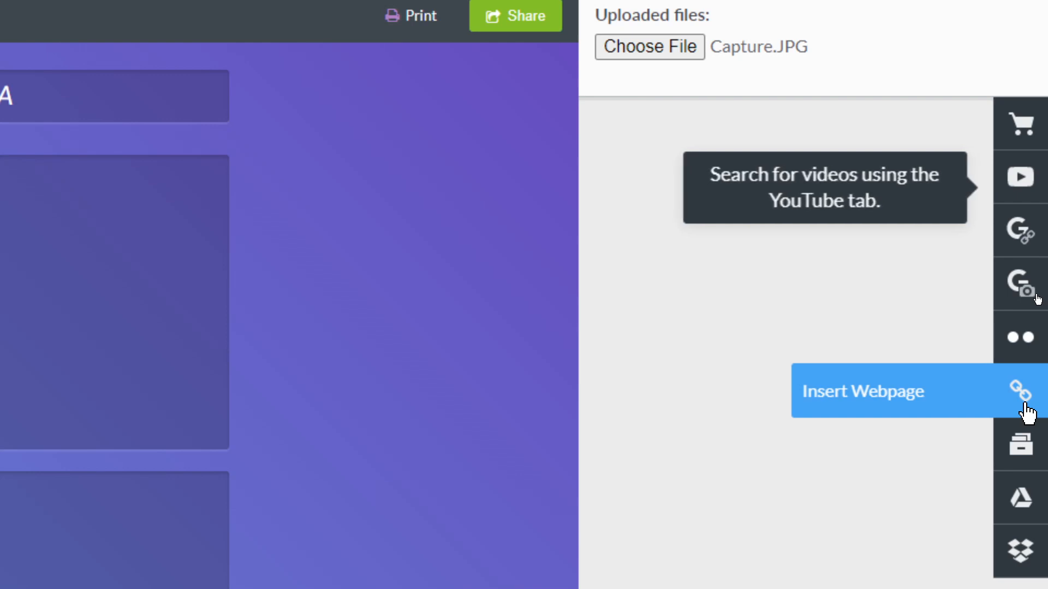
click(1027, 413)
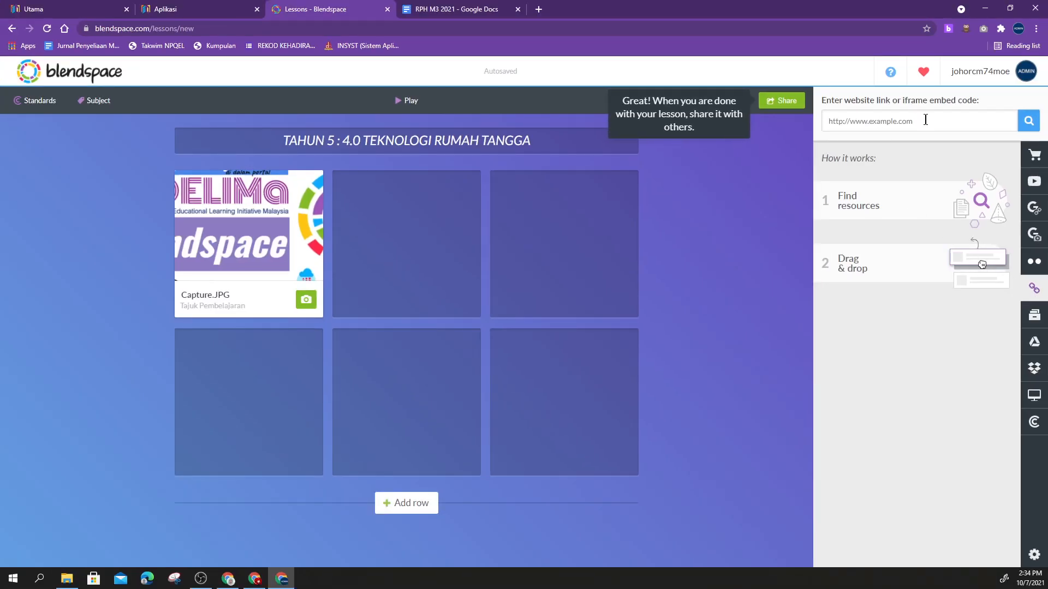
click(884, 120)
key(ctrl+v)
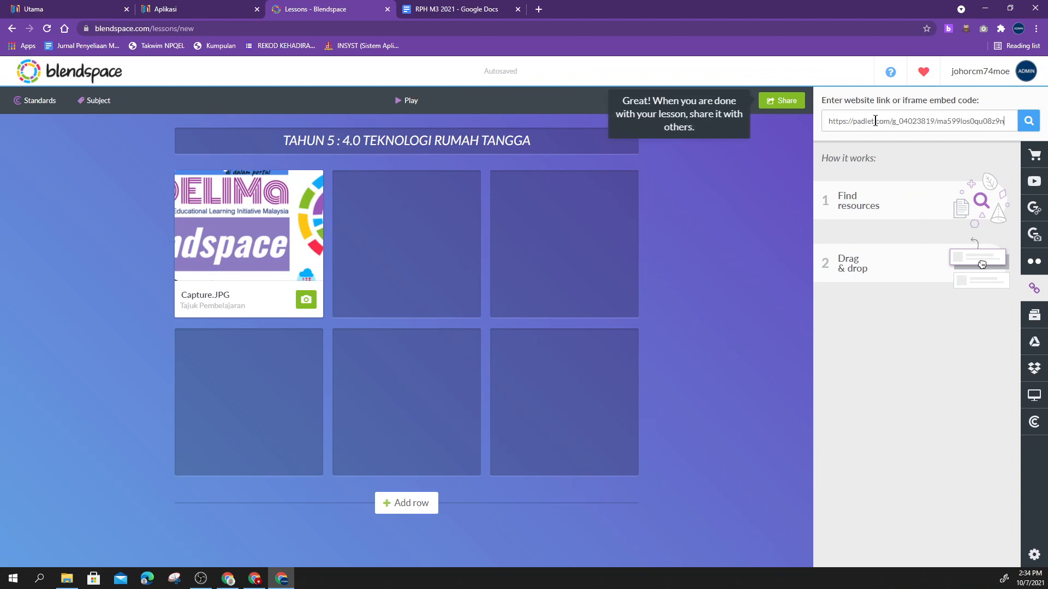
click(1028, 121)
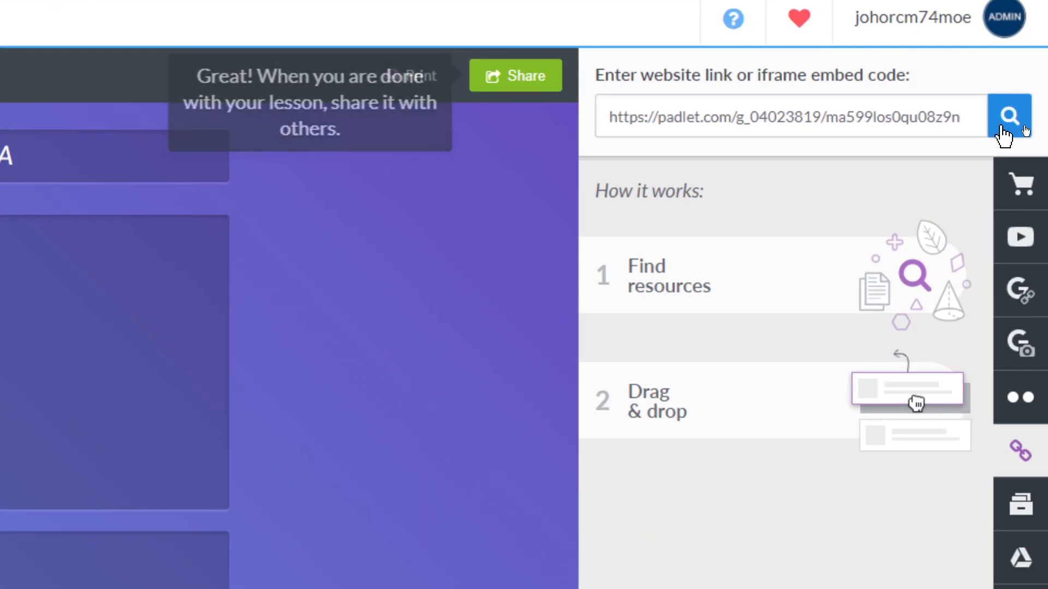
mouse_move(716, 267)
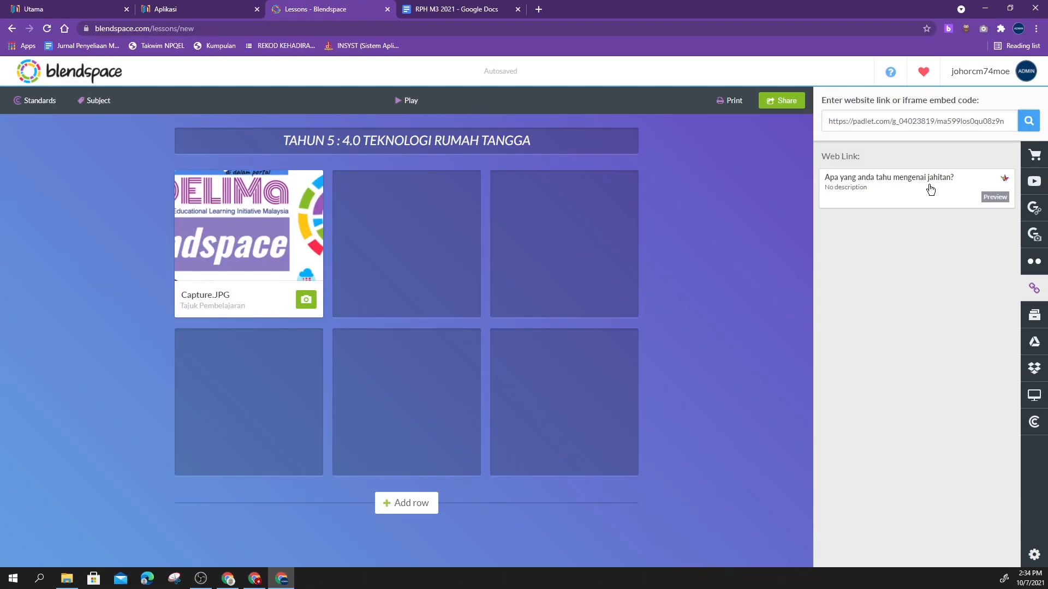
drag(930, 190, 418, 250)
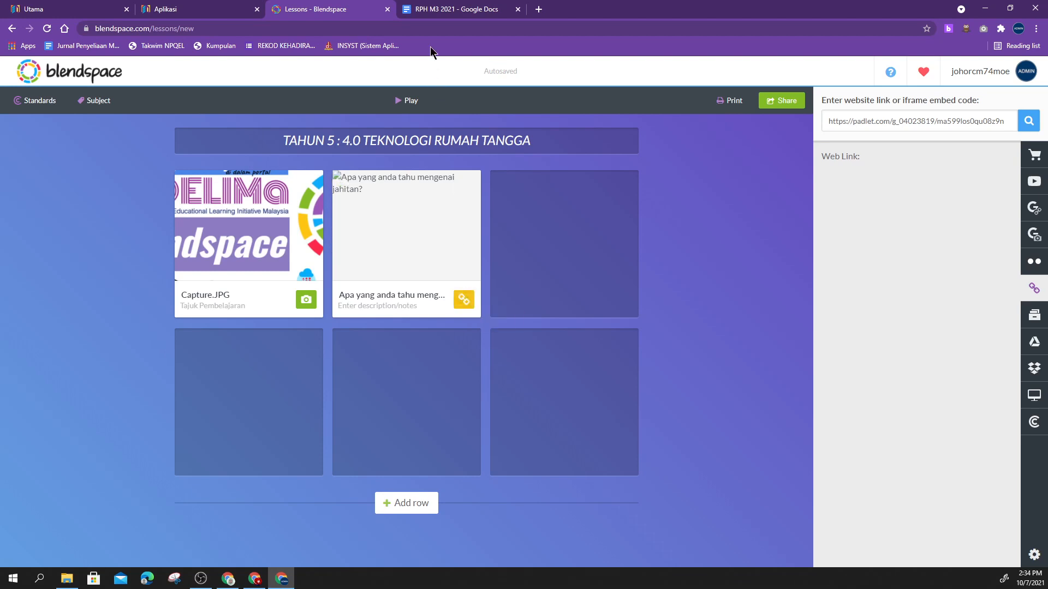
- Copy the activity 1 instruction "Murid membuat sumbangsaran melalui Padlet" from the RPH M3 2021 document
click(437, 10)
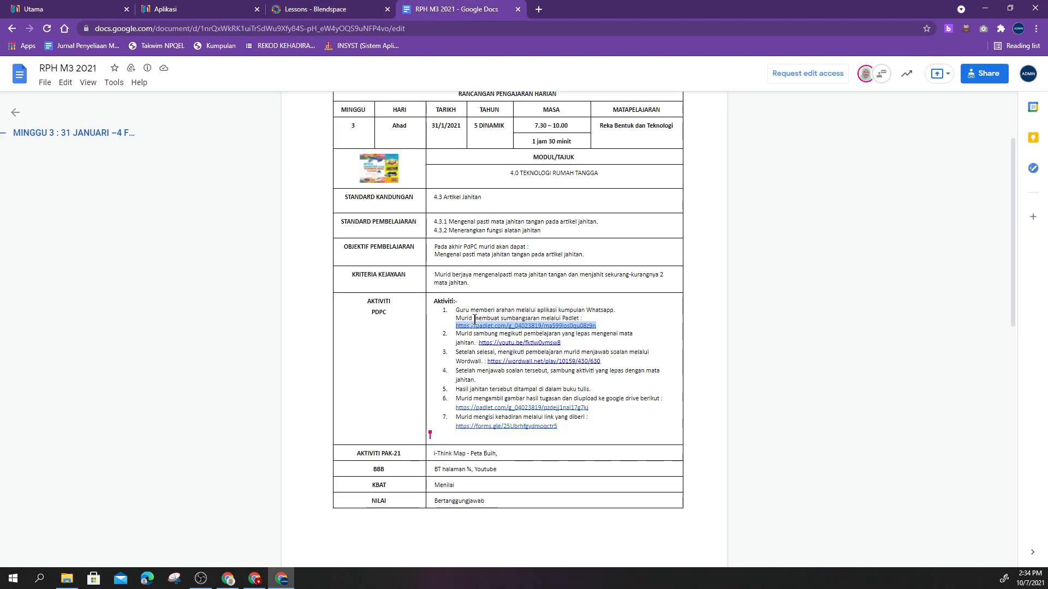
click(551, 318)
drag(457, 319, 580, 318)
key(ctrl+c)
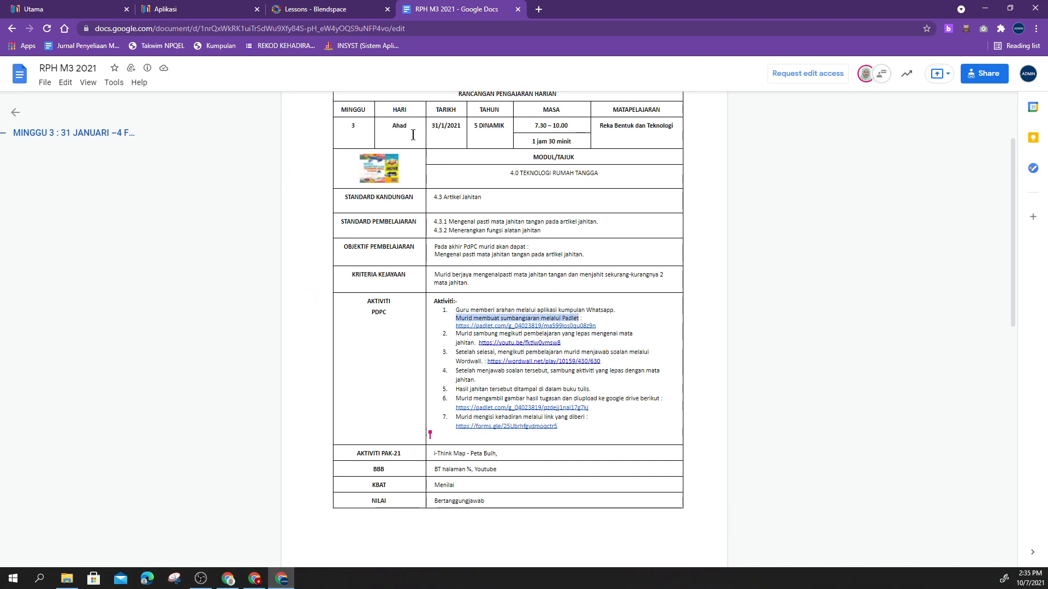
- Paste the copied instruction as the description of the Padlet tile in the Blendspace lesson
click(338, 10)
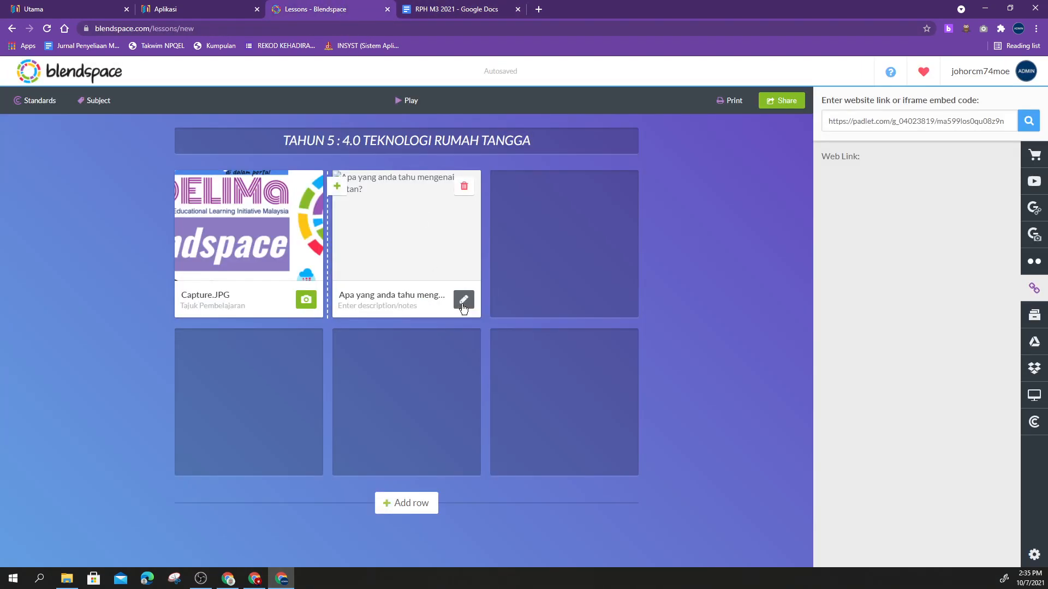
click(462, 303)
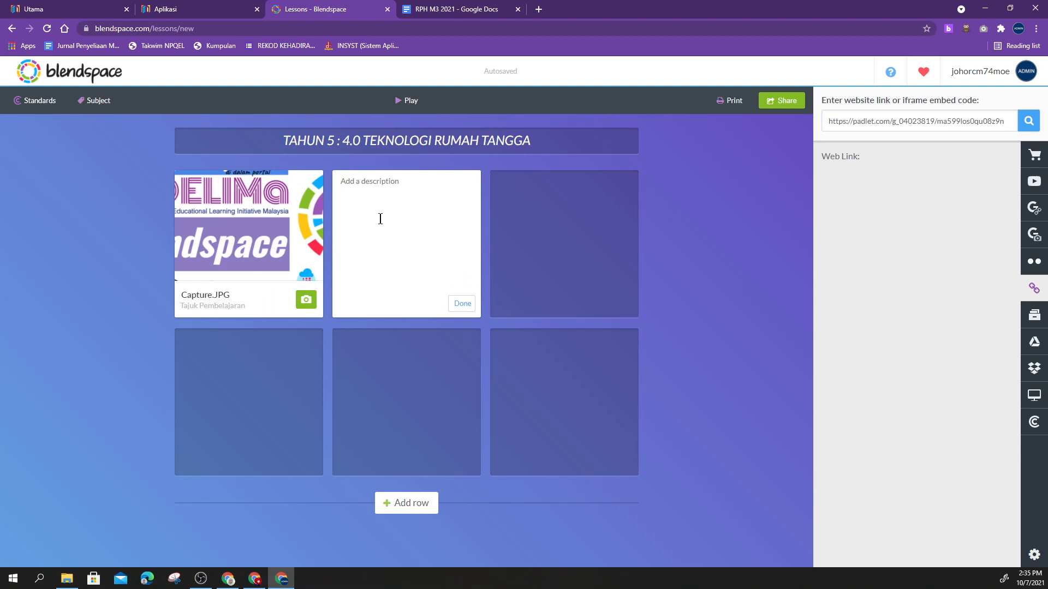
key(ctrl+v)
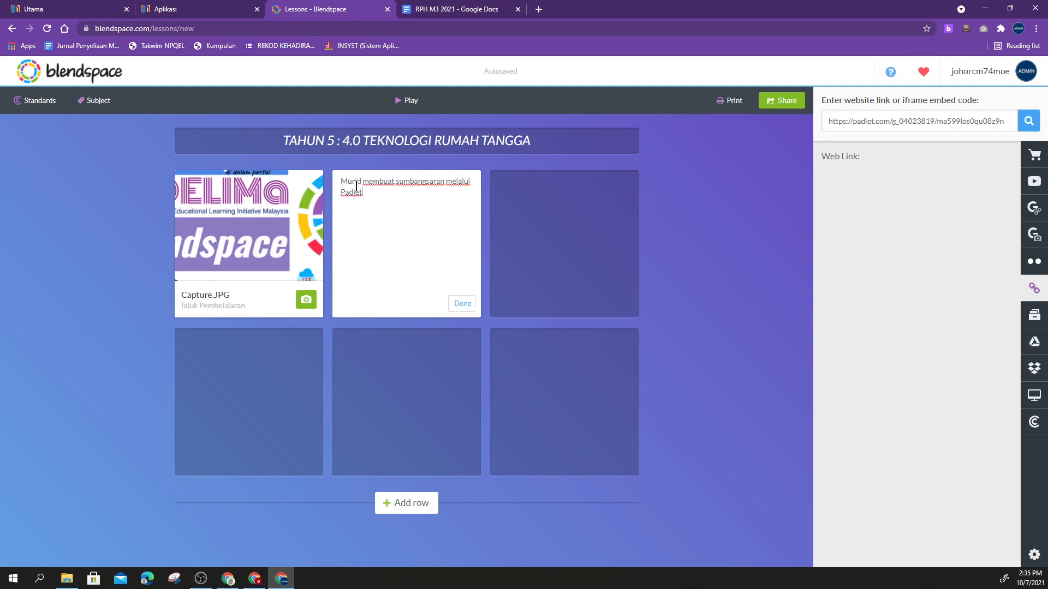
click(462, 304)
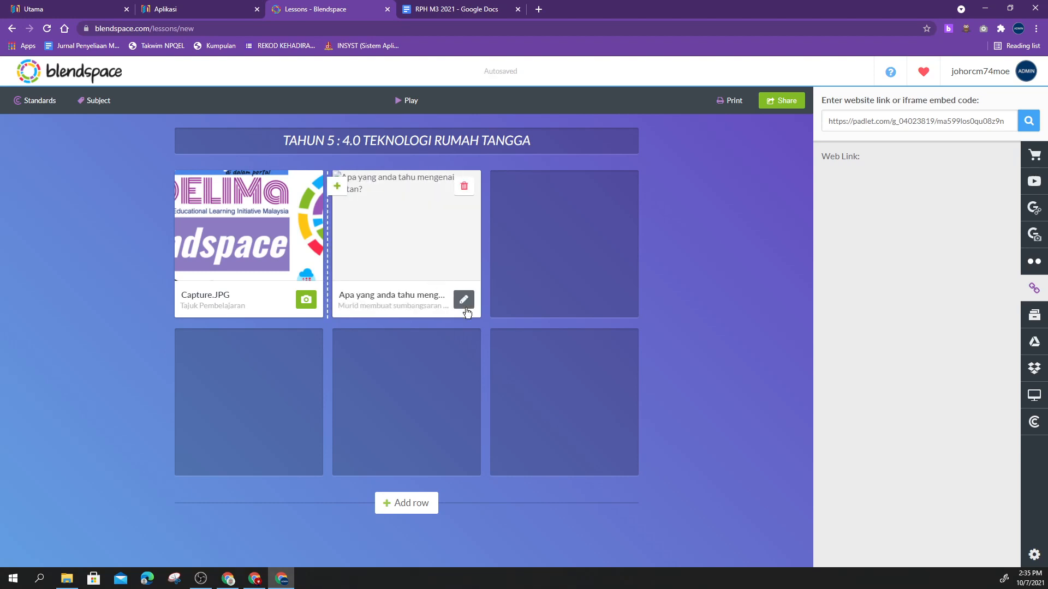
click(464, 300)
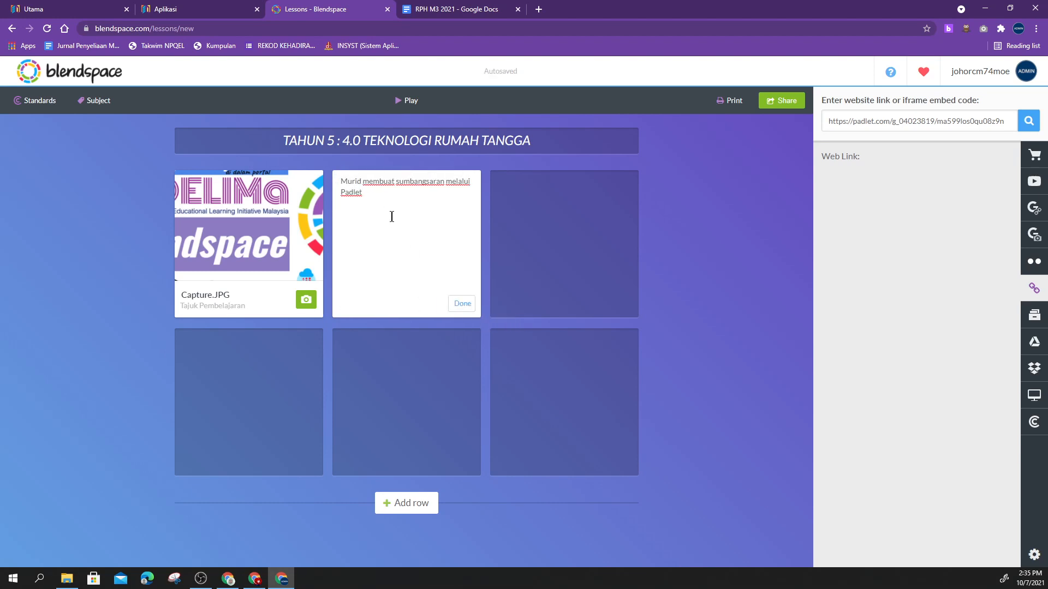
click(461, 303)
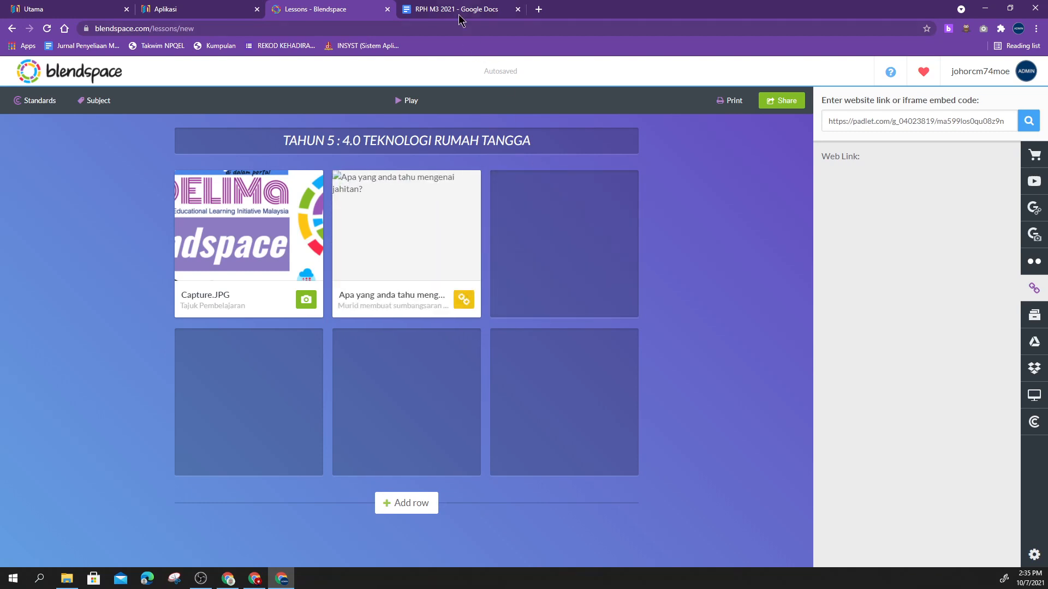
- Copy the YouTube link of activity 2 from the RPH M3 2021 document
click(443, 10)
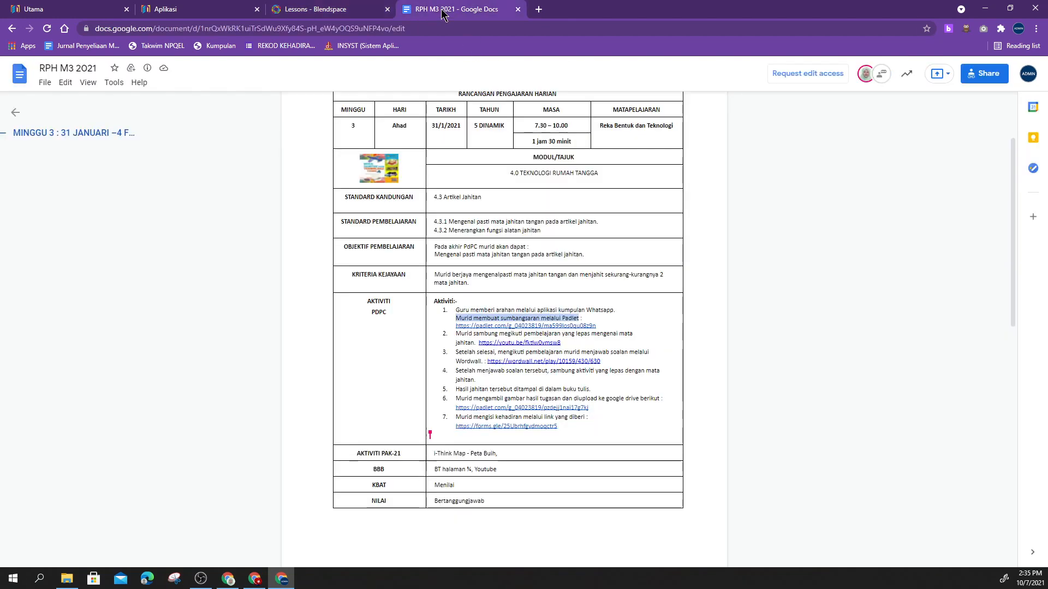
click(566, 344)
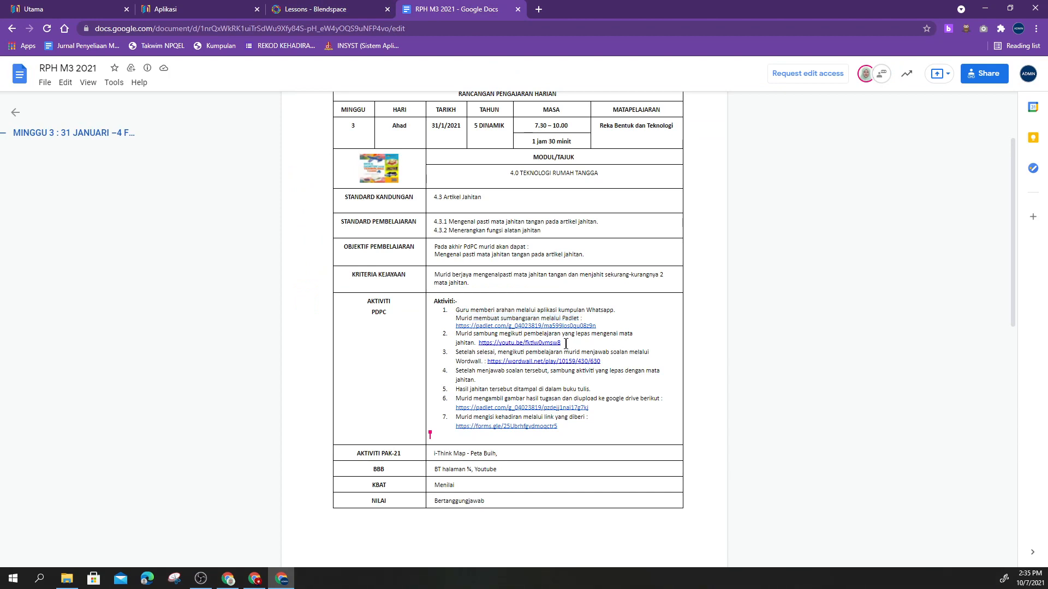
drag(566, 344, 482, 343)
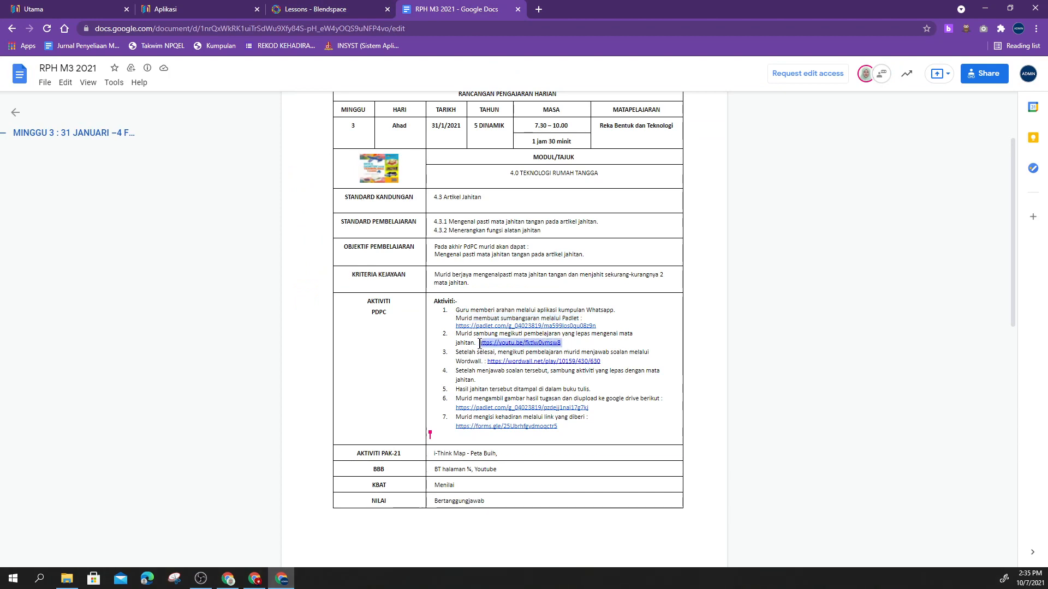
drag(480, 342, 478, 343)
- Search Blendspace's YouTube resources for "teknologi rumah tangga", without the default word Education
click(314, 7)
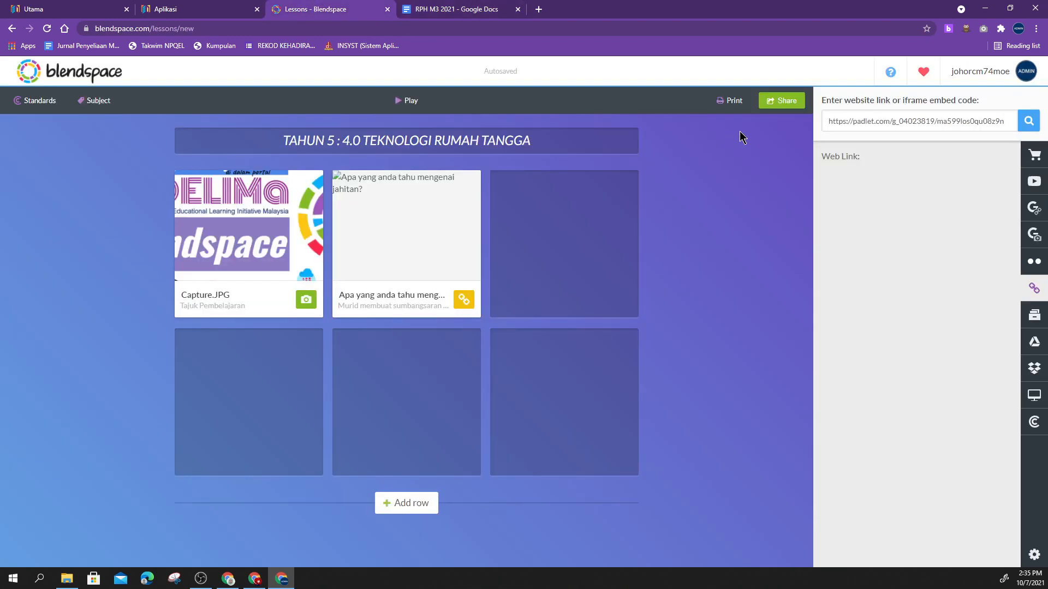
click(1032, 187)
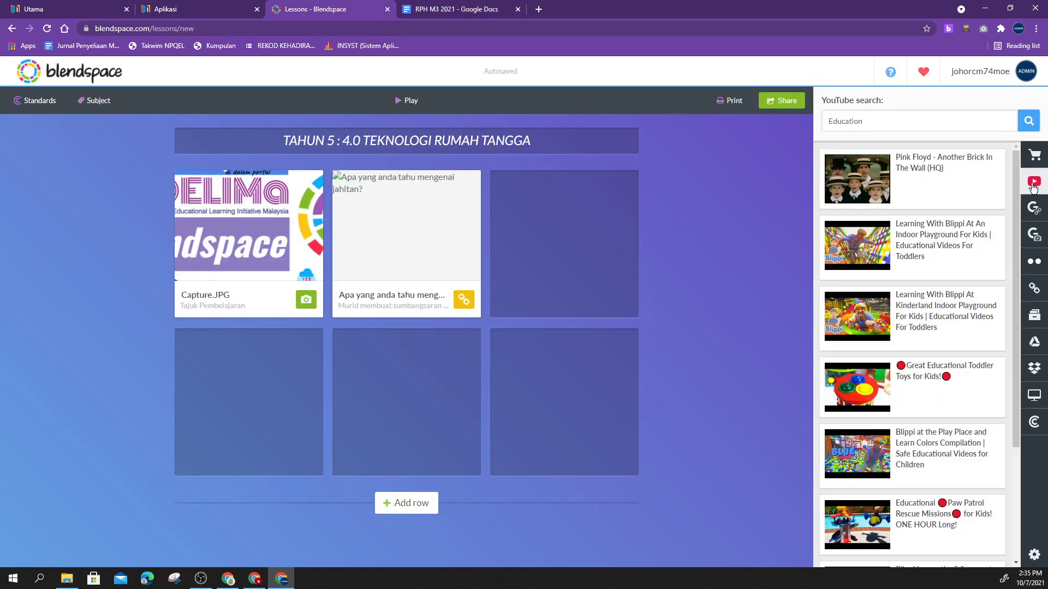
click(892, 125)
text(teknologi r)
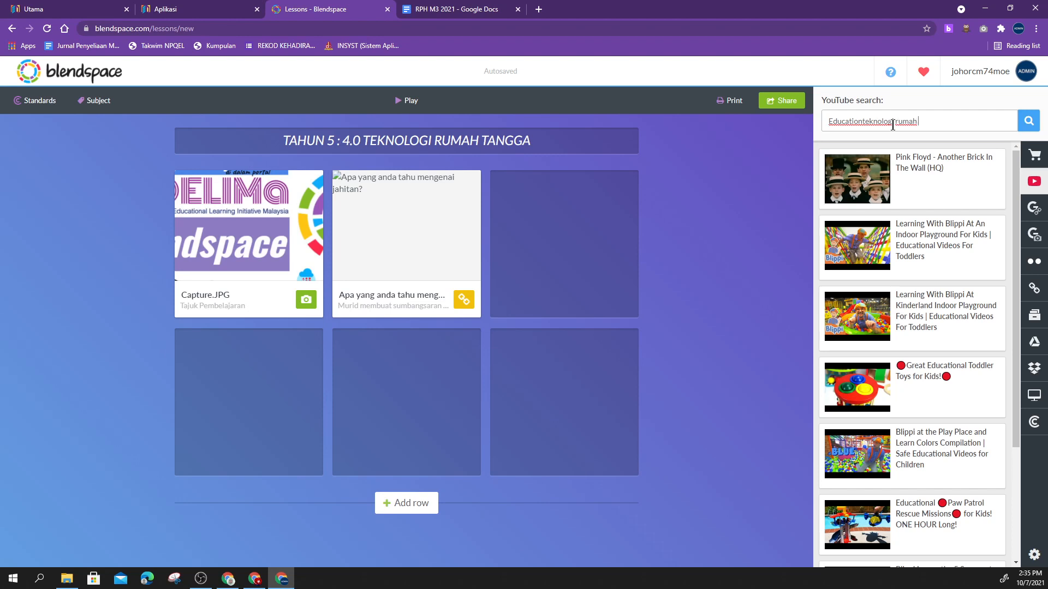
text(umah tangga)
click(1028, 120)
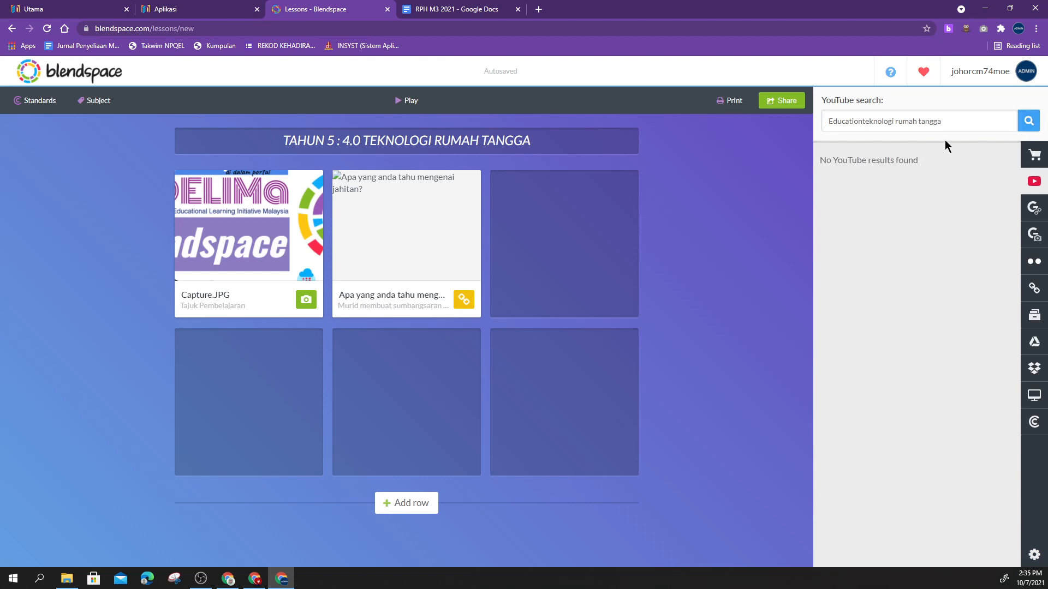
click(862, 121)
key(BackSpace)
key(BackSpace)
key(BackSpace)
key(BackSpace)
key(BackSpace)
key(BackSpace)
key(BackSpace)
key(BackSpace)
key(BackSpace)
click(1032, 125)
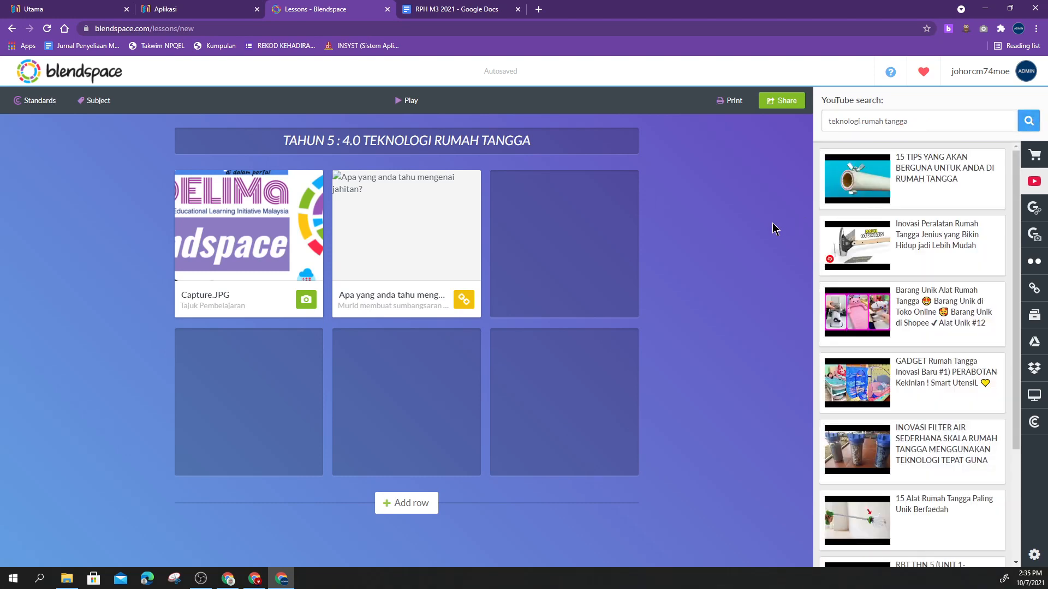
- Place the "Kenali Mata Jahitan" BAHAGIAN 1 video in the lesson's third tile and describe it as "Sila tonton dan buat catatan"
scroll(920, 243, down, 3)
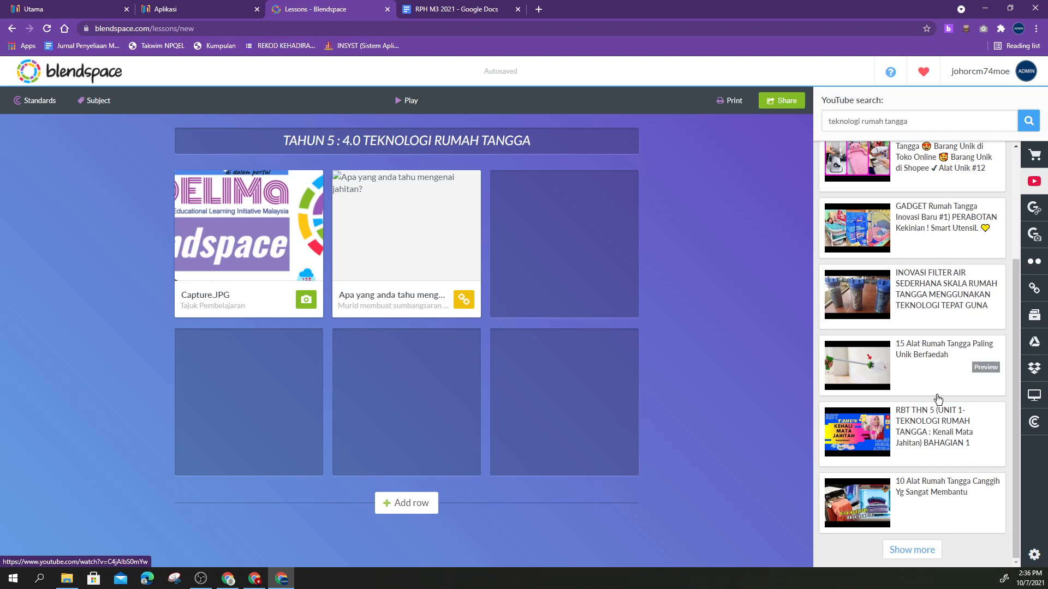
drag(927, 428, 586, 241)
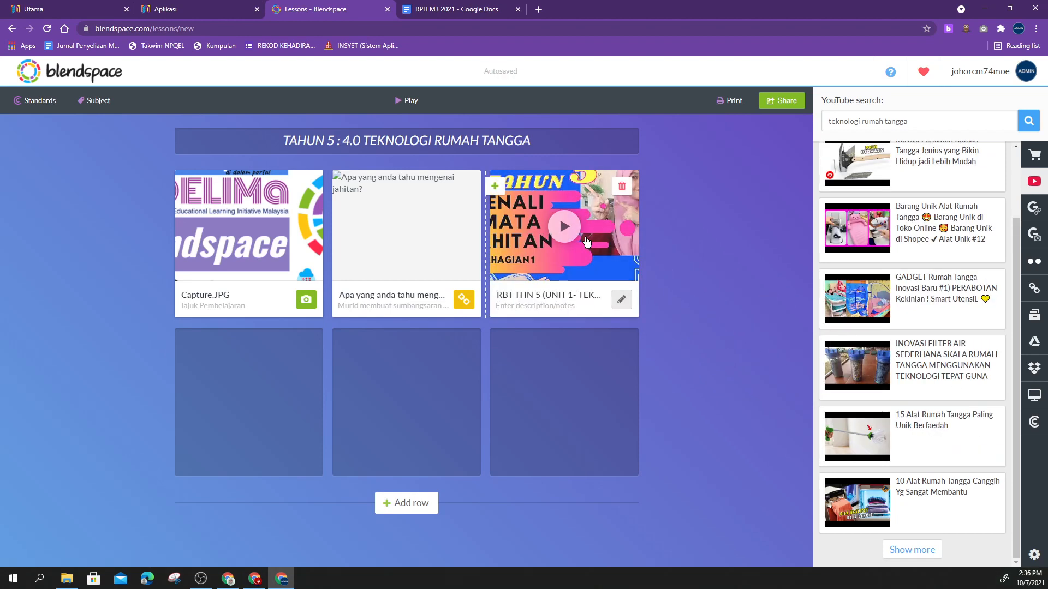
click(621, 299)
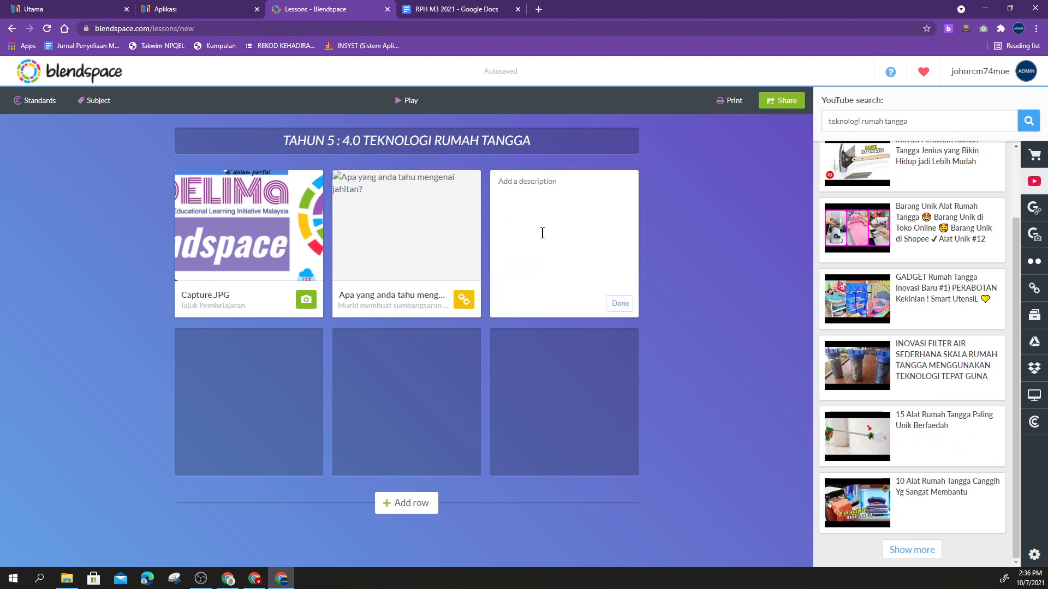
text(Sila tonton dan buat catatan)
click(620, 303)
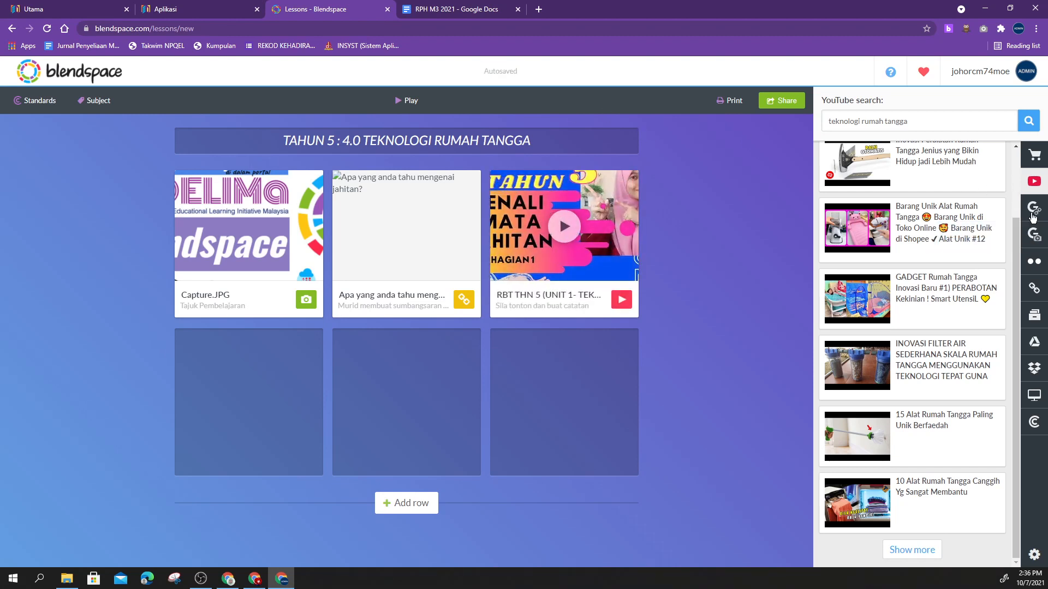
drag(936, 121, 810, 121)
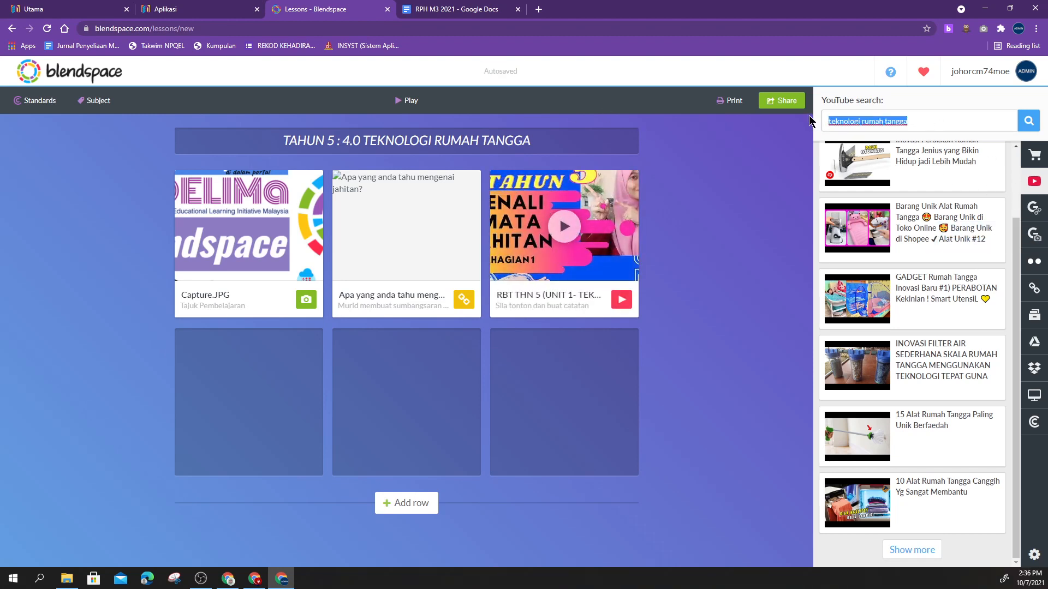
key(BackSpace)
text(https://youtu.be/fktiw0vmsw8)
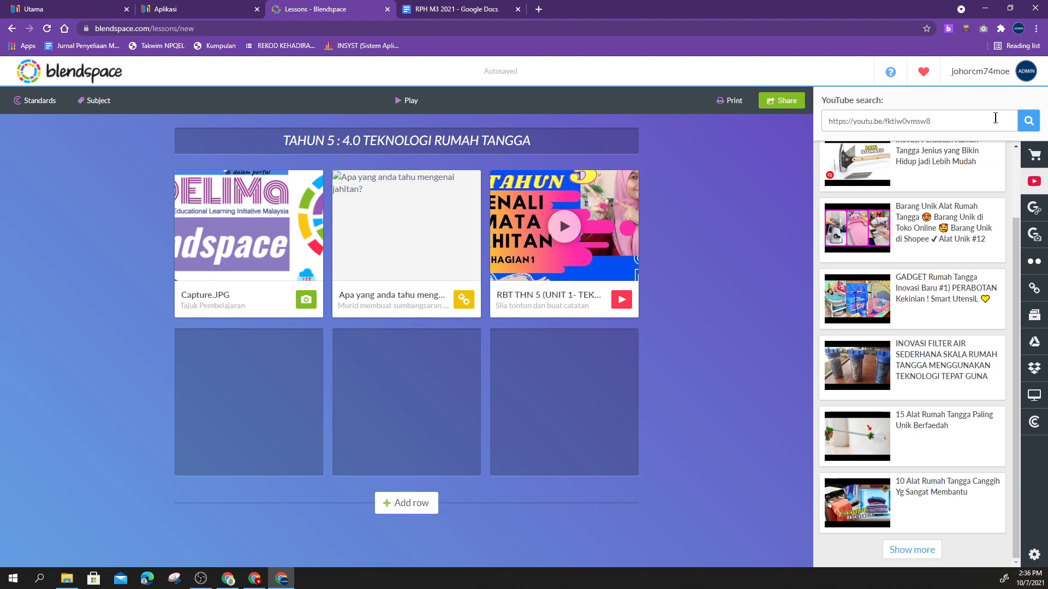
click(1027, 122)
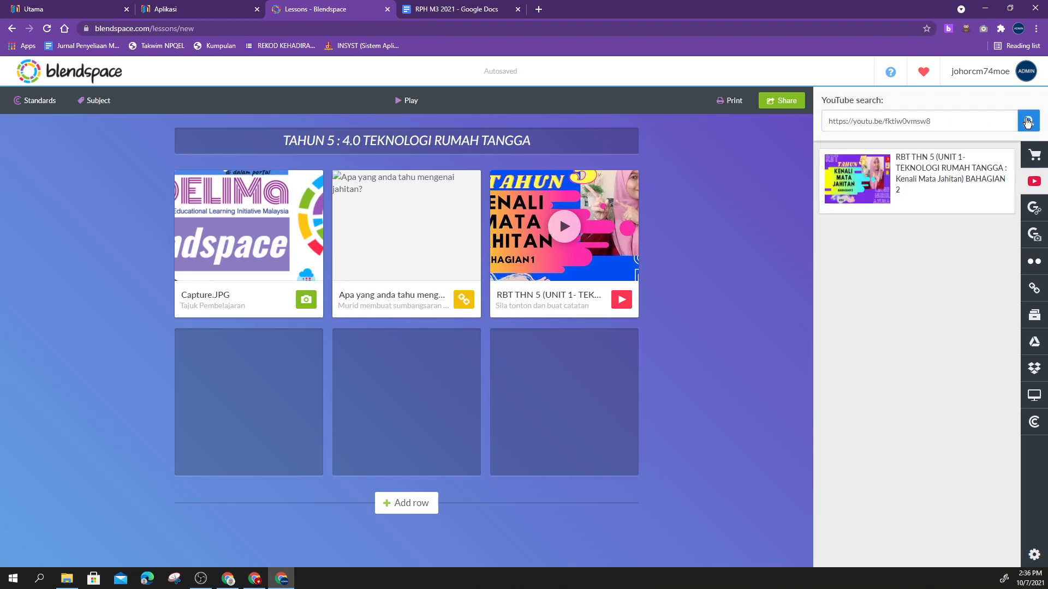
- Copy the Wordwall link of activity 3 from the RPH M3 2021 document and place it as a webpage resource in the lesson's fourth tile
mouse_move(903, 180)
click(463, 9)
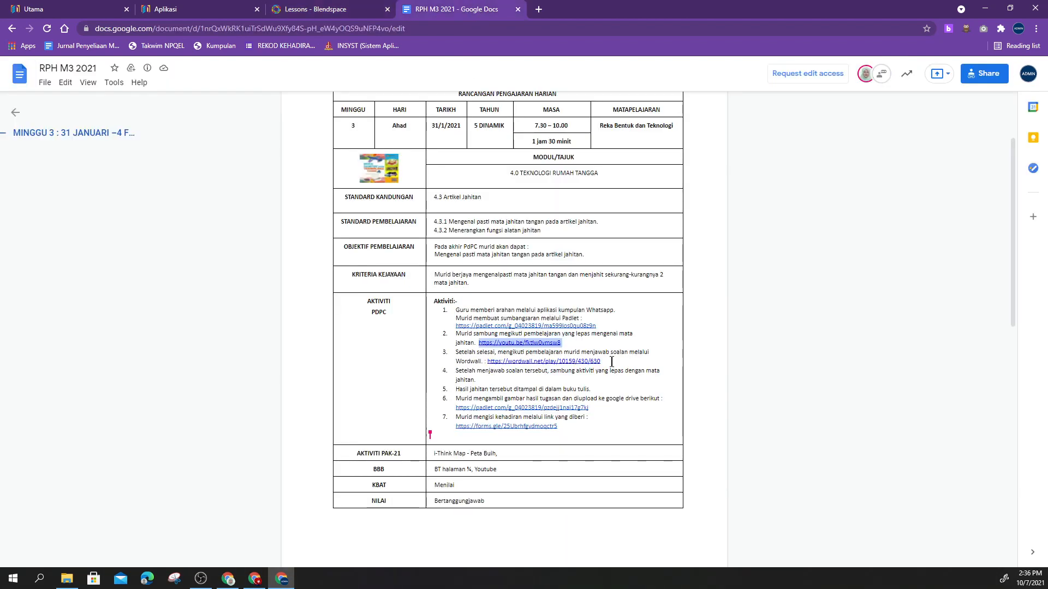
drag(611, 361, 494, 361)
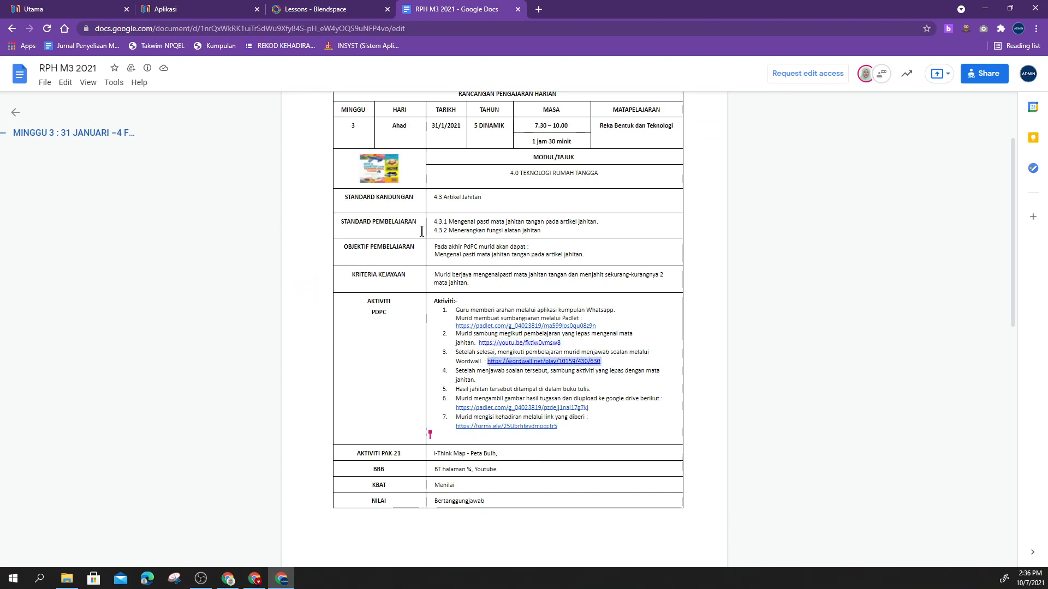
click(302, 9)
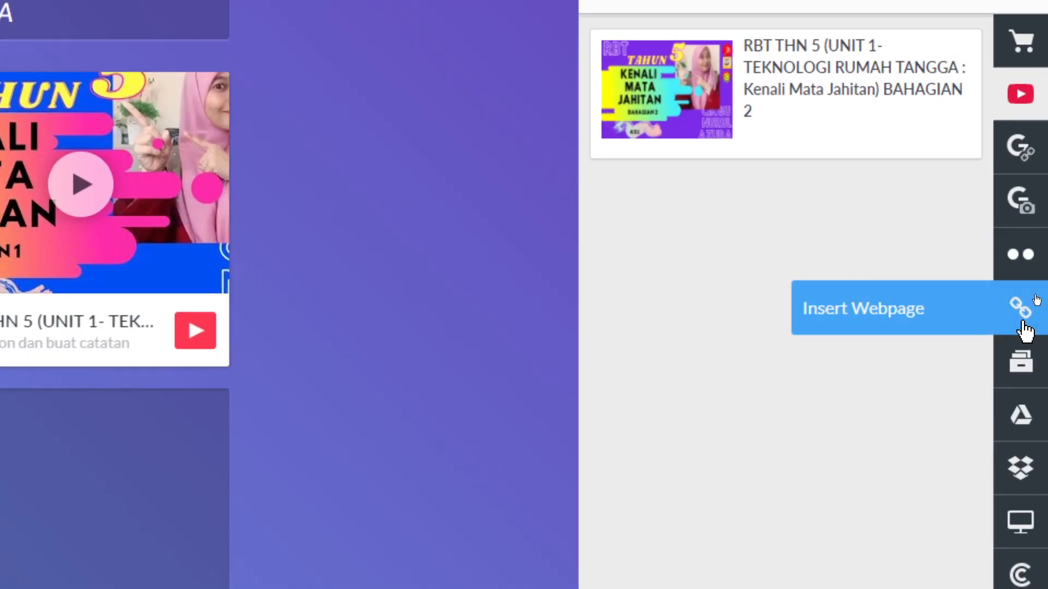
click(1020, 309)
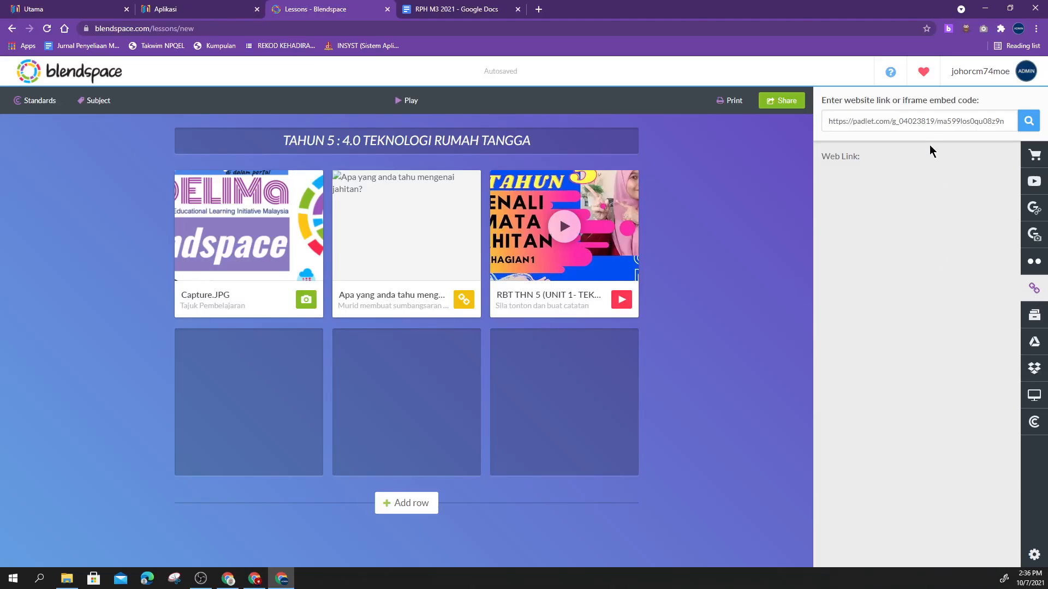
triple_click(933, 122)
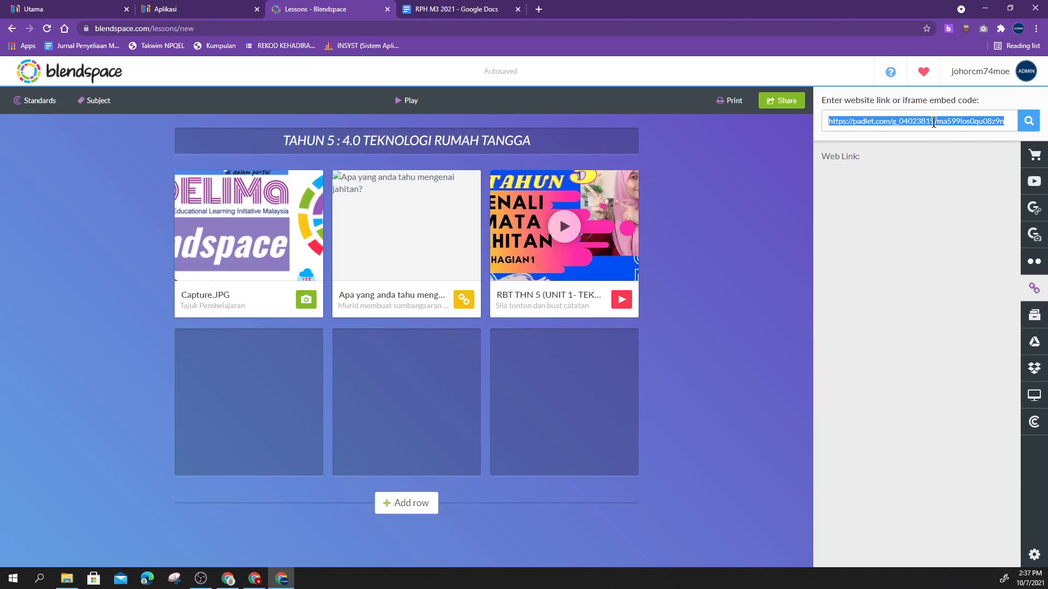
text(https://wordwall.net/play/10159/430/630)
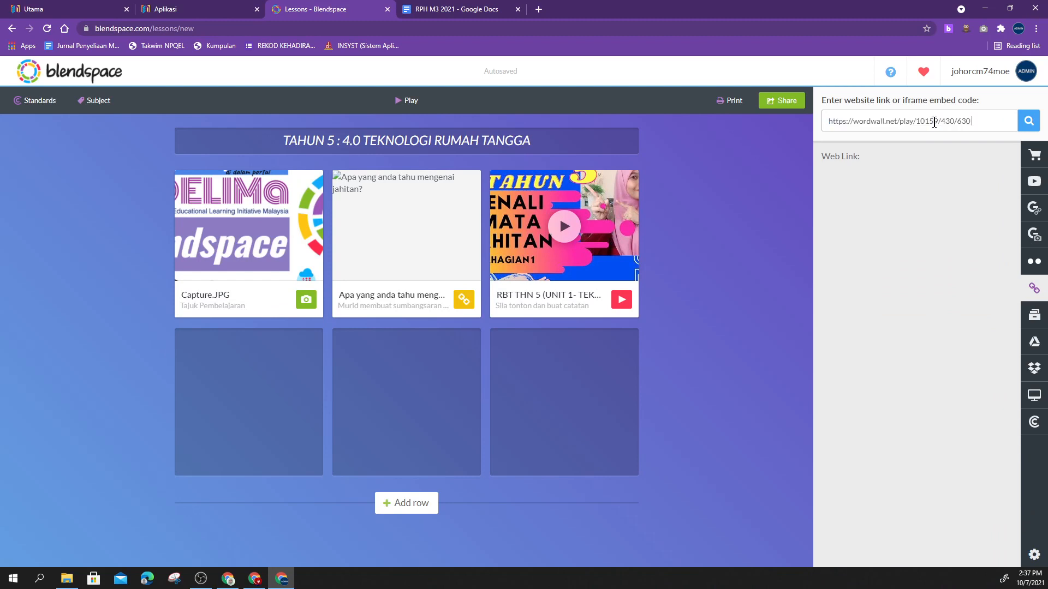
click(1030, 124)
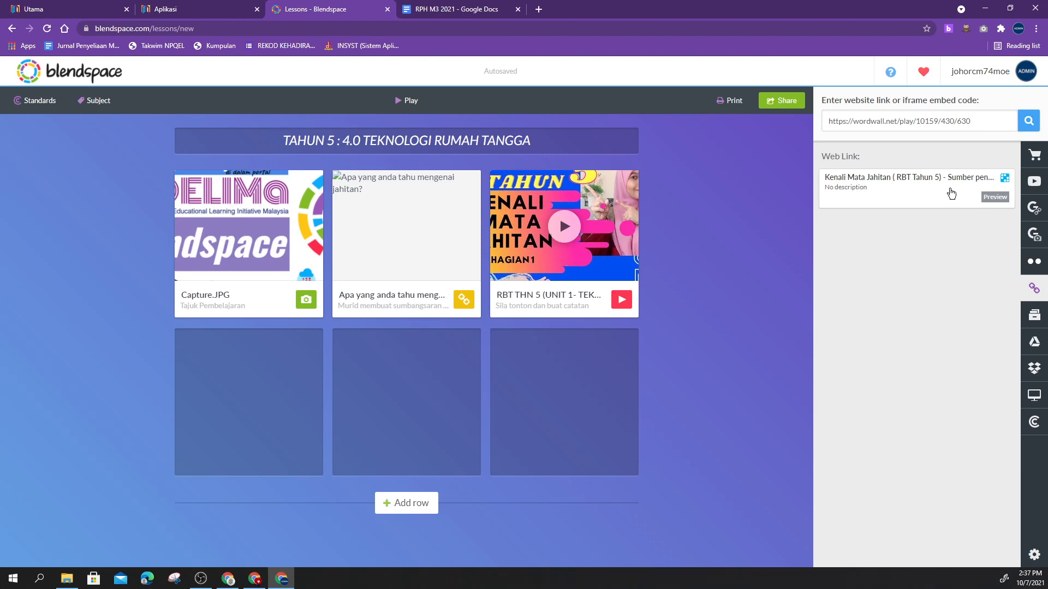
drag(952, 188, 293, 398)
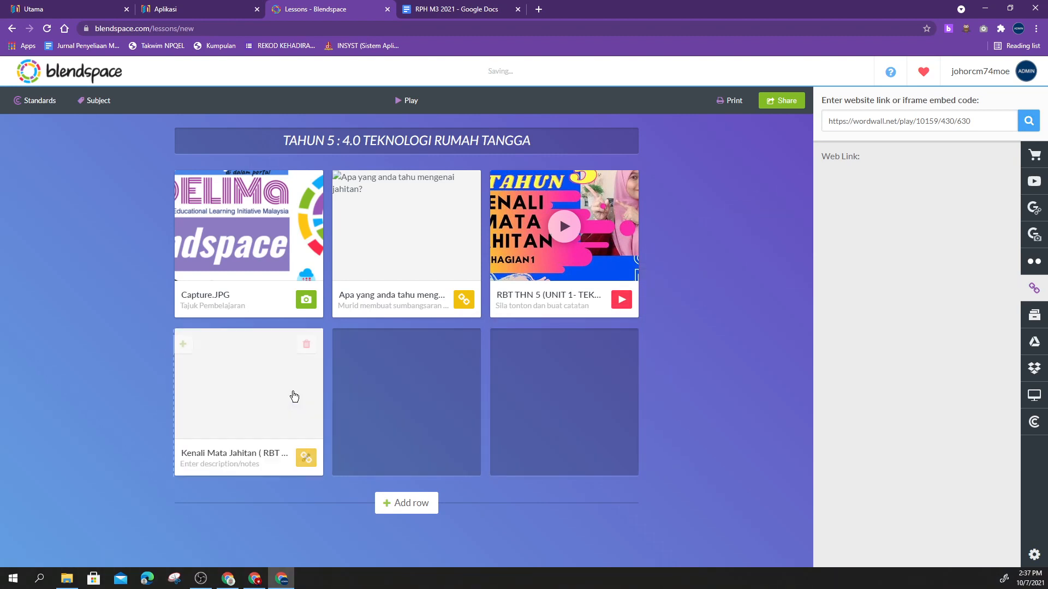
- Give the Wordwall tile the description "Sila jawab semua soalan"
click(305, 462)
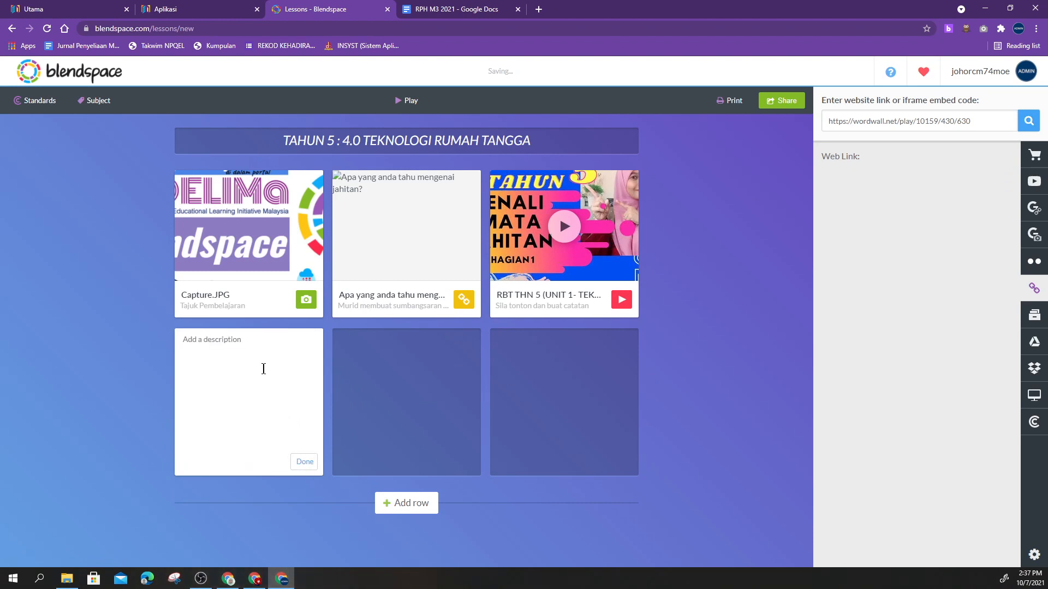
click(254, 342)
text(la jawab semua soalan nm)
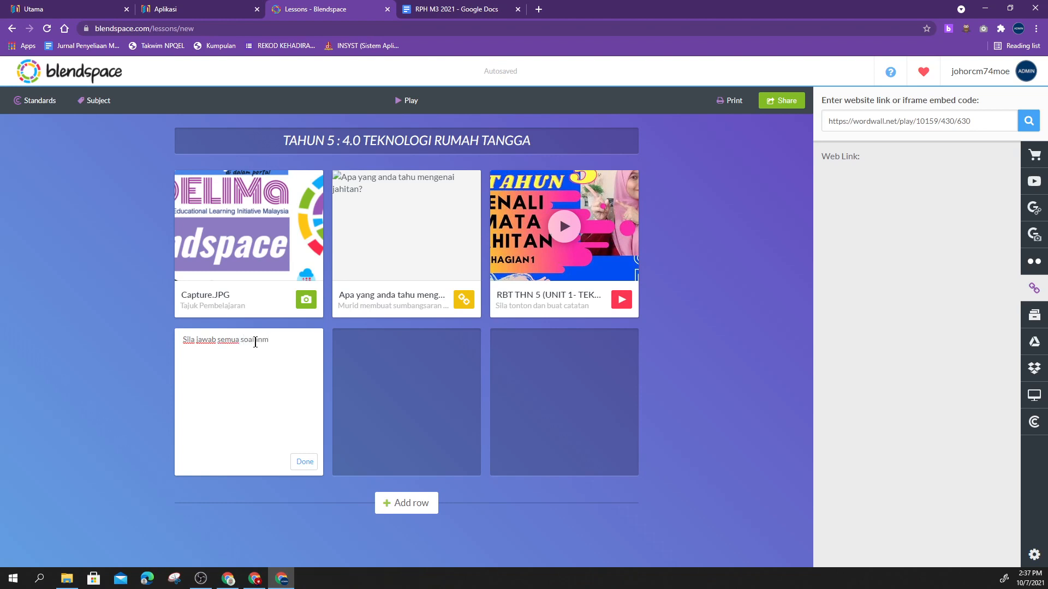
click(304, 461)
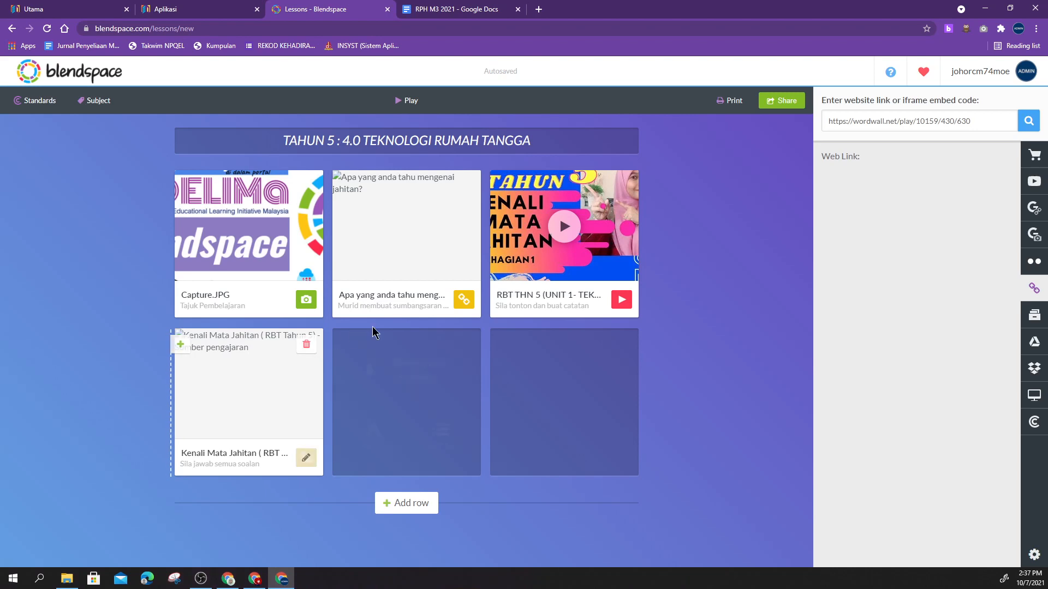
- Copy the Padlet link of activity 6 from the RPH M3 2021 document
click(437, 12)
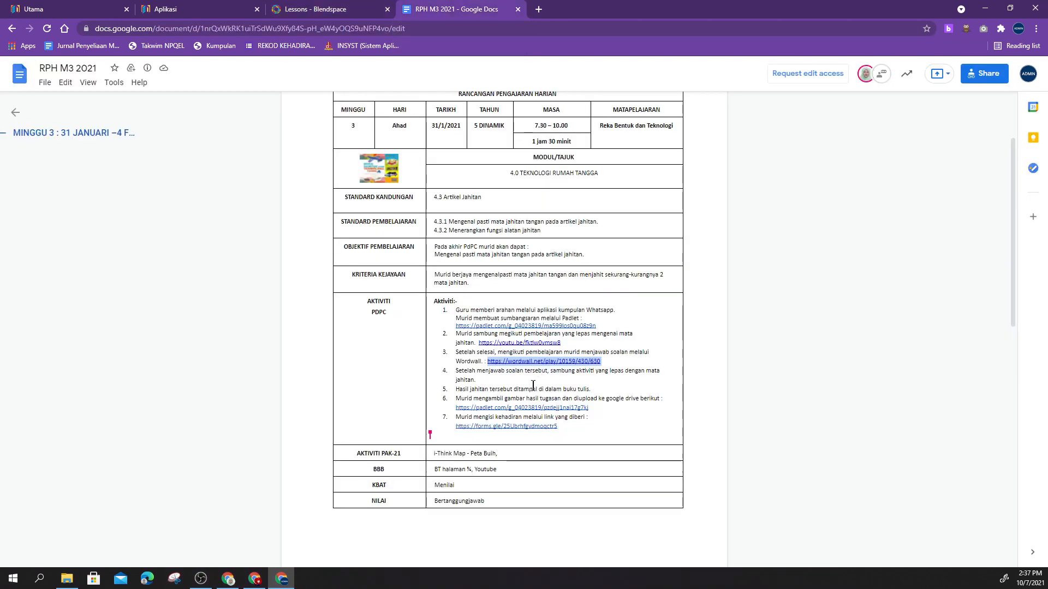
click(490, 382)
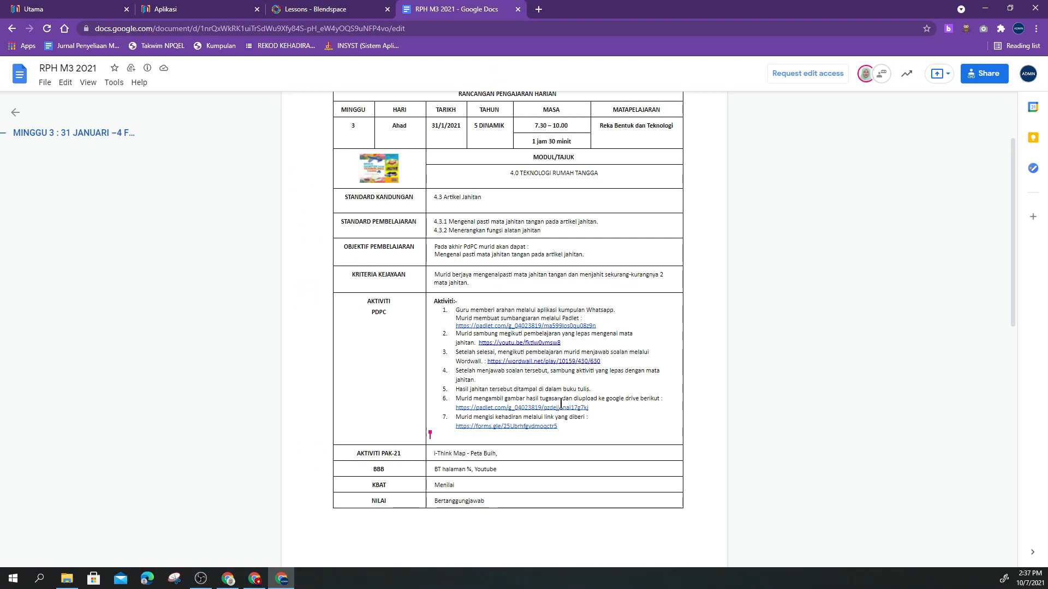
drag(622, 409, 493, 408)
click(605, 399)
drag(595, 408, 456, 407)
key(ctrl+c)
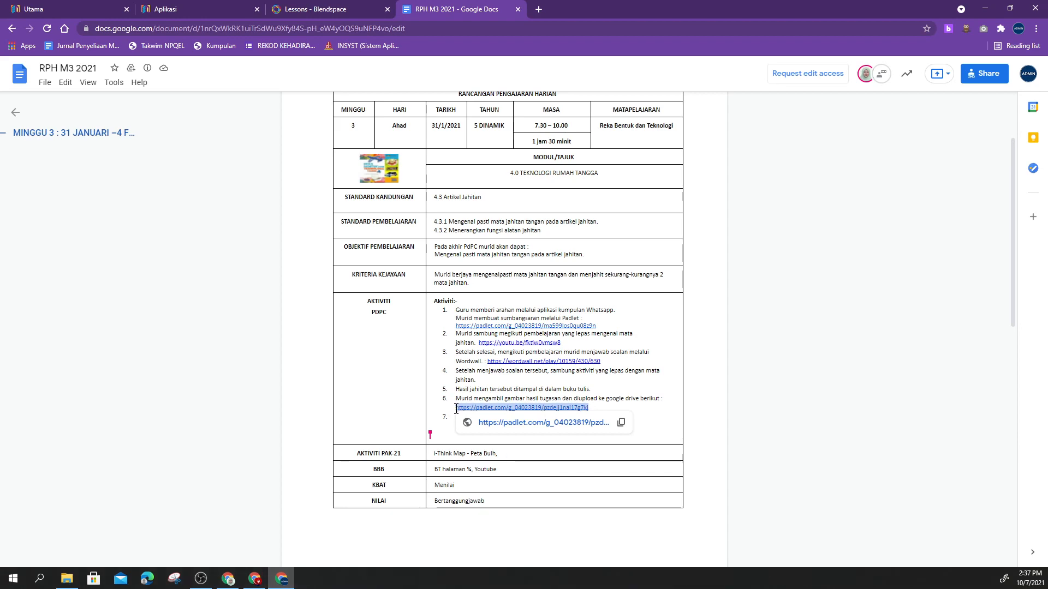
- Load the copied Padlet link as a webpage resource in Blendspace and place it in the lesson's fifth tile
click(316, 10)
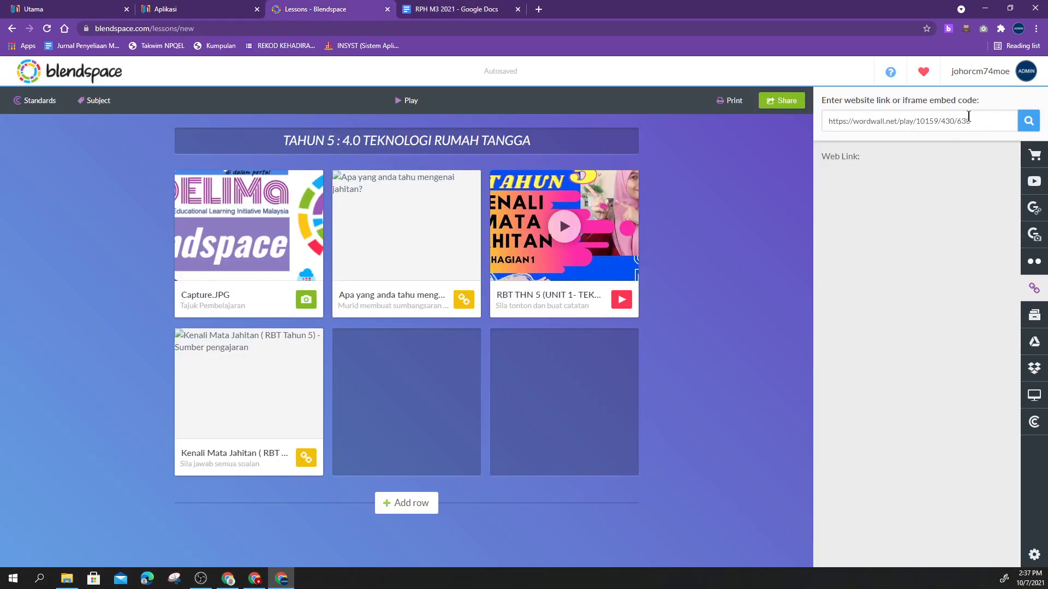
drag(971, 120, 817, 125)
key(ctrl+v)
click(1028, 120)
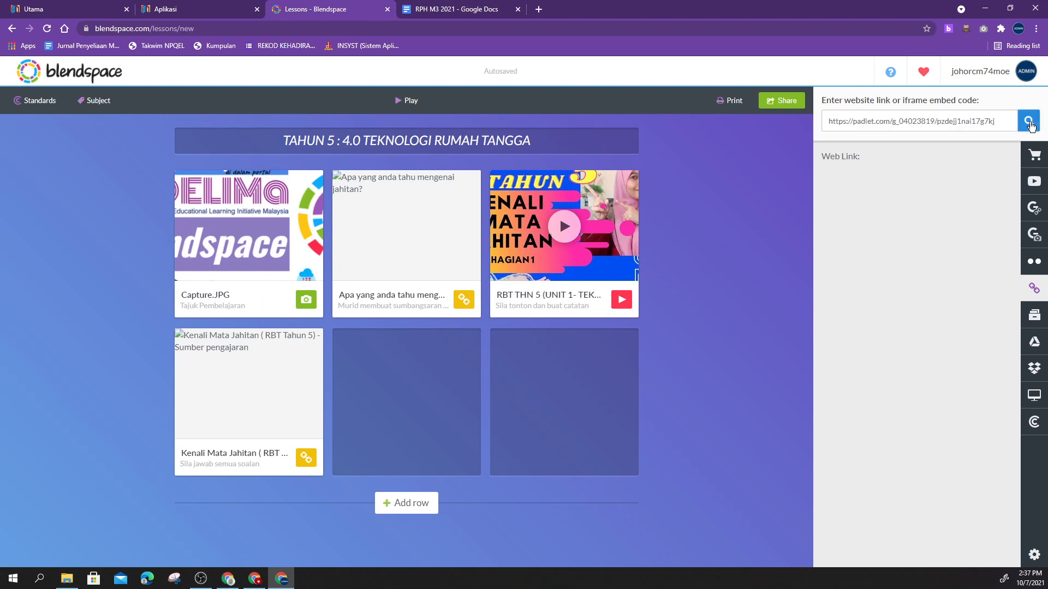
drag(915, 187, 415, 388)
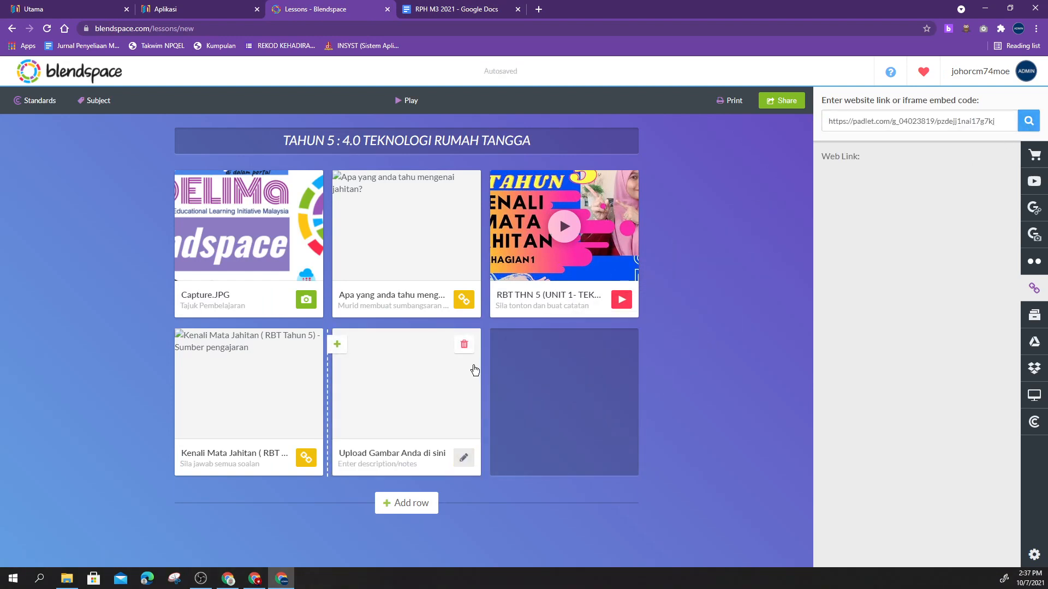
- Give the Padlet upload tile the description "Sila upload tugasan"
click(461, 456)
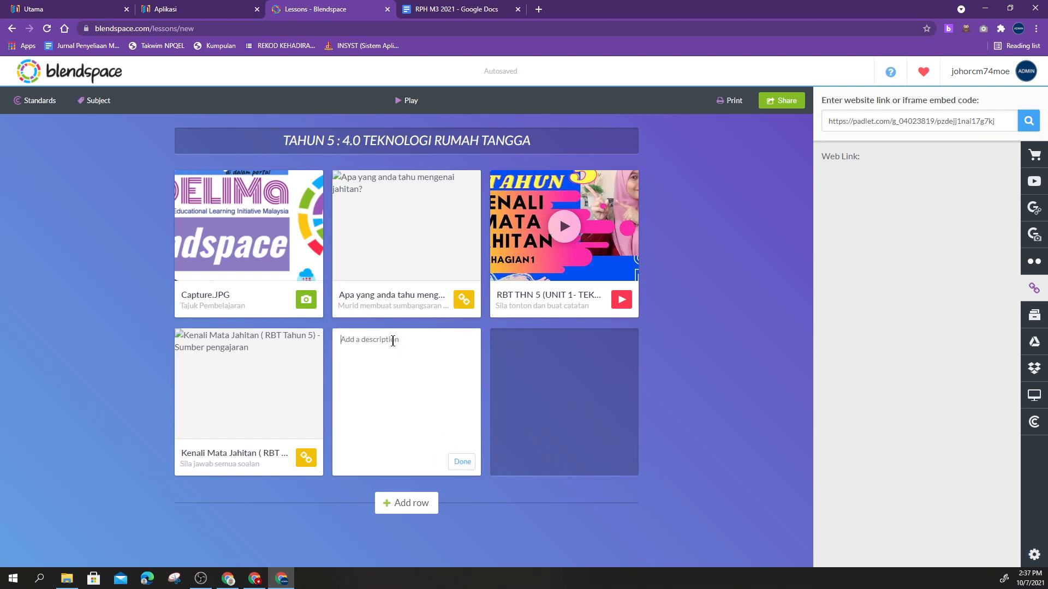
text(Sila upload tugasan)
click(462, 462)
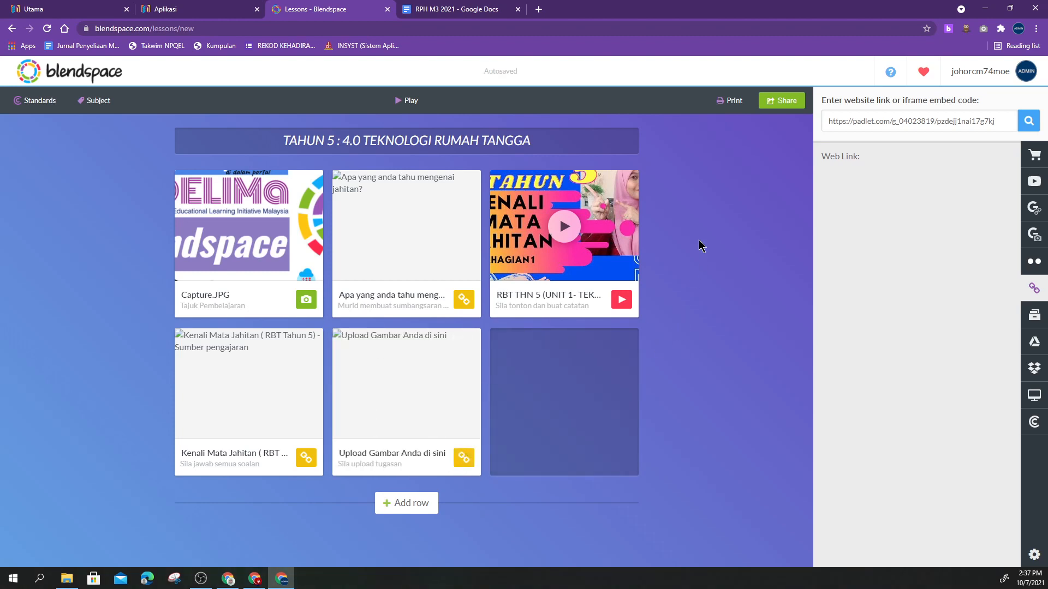
- Copy the Google Forms attendance link of activity 7 from the RPH M3 2021 document and return to the Blendspace lesson
click(456, 15)
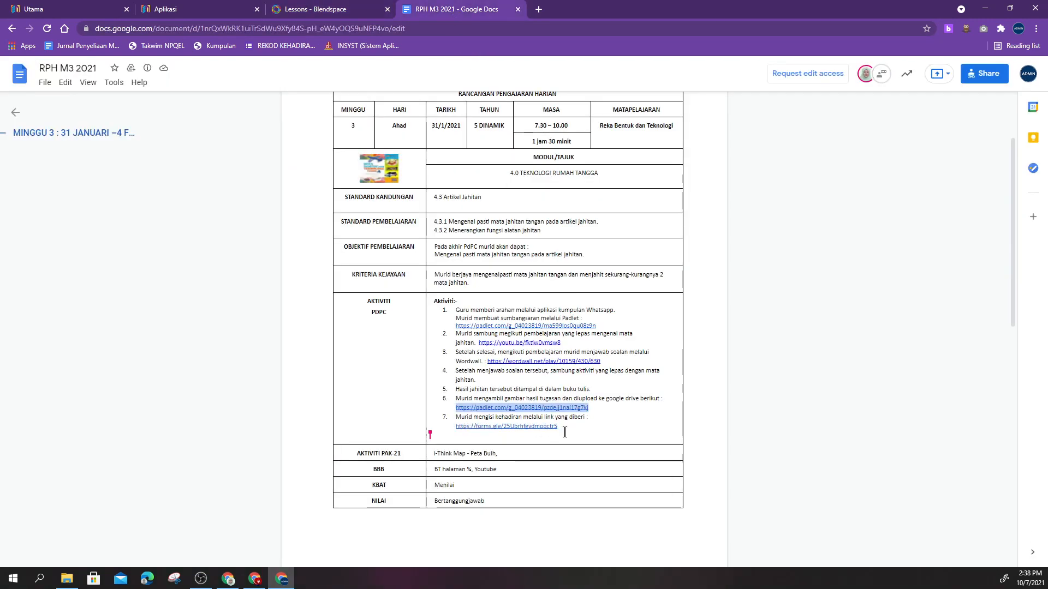
drag(560, 426, 457, 426)
key(ctrl+c)
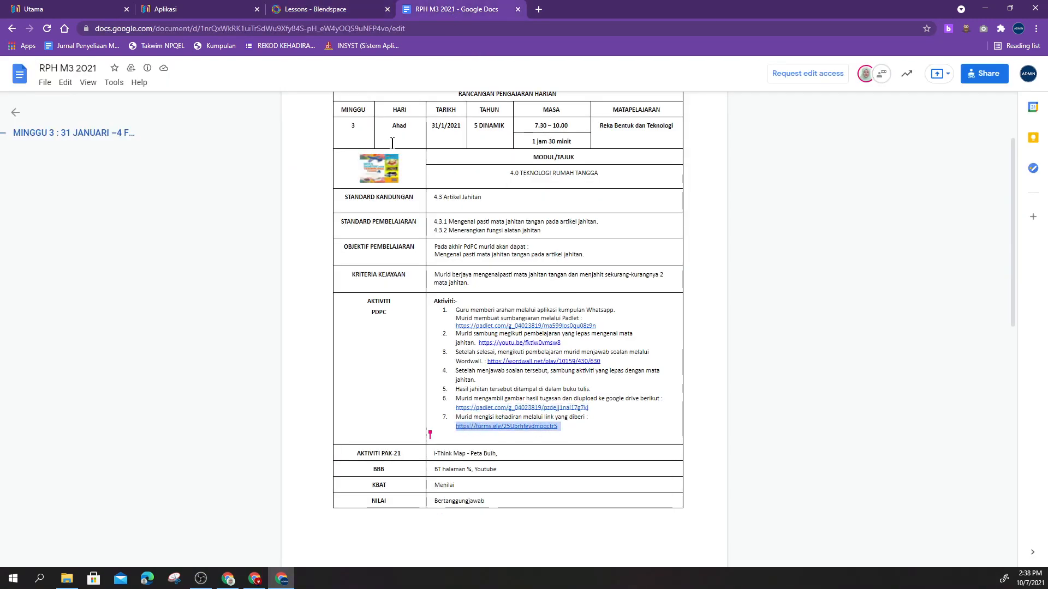
click(318, 12)
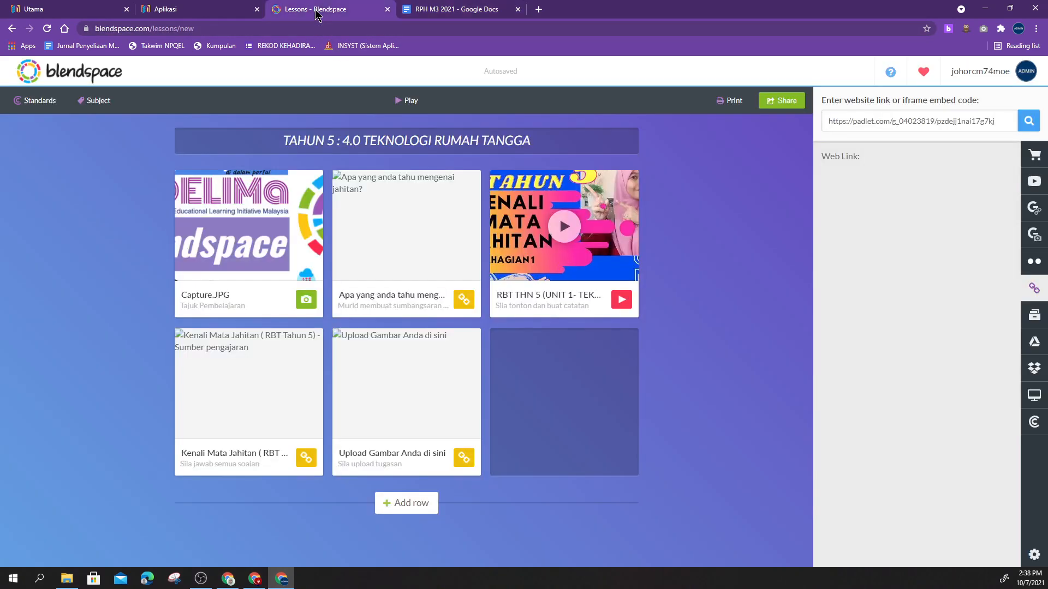
click(1033, 345)
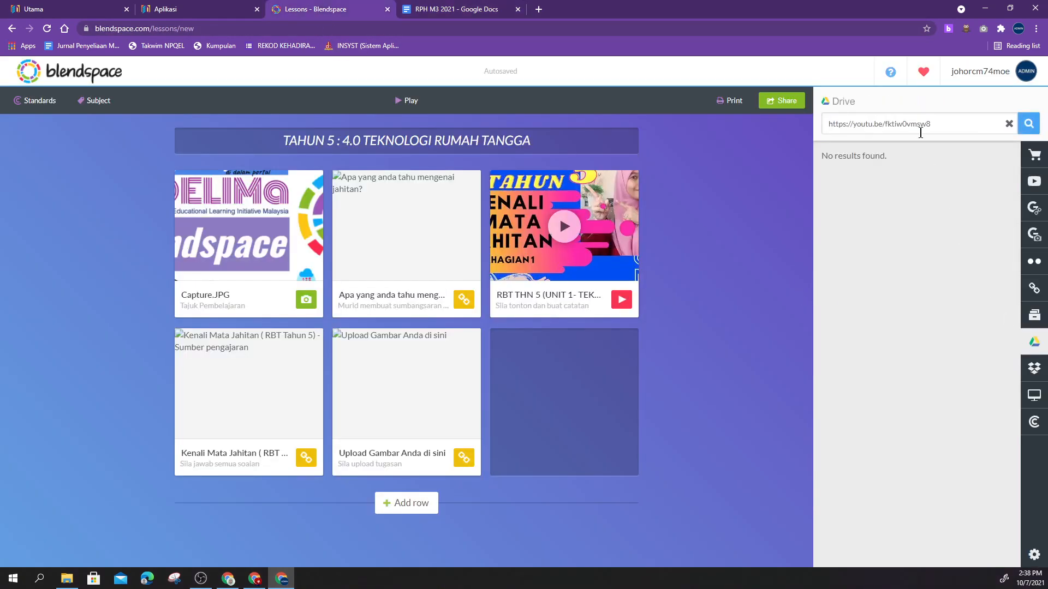
key(ctrl+a)
key(ctrl+v)
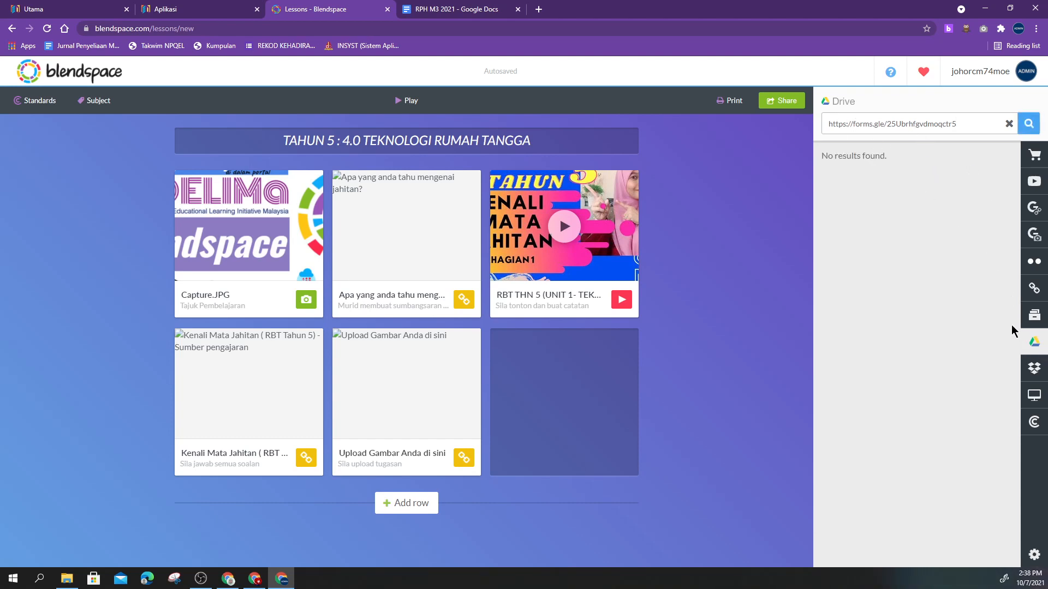
click(1034, 287)
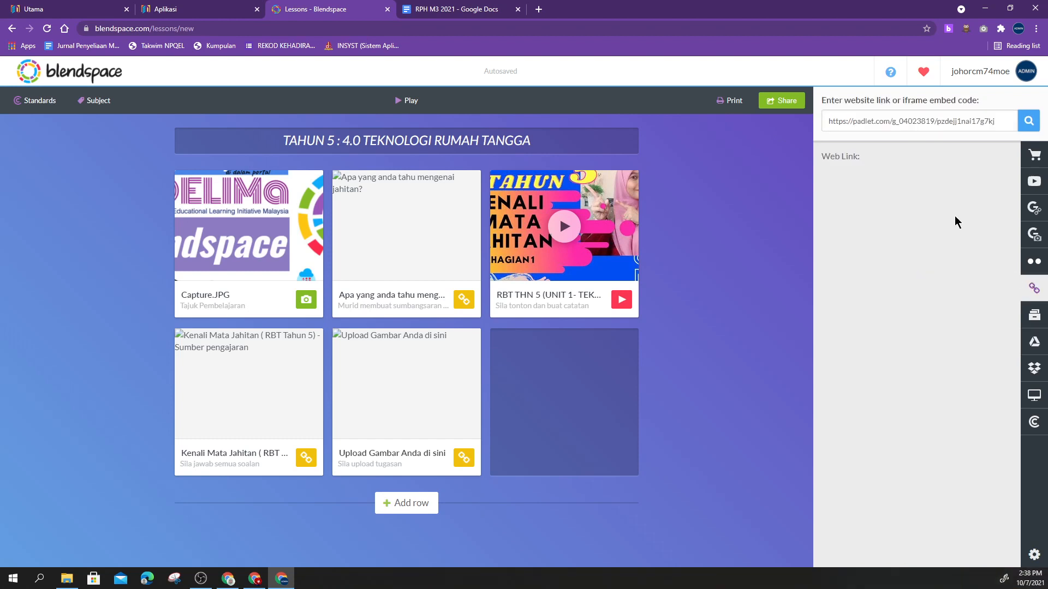
triple_click(941, 115)
key(ctrl+v)
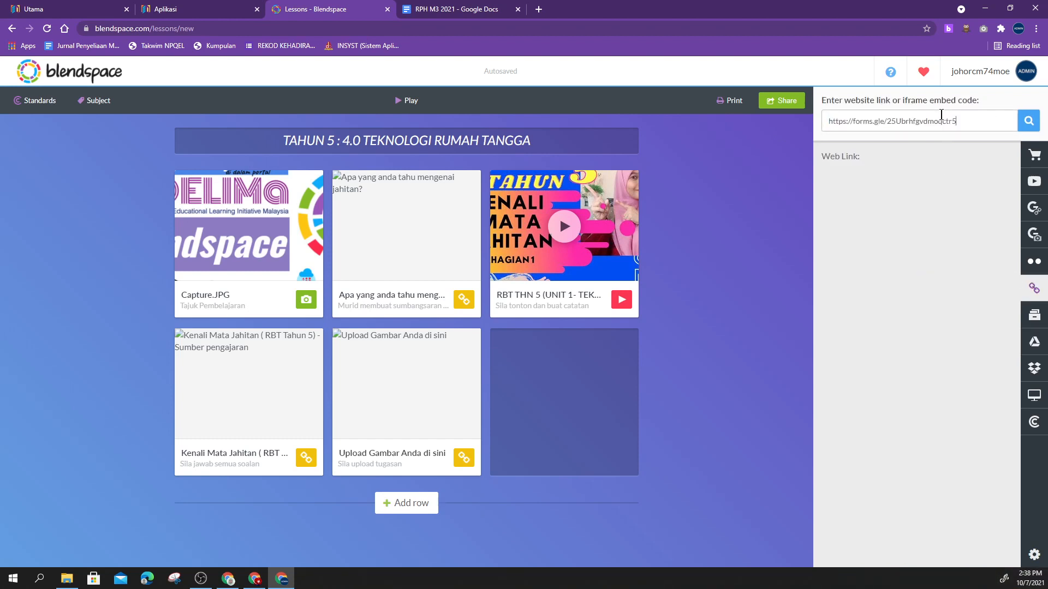
click(1028, 121)
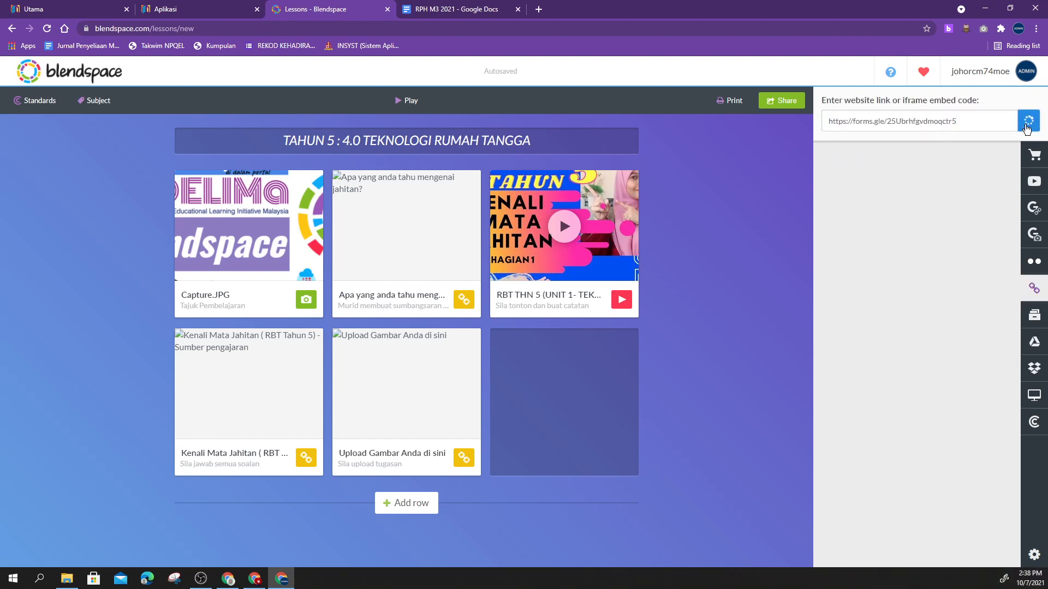
drag(891, 185, 610, 386)
- Enter "Isi kehadiran" as the description of the attendance form tile
click(620, 456)
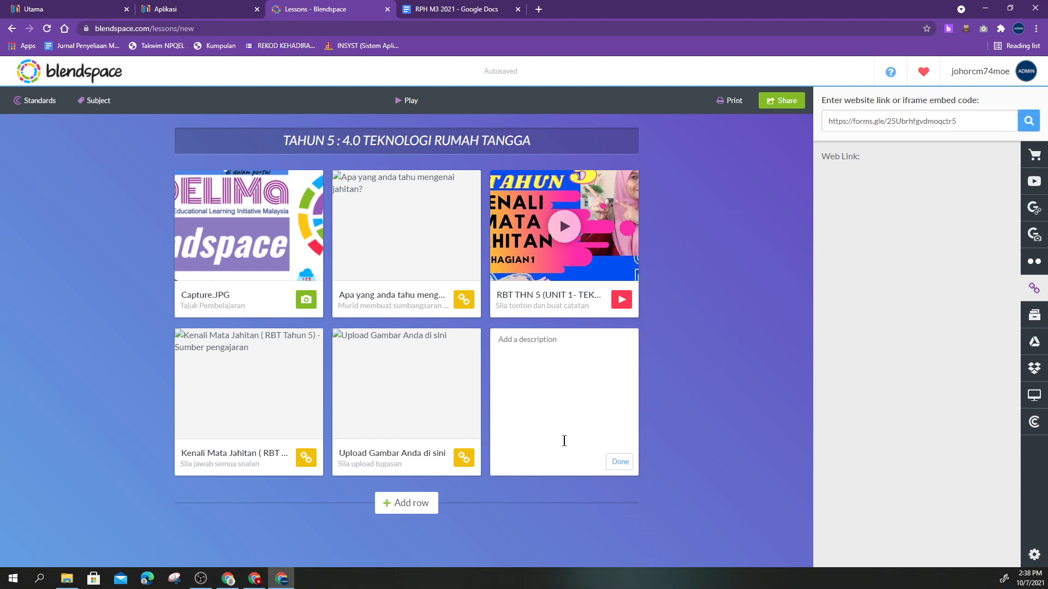
click(509, 345)
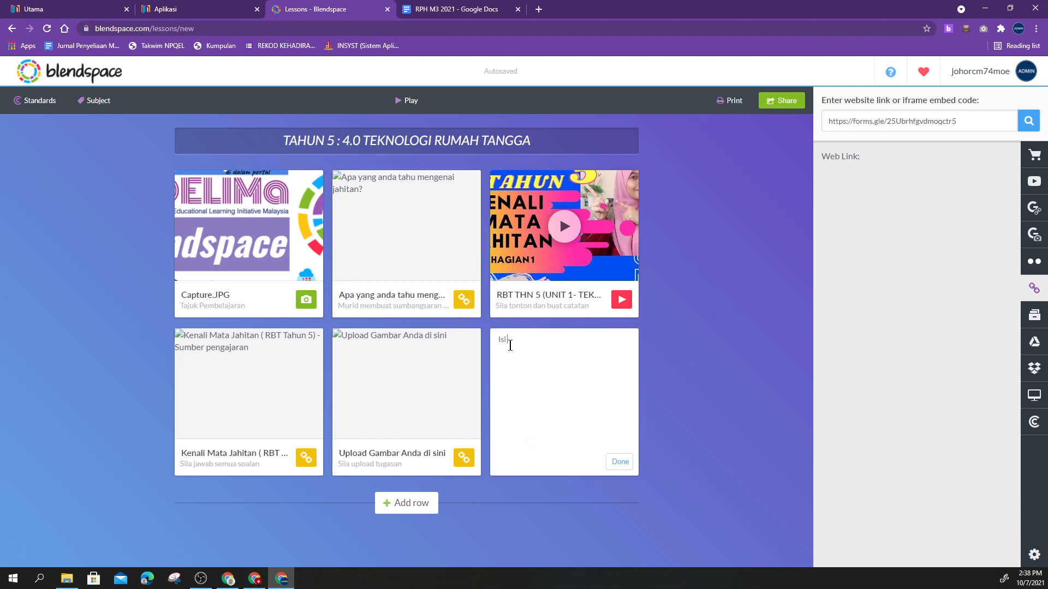
text(Isi kehadiran)
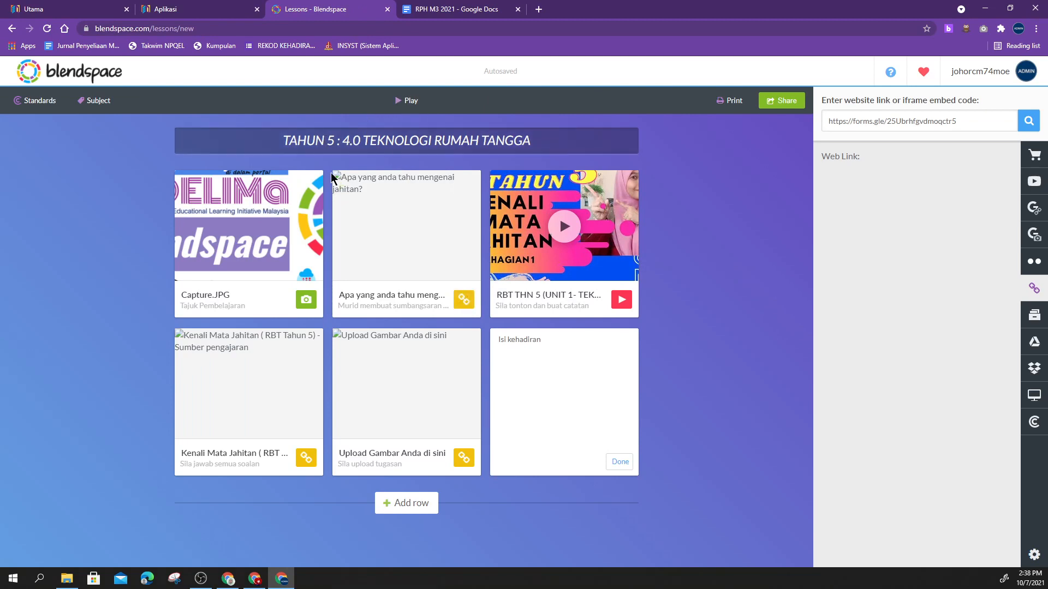
mouse_move(478, 303)
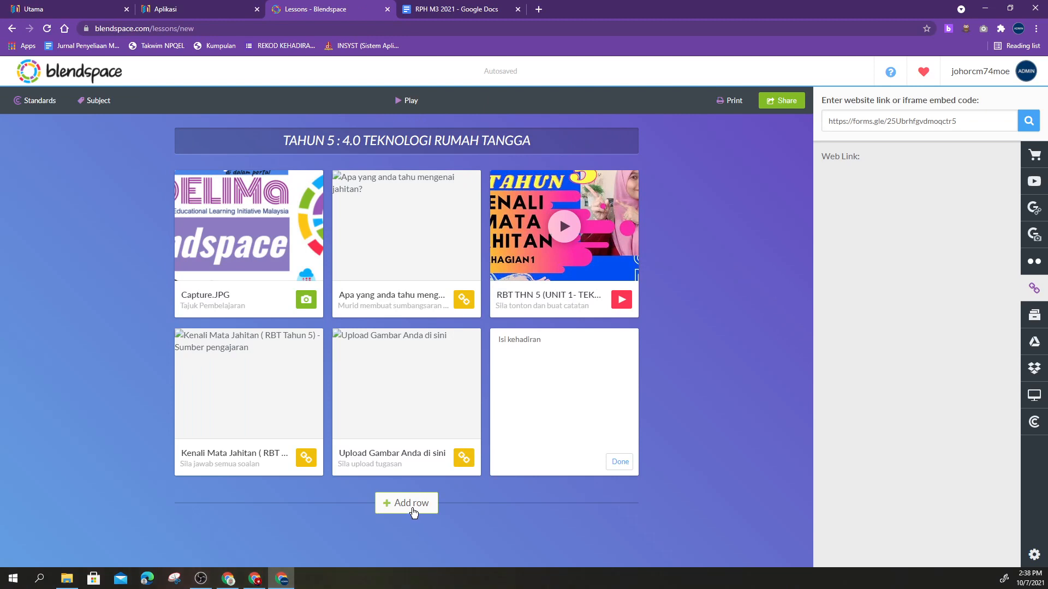
mouse_move(442, 421)
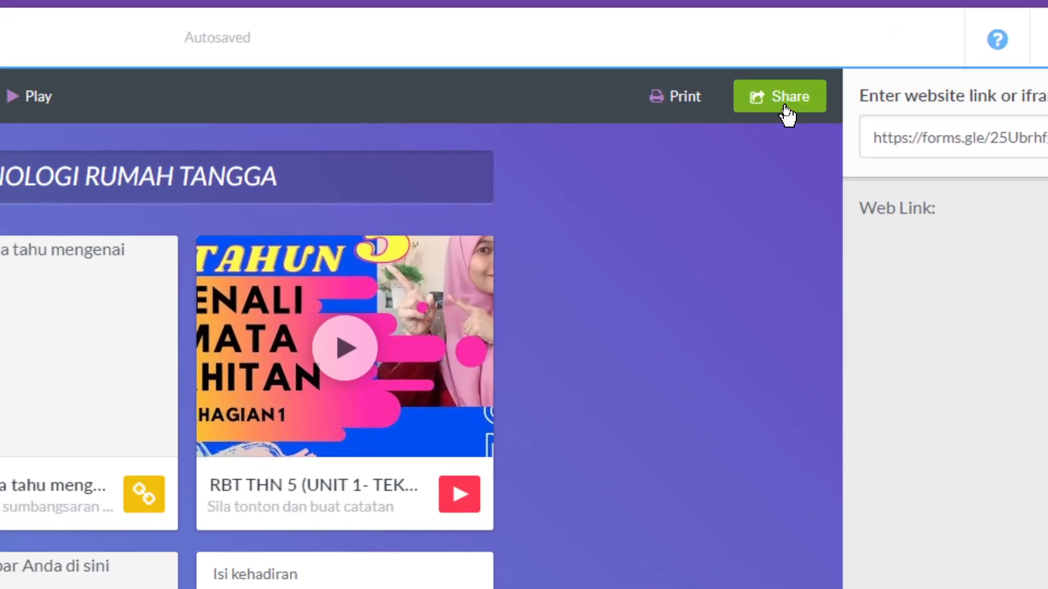
- Open the lesson's sharing options and copy the lesson link
click(783, 107)
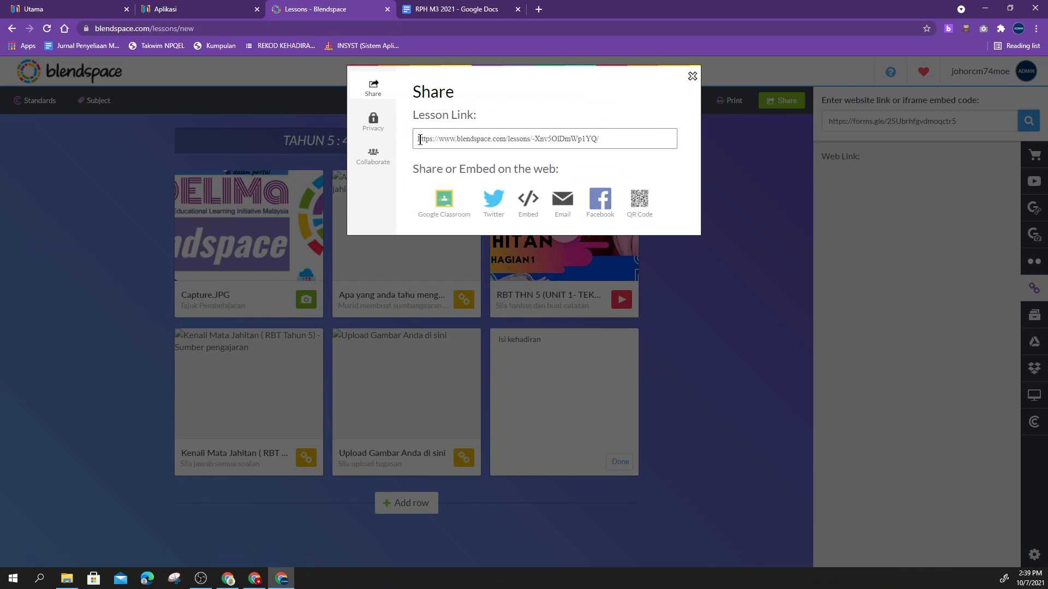
drag(418, 142, 598, 141)
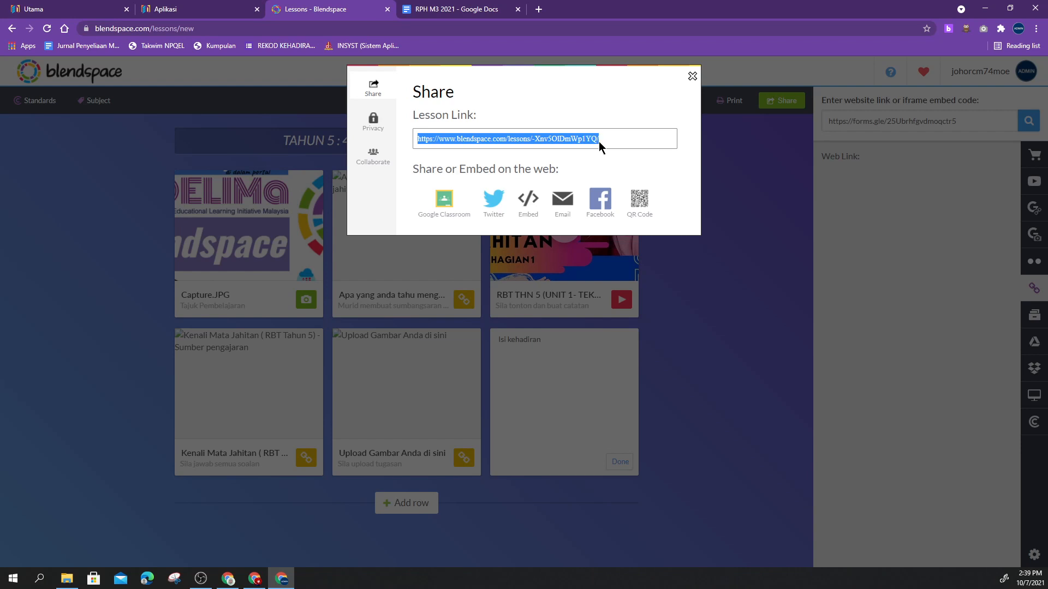
right_click(550, 139)
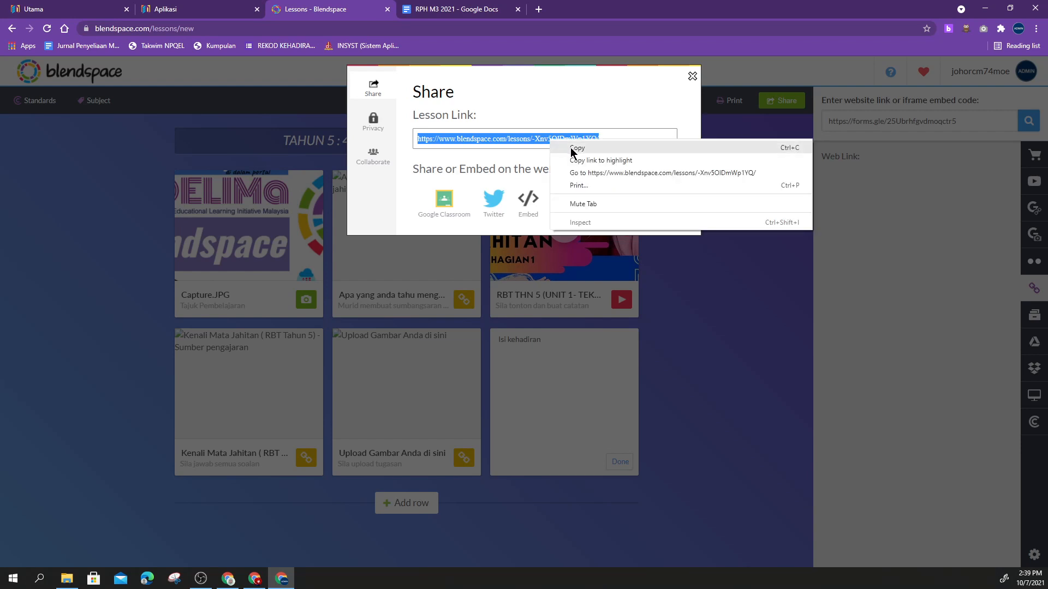
click(573, 147)
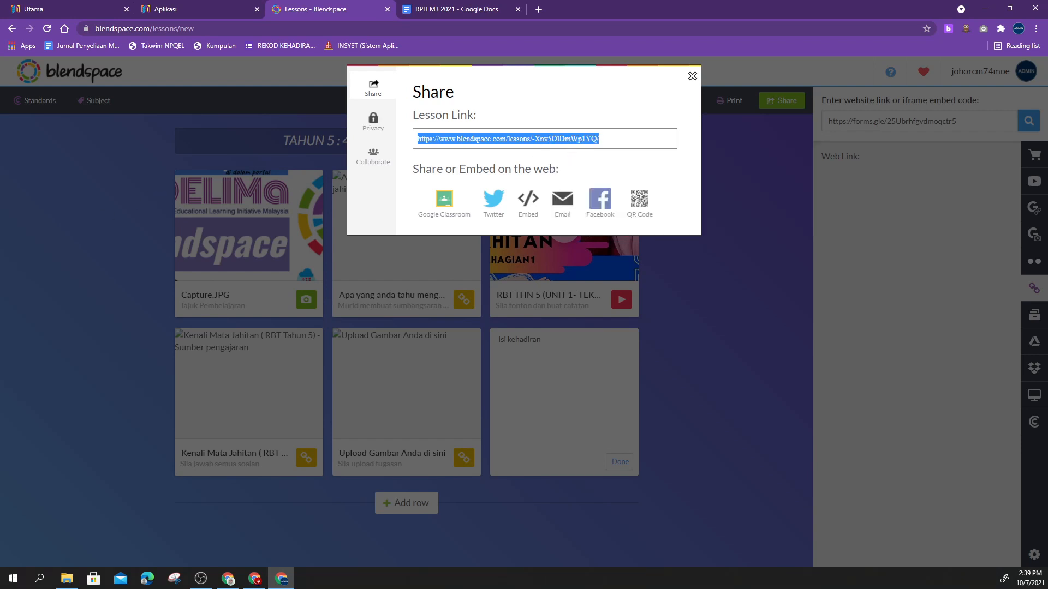
key(alt+Tab)
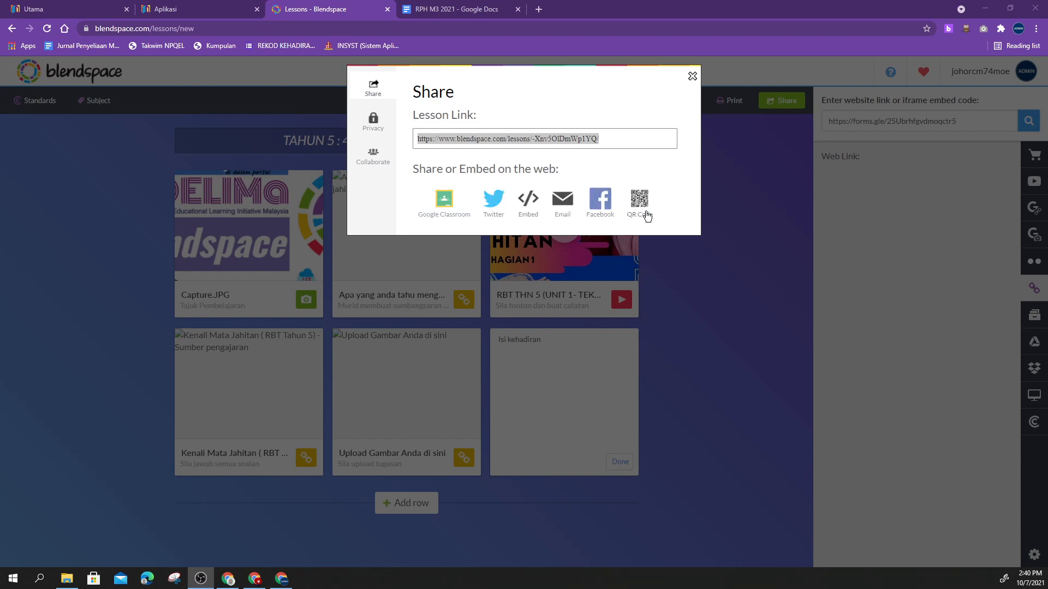
- Review the lesson's privacy and collaboration settings, including who can view or copy it and the co-author options
click(381, 130)
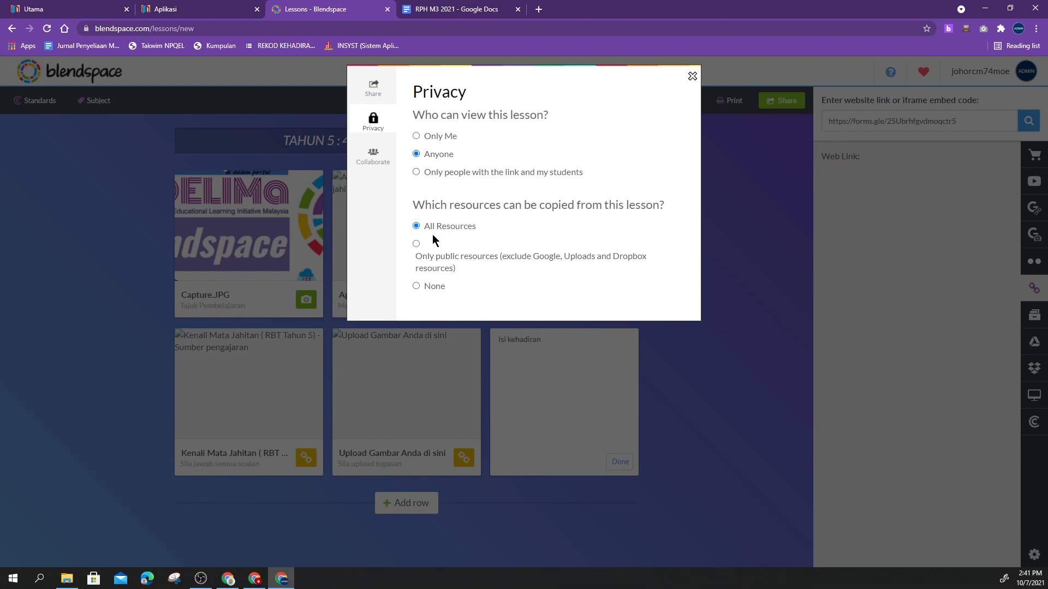
click(381, 160)
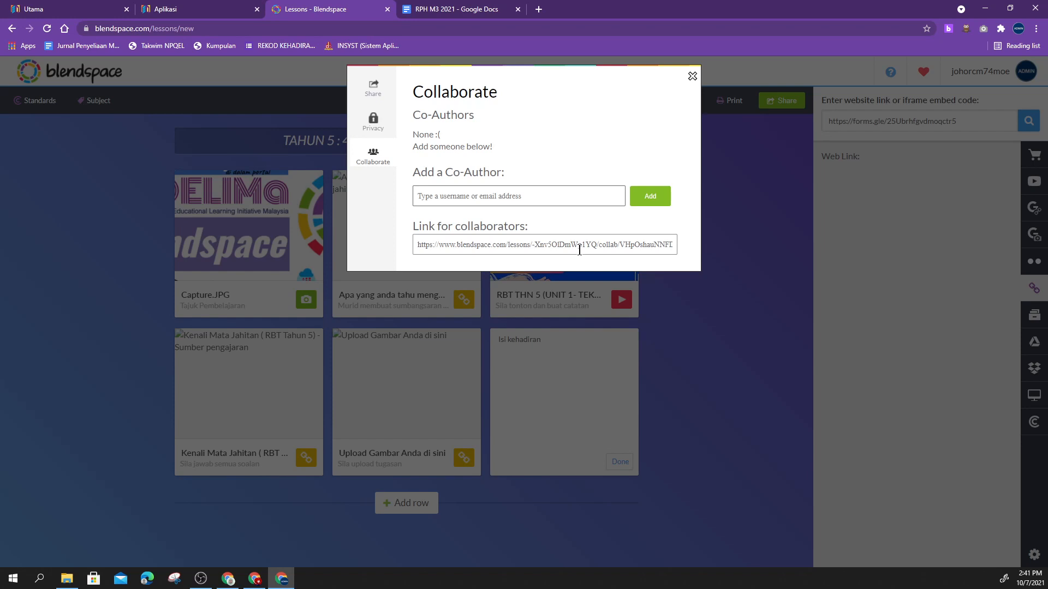
click(373, 88)
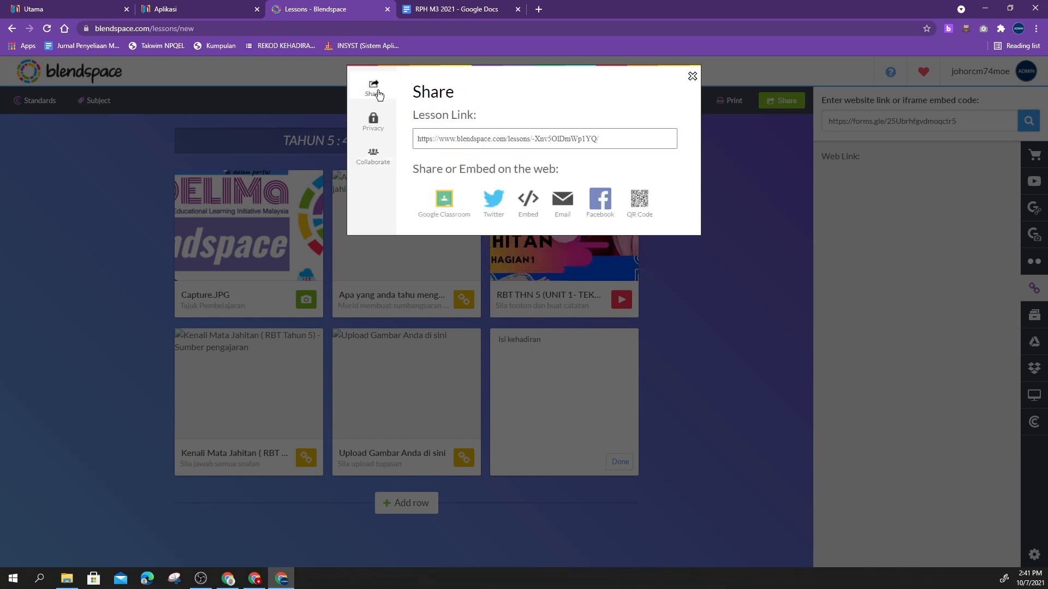
- Start sharing the lesson link to Google Classroom, trying Cikgu Edutech and settling on KELAS GOOGLE CLASSROOM as the class
click(503, 142)
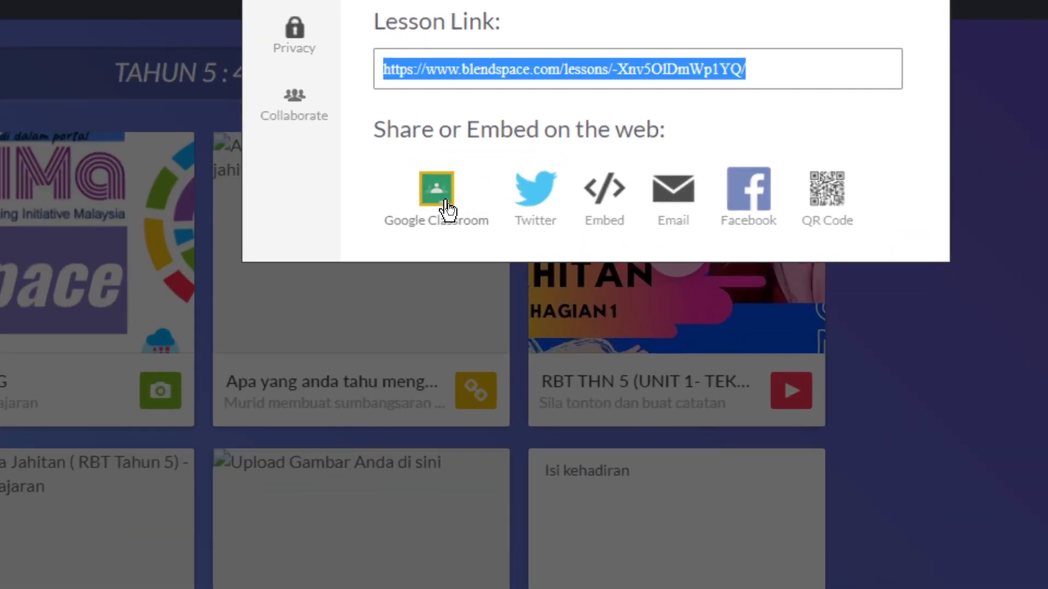
click(447, 210)
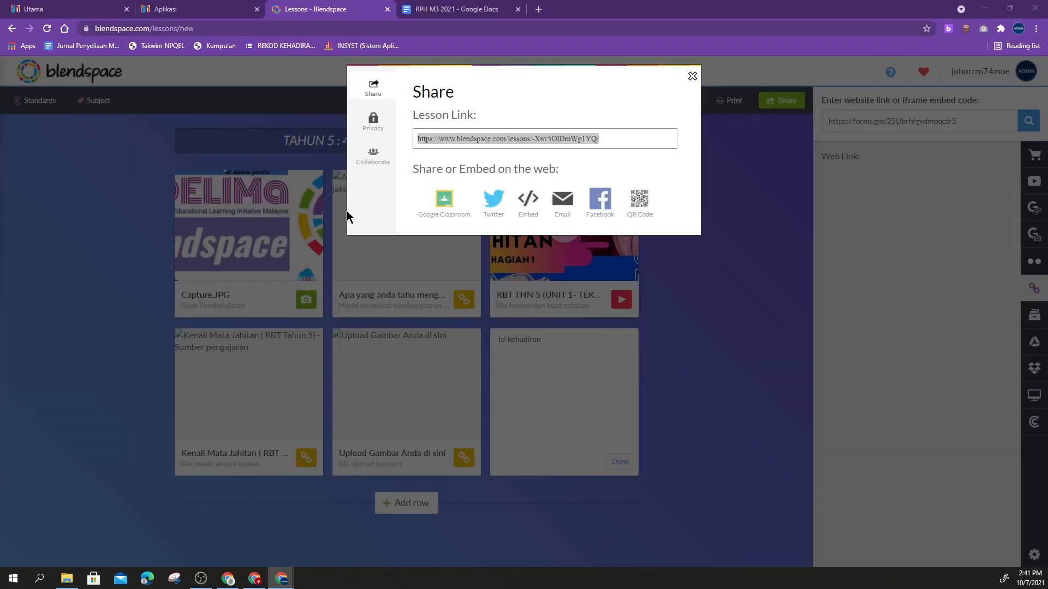
drag(0, 121, 436, 136)
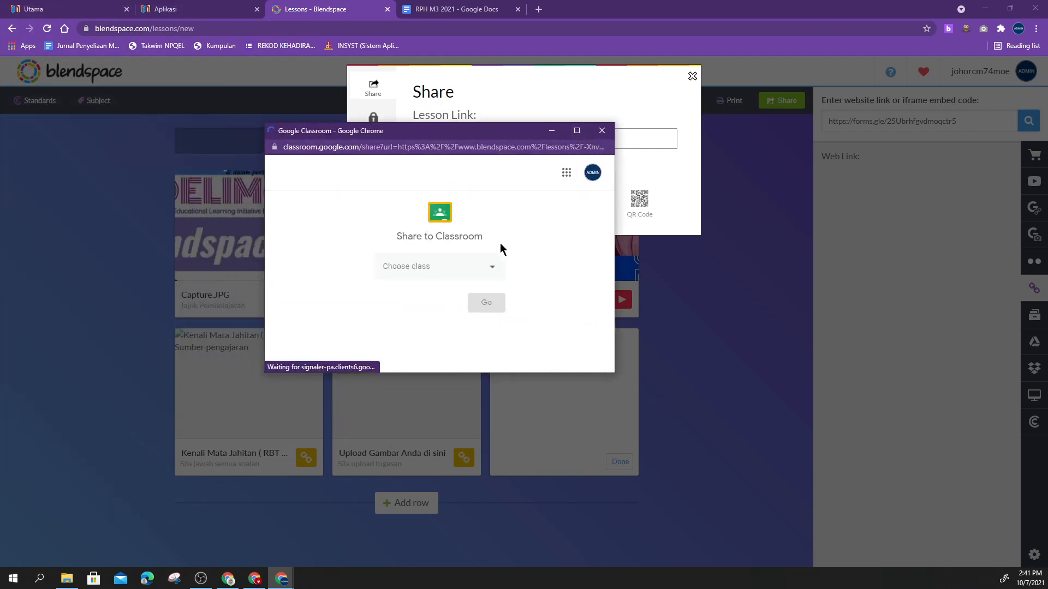
click(488, 267)
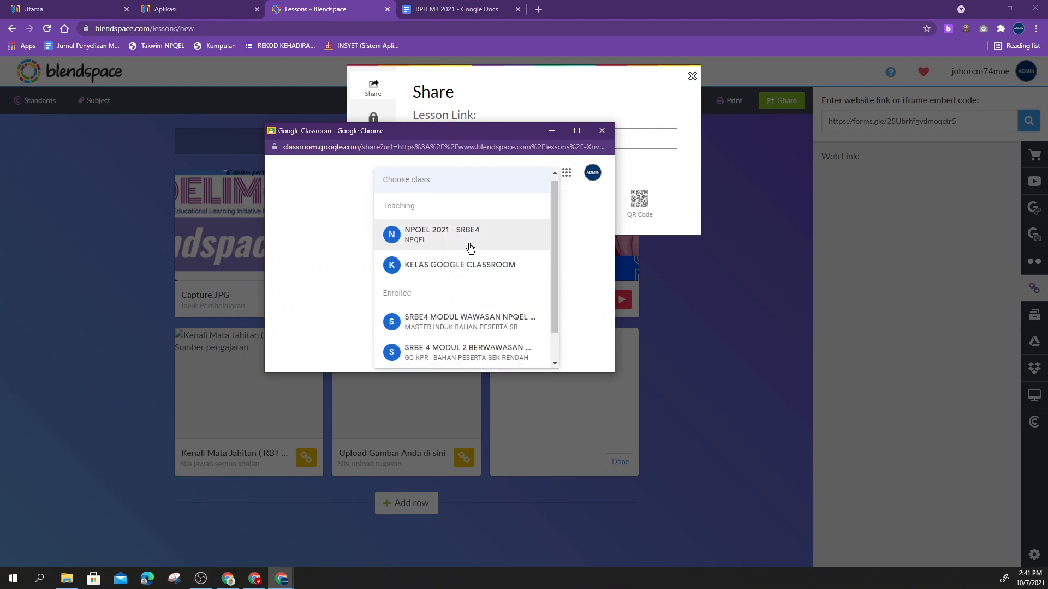
scroll(469, 245, down, 1)
click(441, 350)
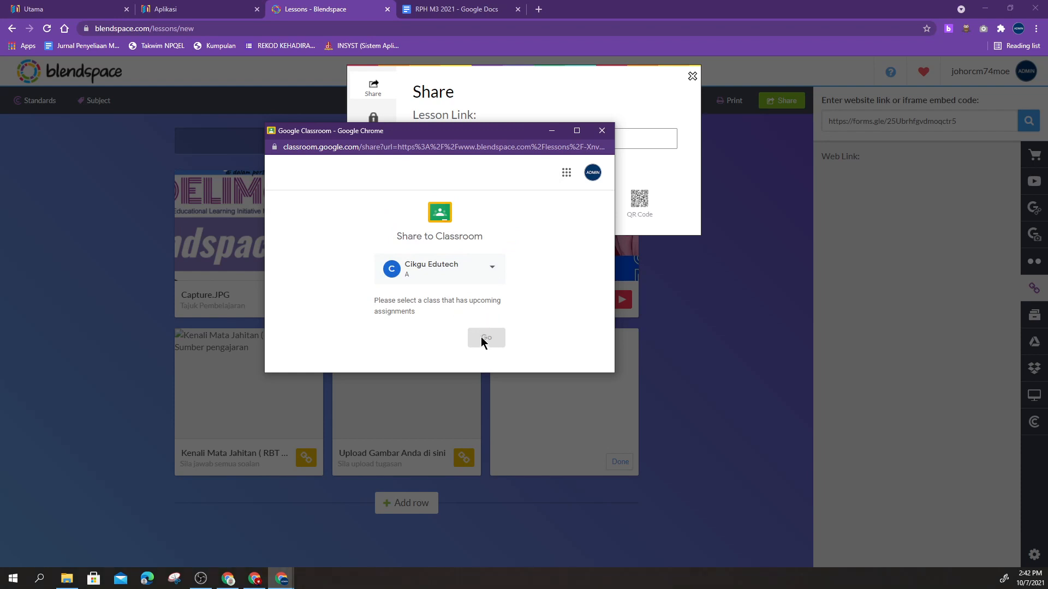
click(440, 270)
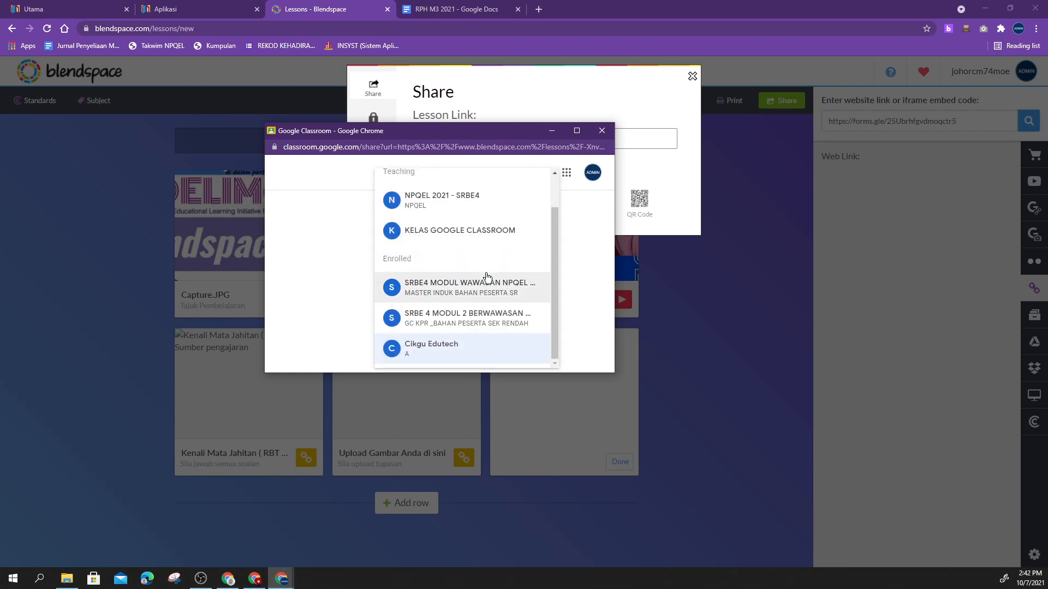
click(432, 232)
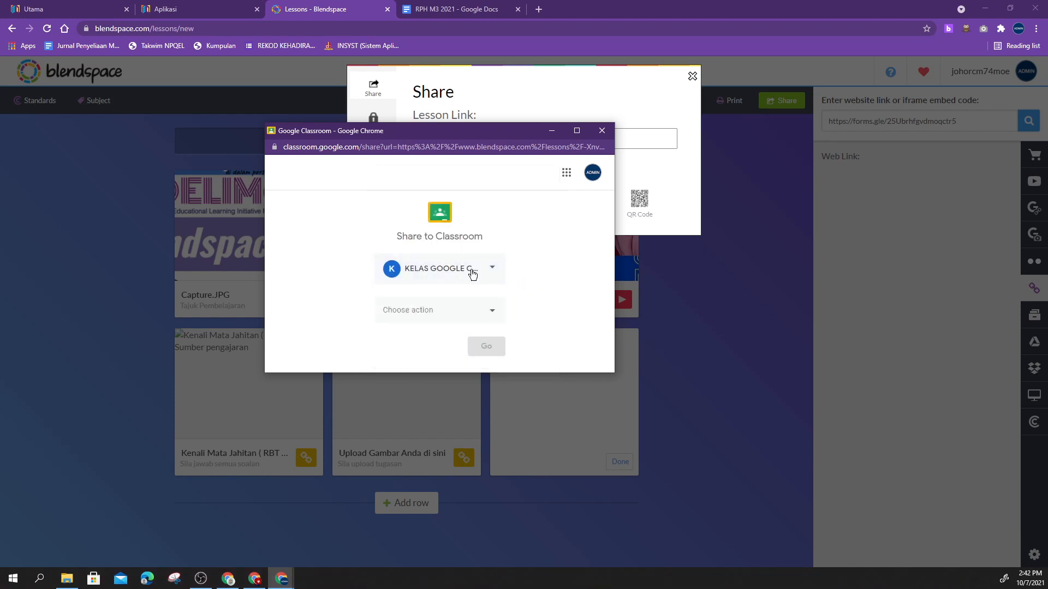
- Check which Google Classroom actions are available for the shared lesson, then close the sharing windows without posting
click(494, 314)
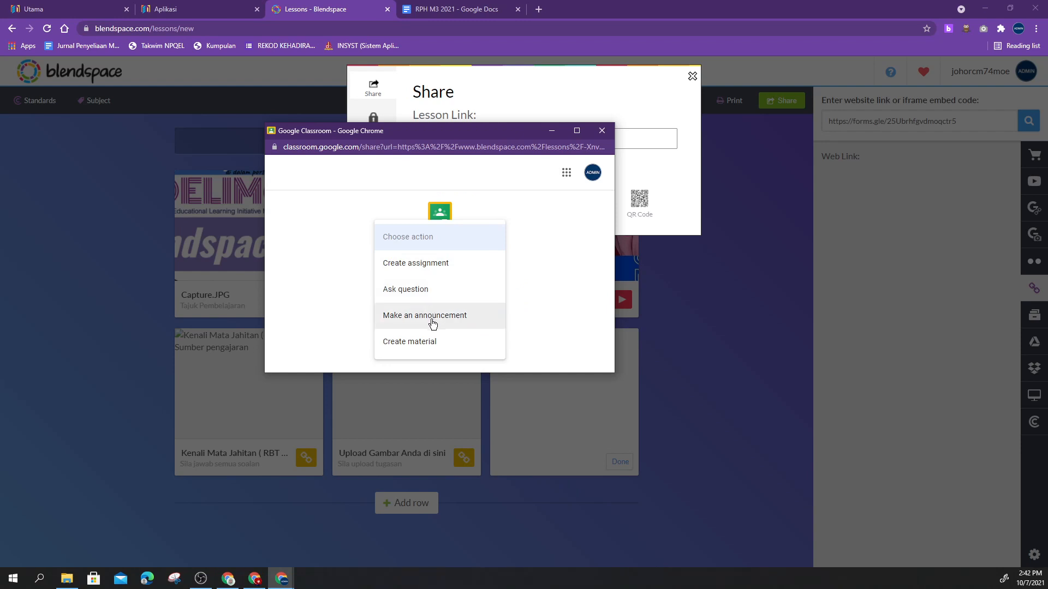
click(533, 297)
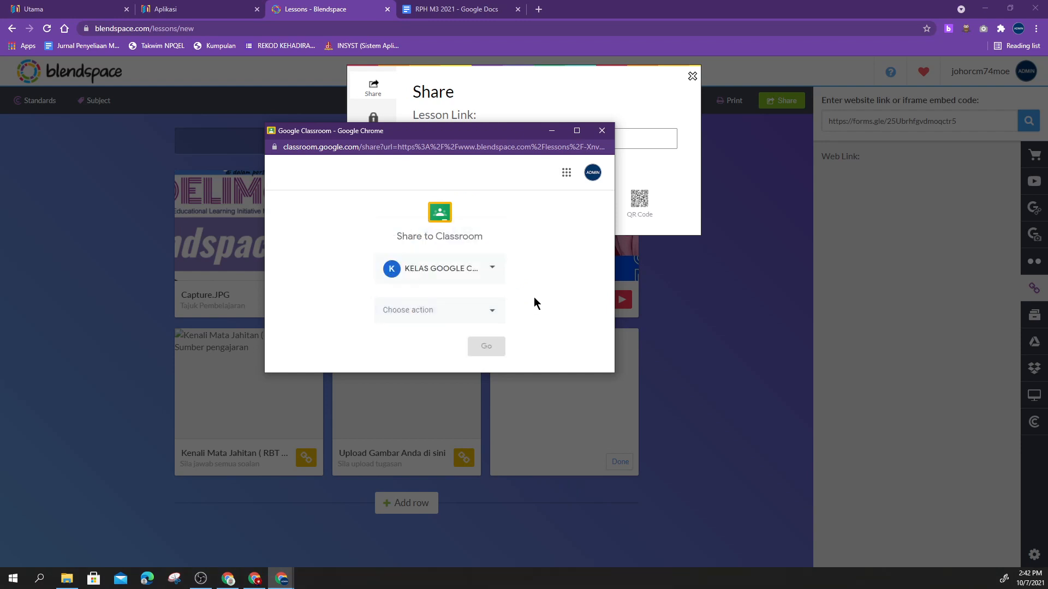
click(603, 135)
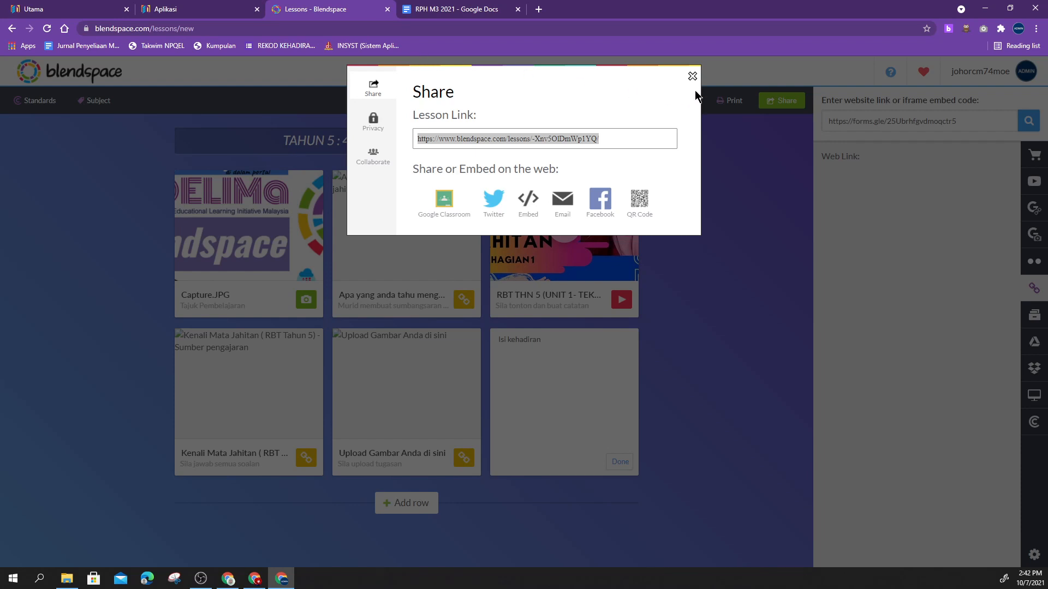
click(692, 76)
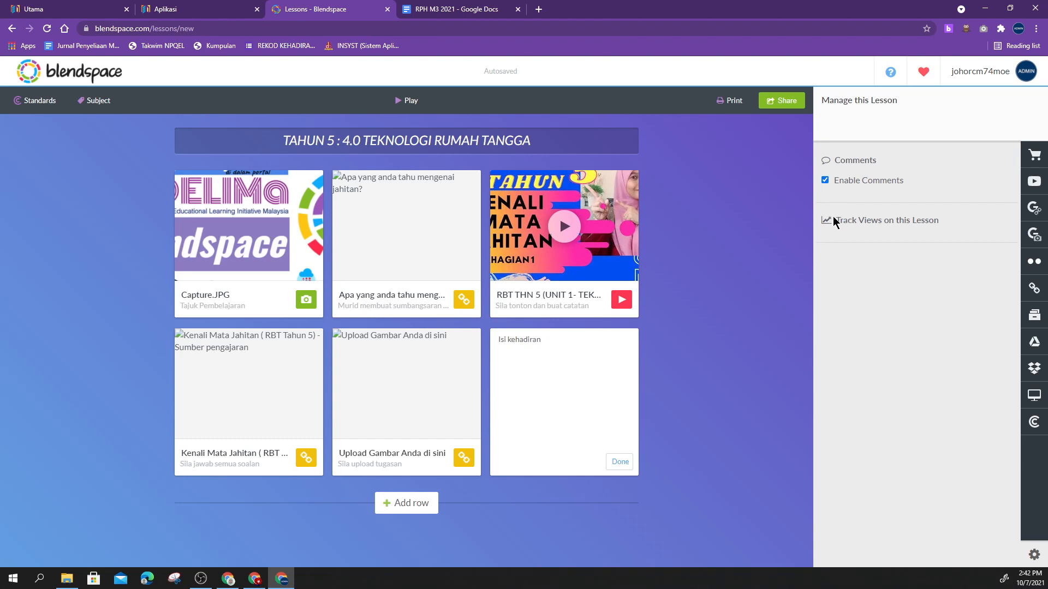
- Return to the lesson dashboard and look over the lesson's management options and the form for joining a class
click(77, 80)
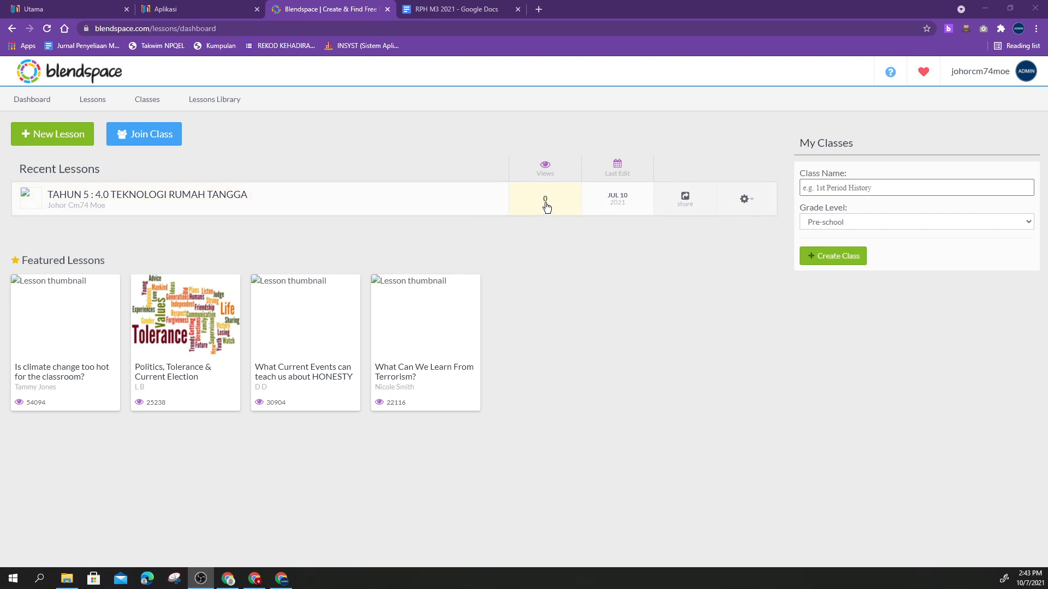
click(687, 203)
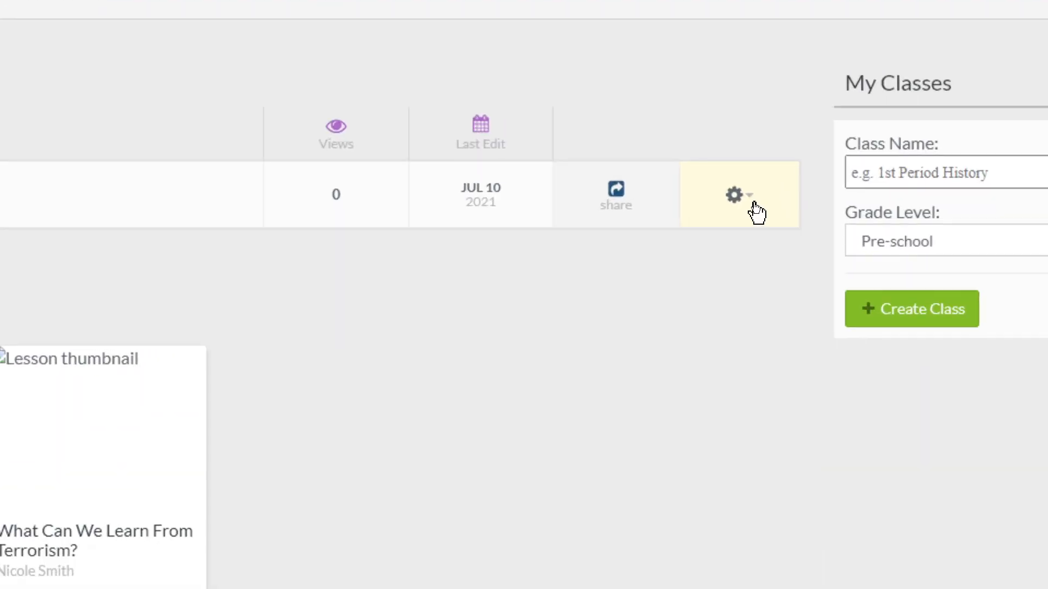
click(754, 206)
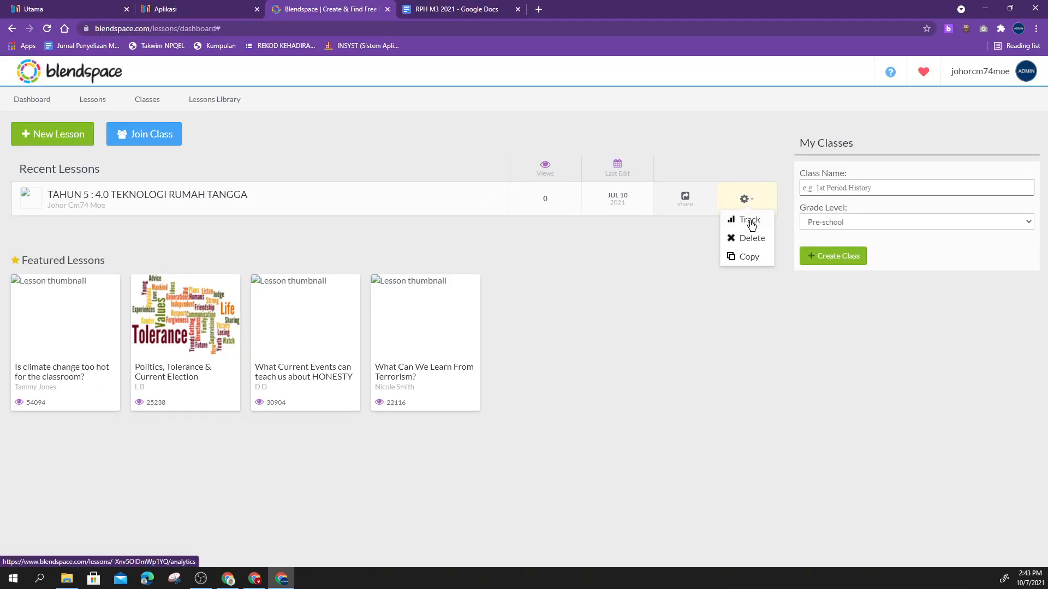
click(732, 293)
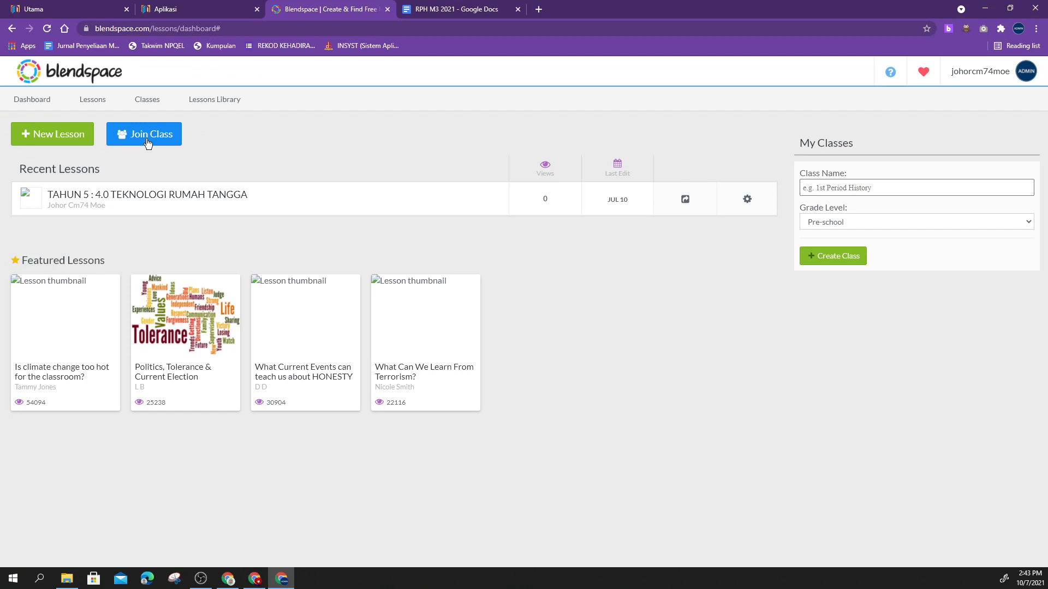
click(147, 143)
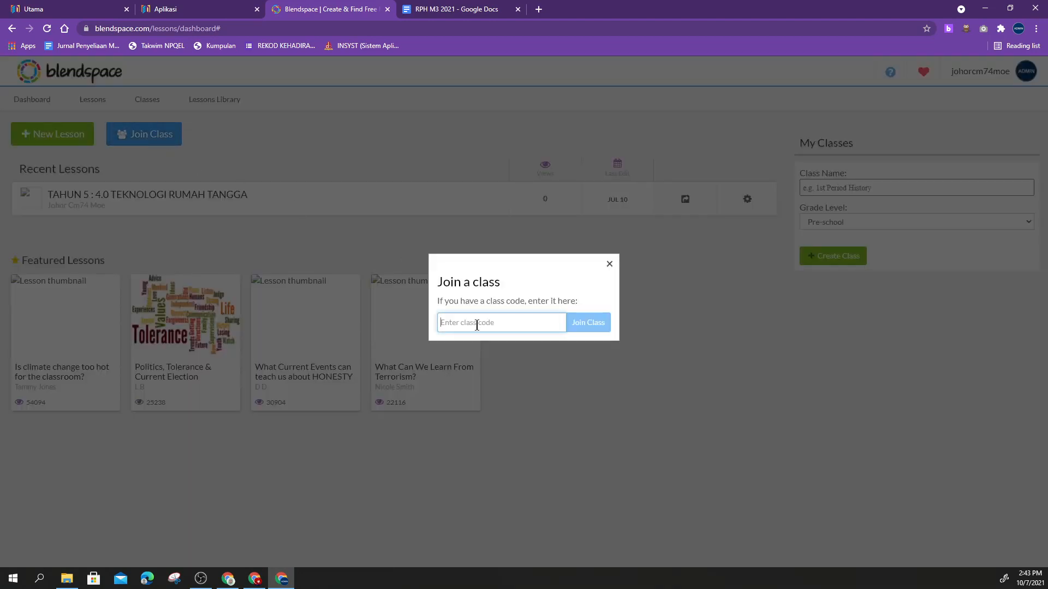
click(610, 264)
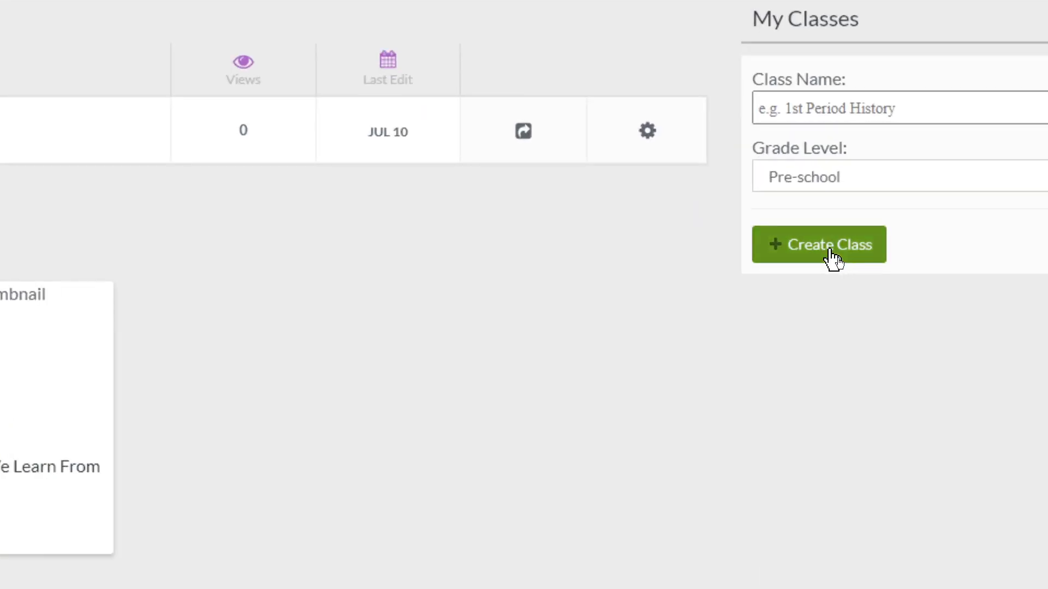
- Create a new class named 5 Dinamik with the grade level 5th Grade
click(830, 245)
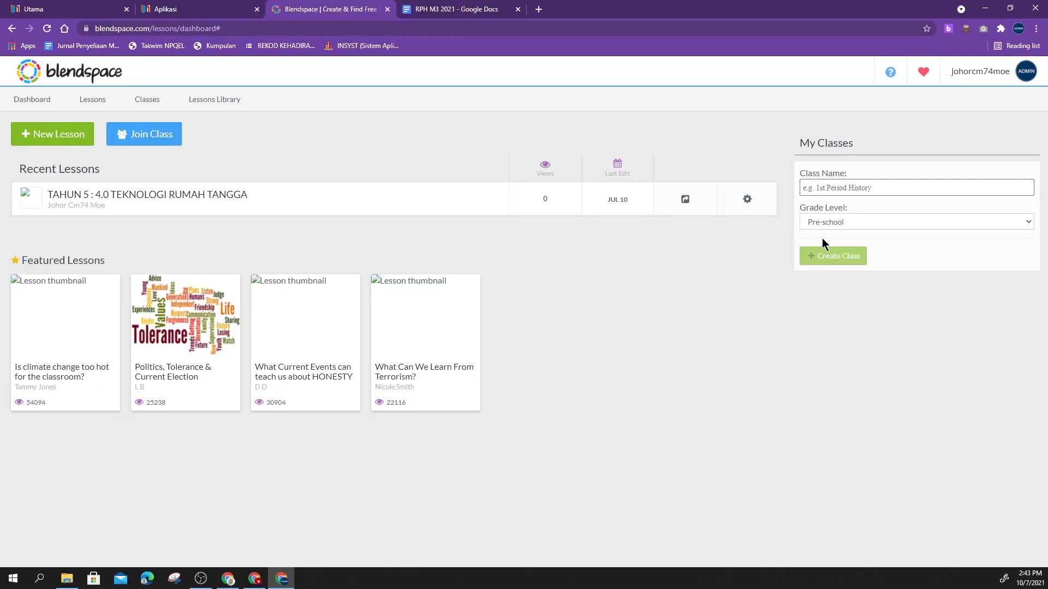
click(829, 188)
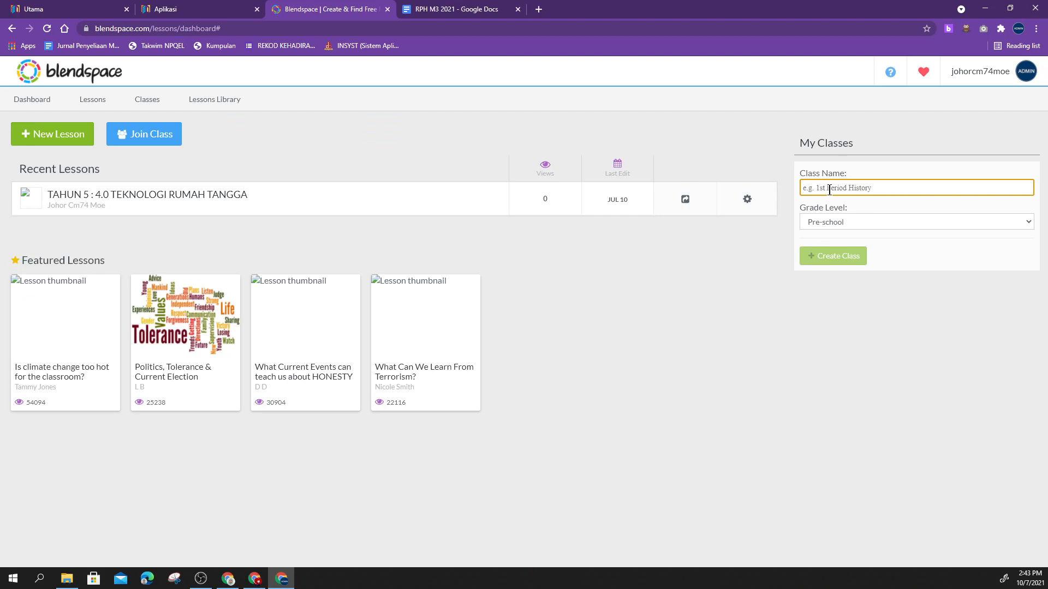
text(5 Dimai)
key(BackSpace)
key(BackSpace)
text(namik)
click(837, 223)
click(836, 348)
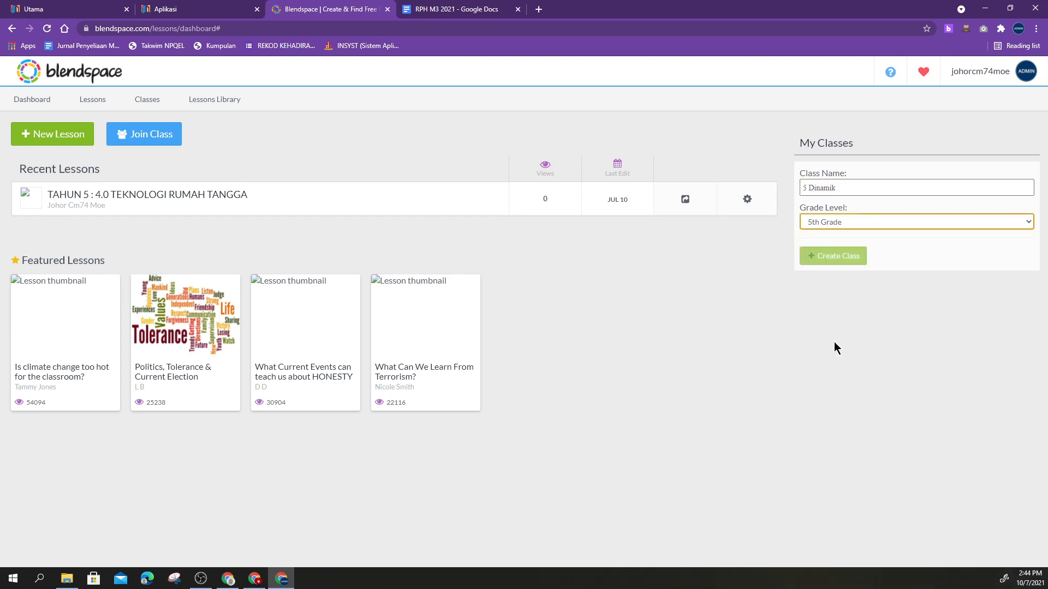
click(830, 256)
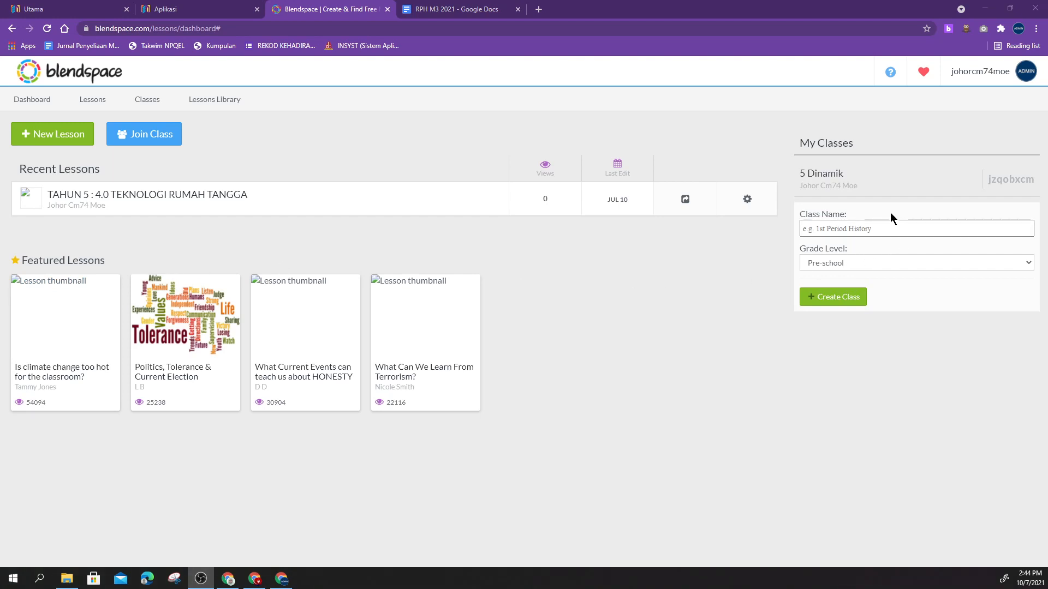
- Point out the class code of 5 Dinamik and view where students enter it to join the class
drag(988, 180, 1003, 181)
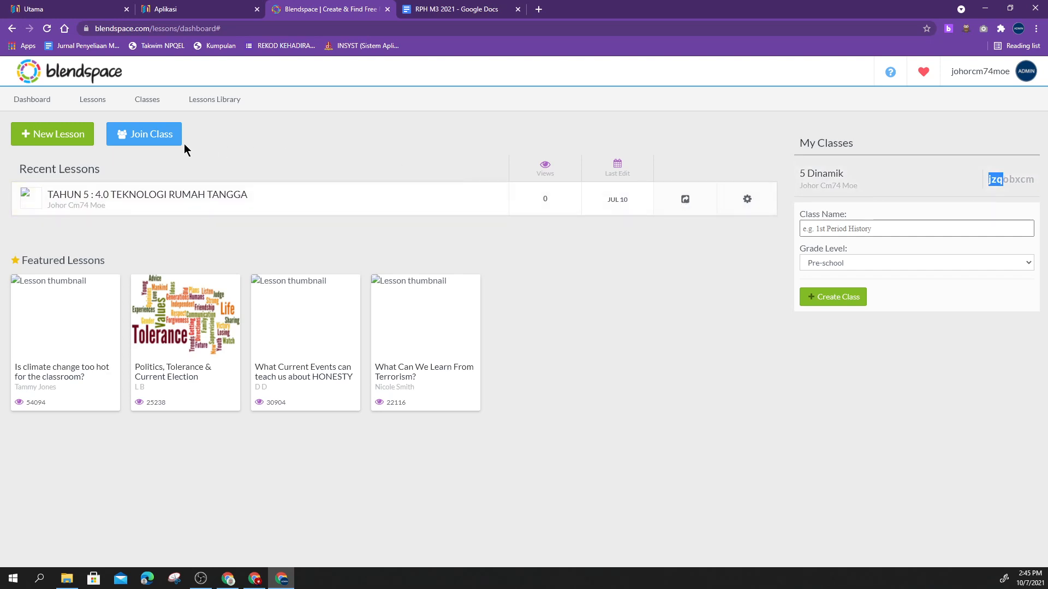
click(154, 143)
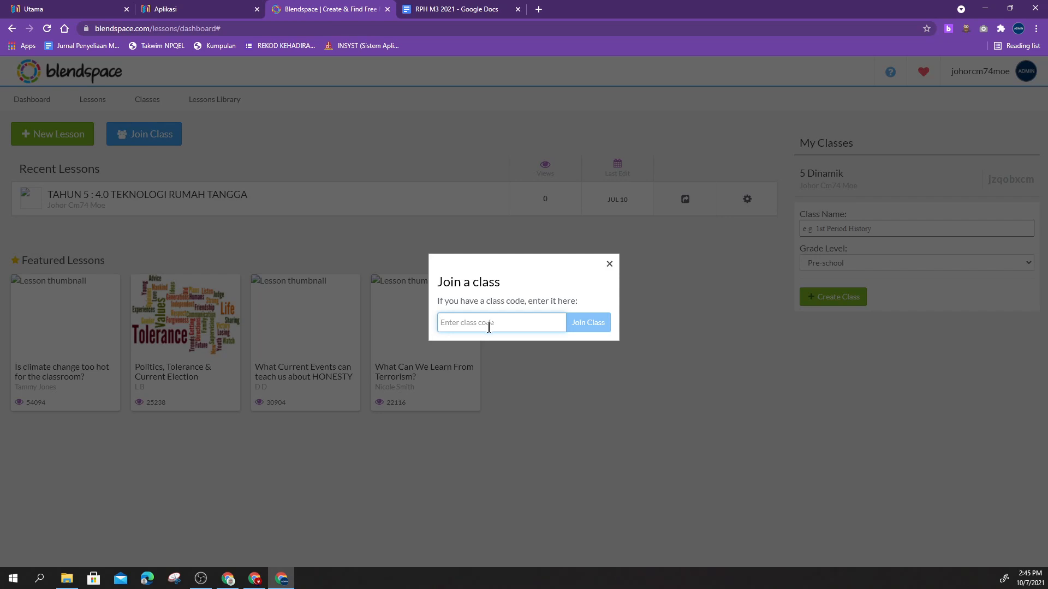
click(609, 264)
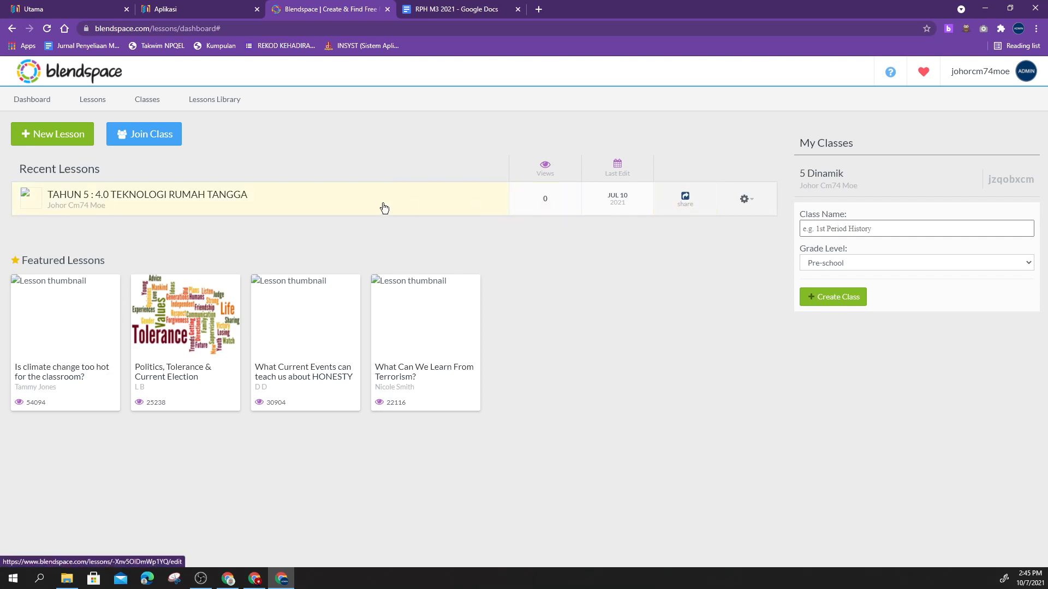
- Open the lesson TAHUN 5 : 4.0 TEKNOLOGI RUMAH TANGGA for editing and load the Kelas Utama Google Meet room in a new tab
click(281, 202)
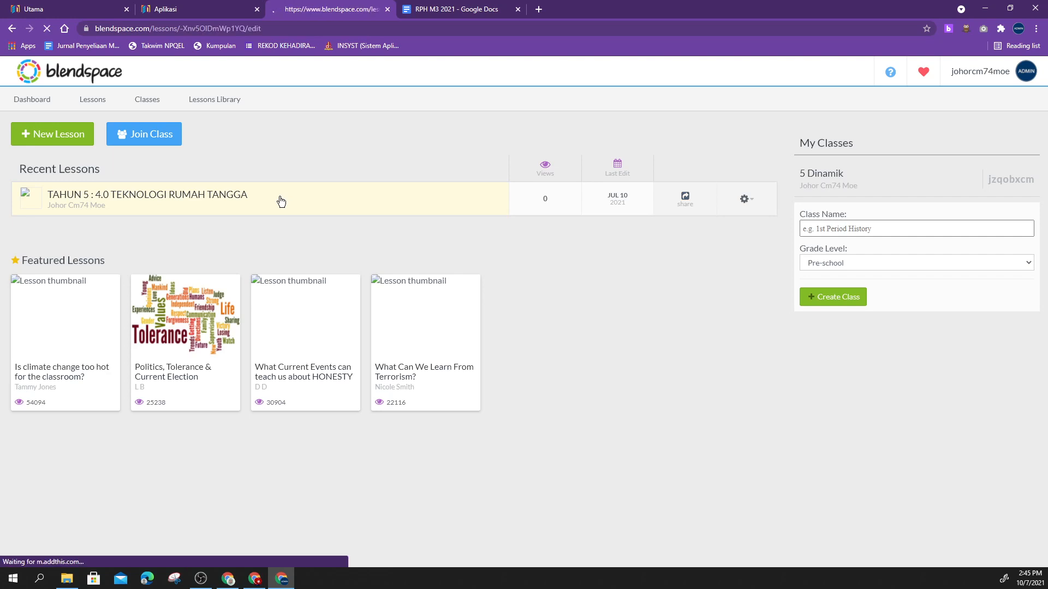
click(442, 10)
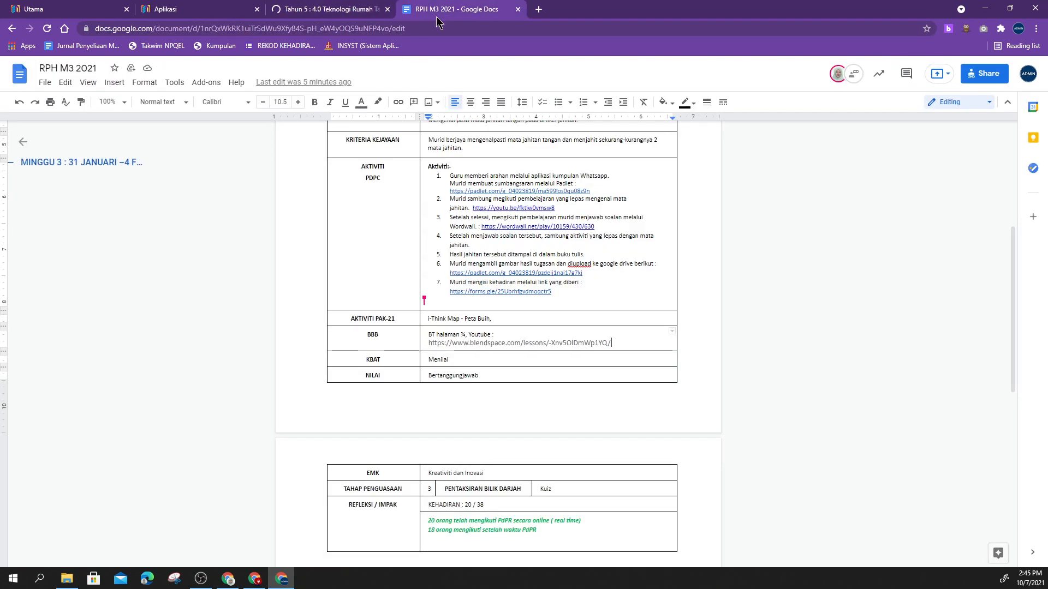
click(429, 31)
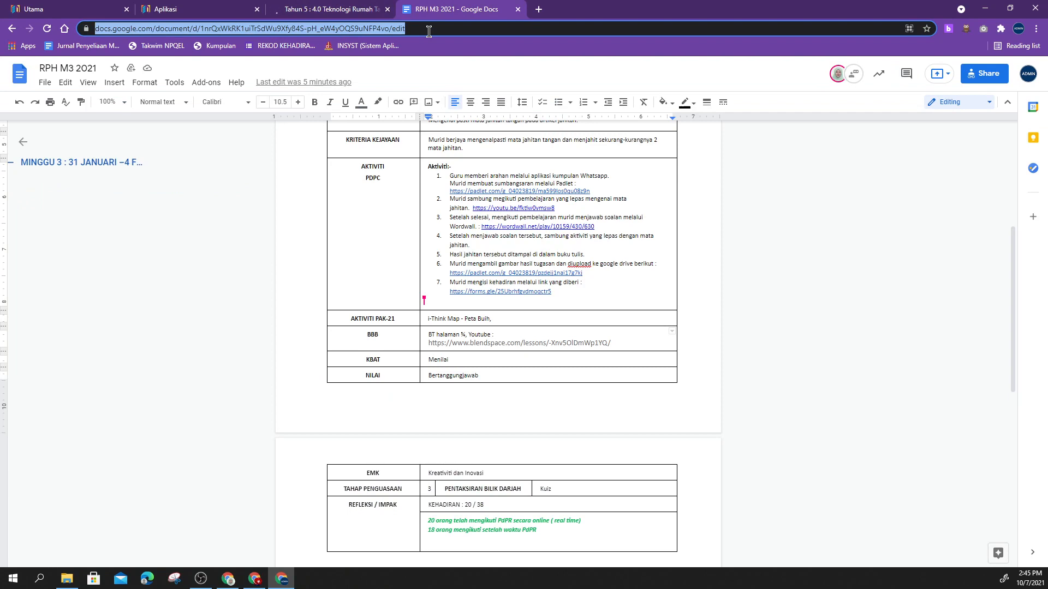
text(h)
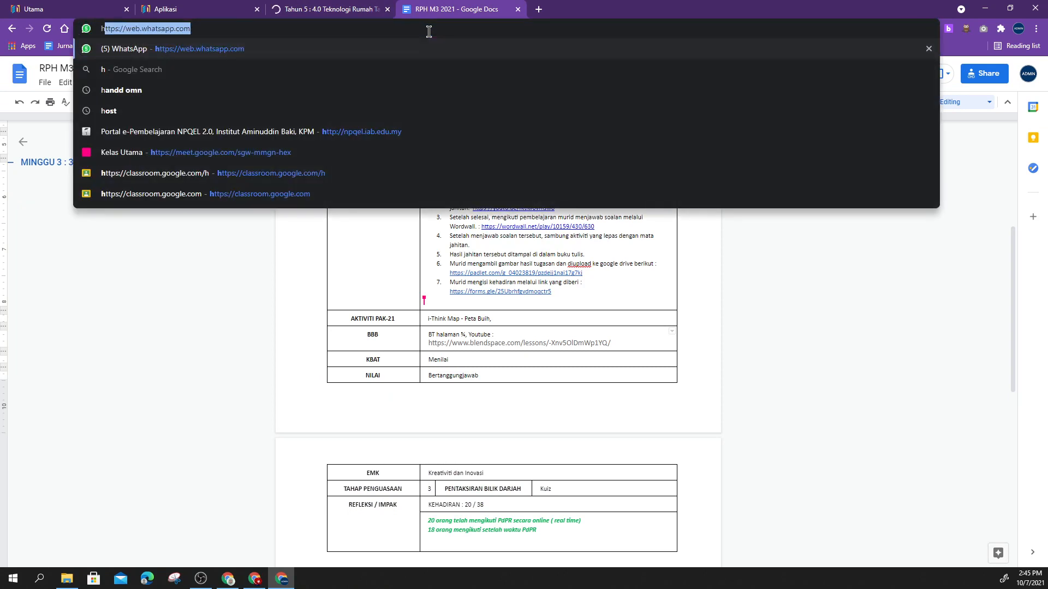
click(539, 9)
text(he)
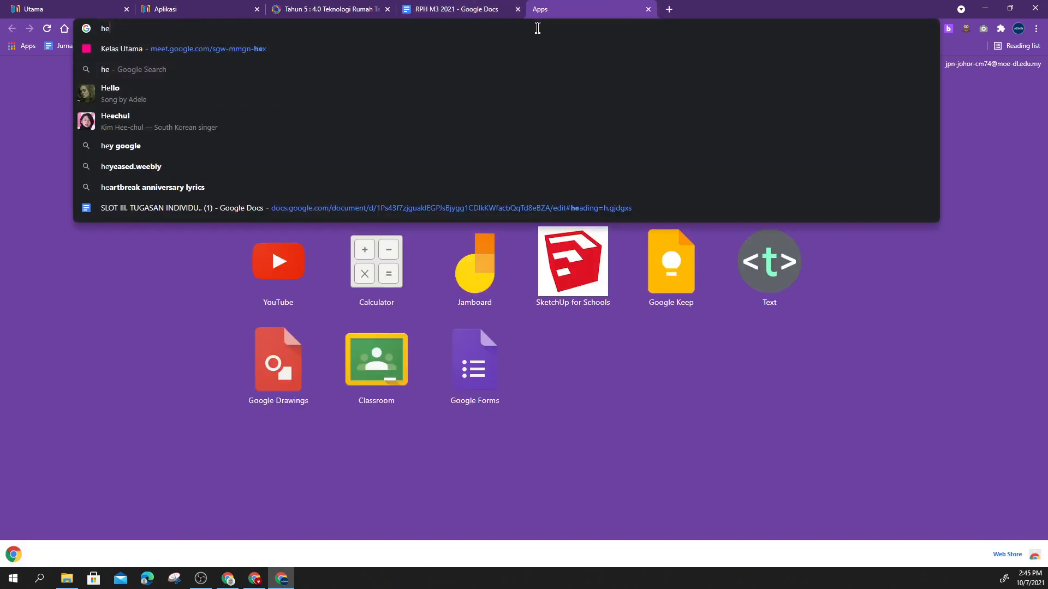
click(281, 184)
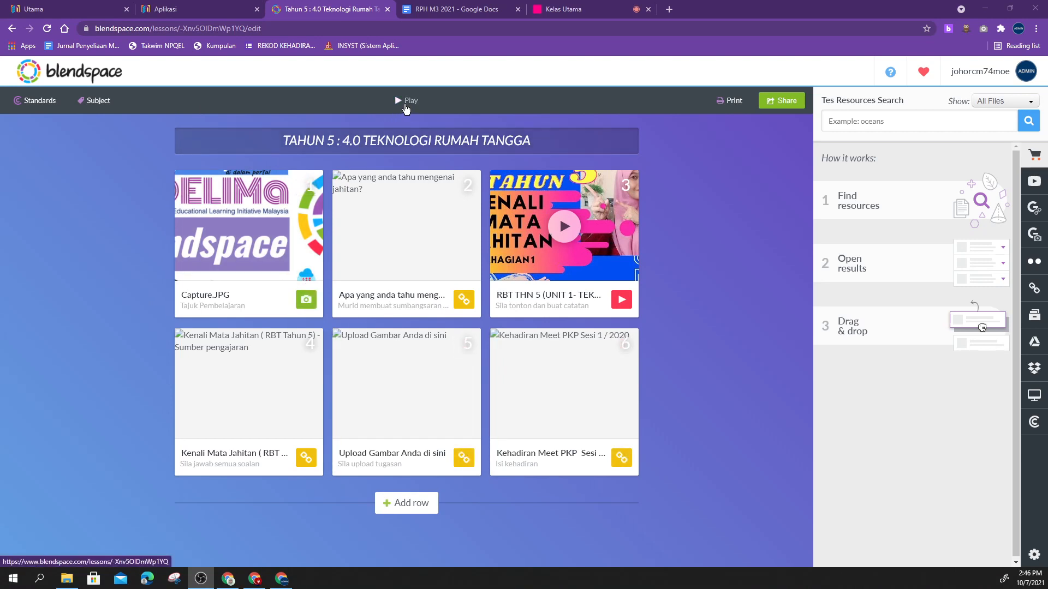
- Play the lesson, advance through its resources to the fourth one, and start the Wordwall quiz Kenali Mata Jahitan ( RBT Tahun 5)
click(406, 107)
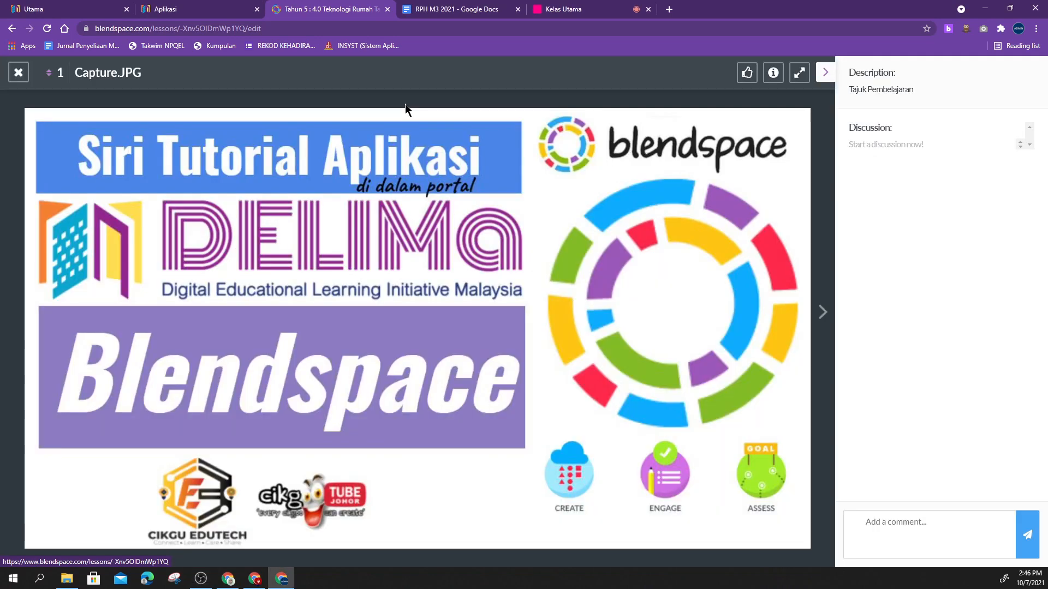
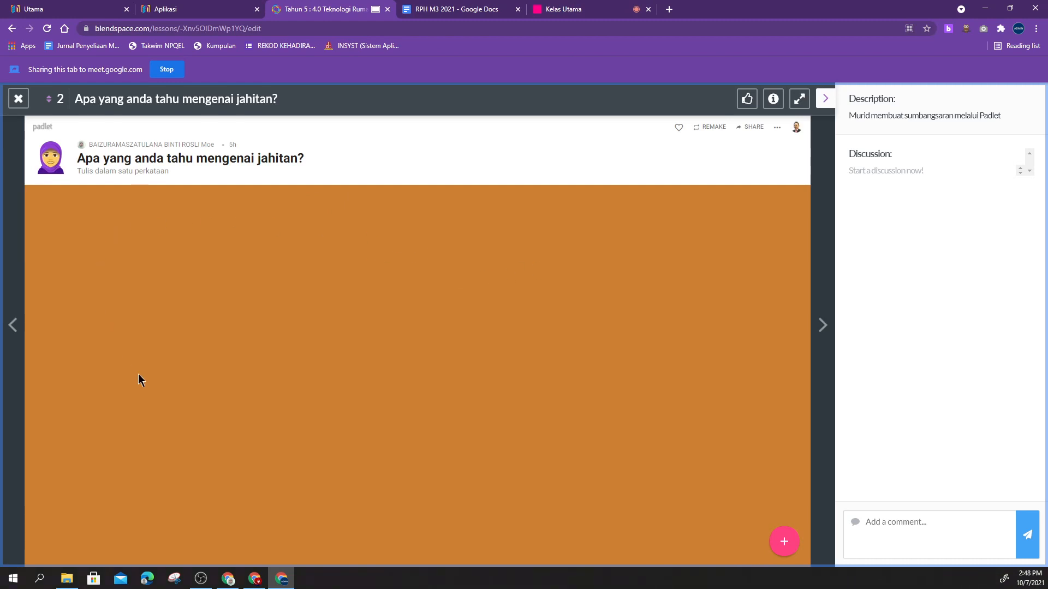
click(823, 326)
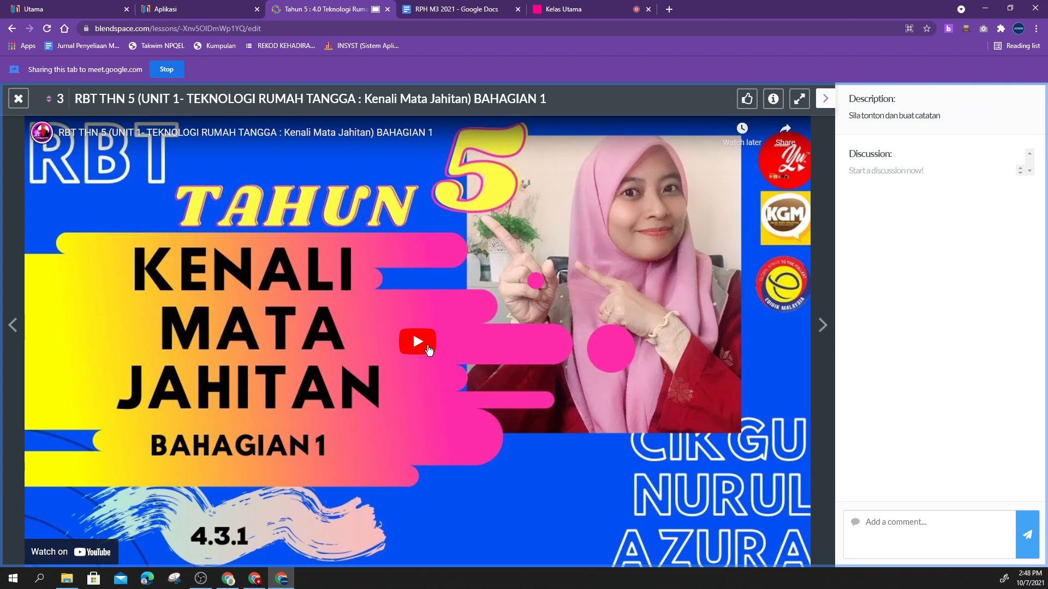
click(823, 326)
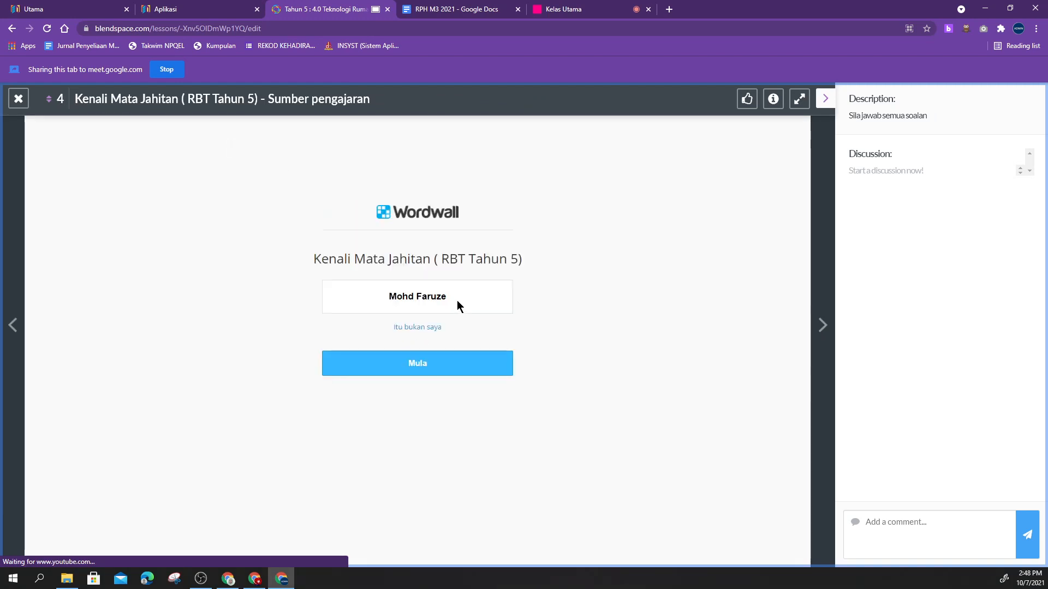
click(417, 368)
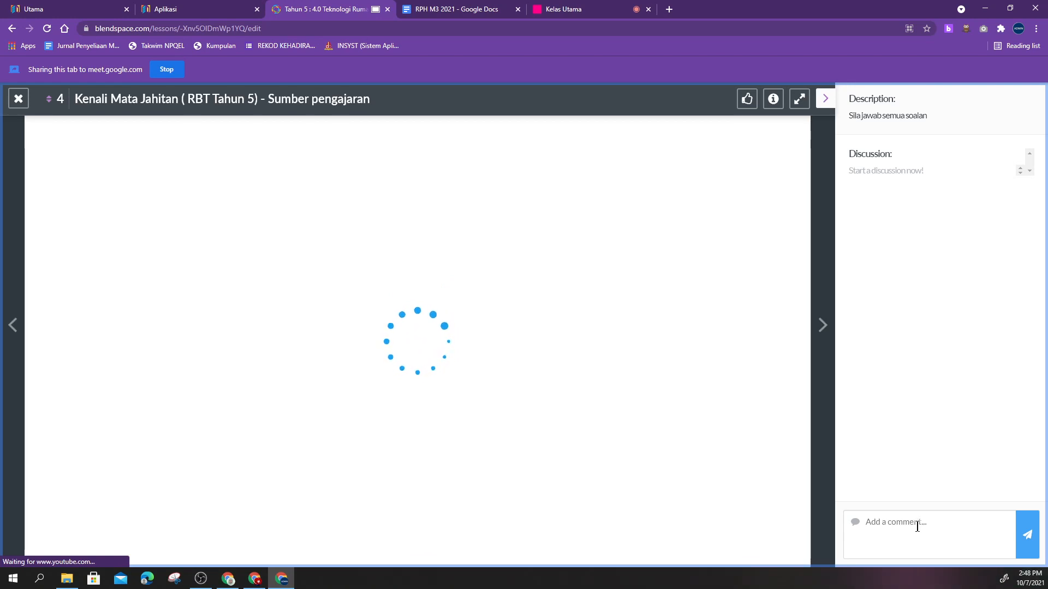
- Advance the playing lesson to its fifth resource, then end the presentation by exiting playback and closing the Kelas Utama meeting
click(822, 325)
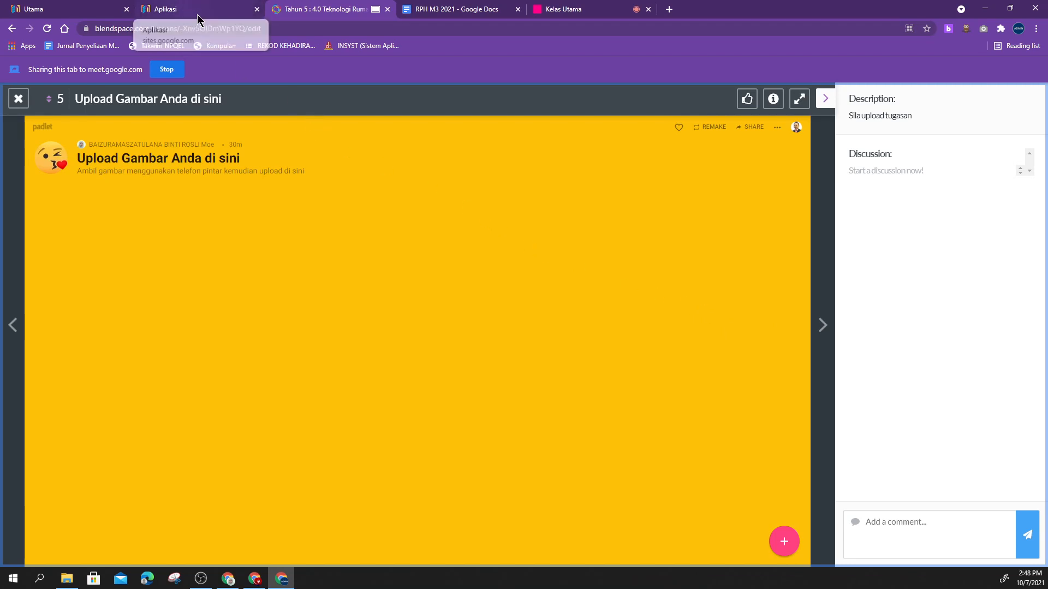
click(461, 11)
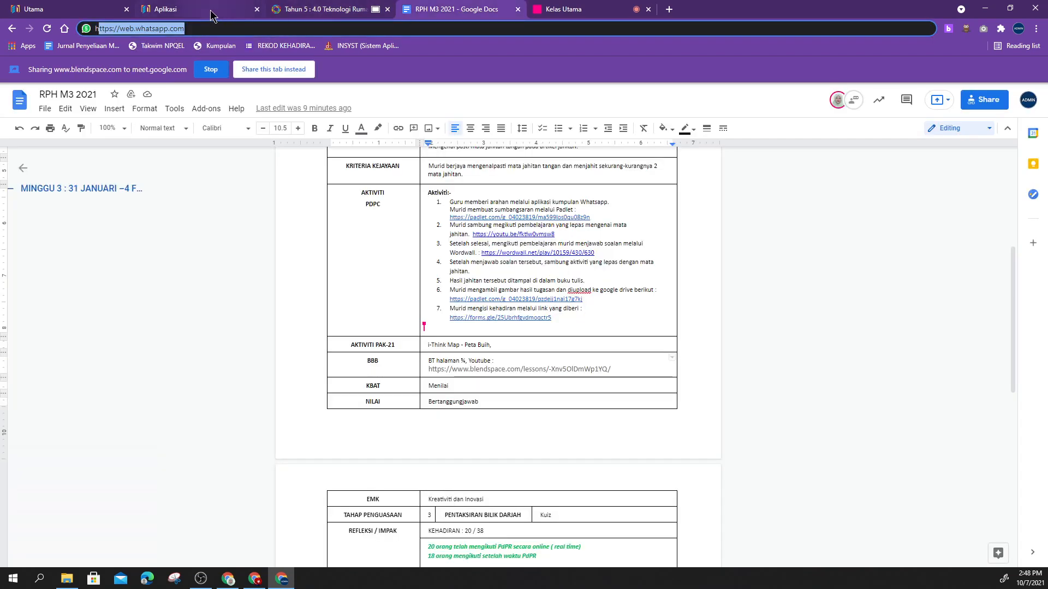
click(326, 10)
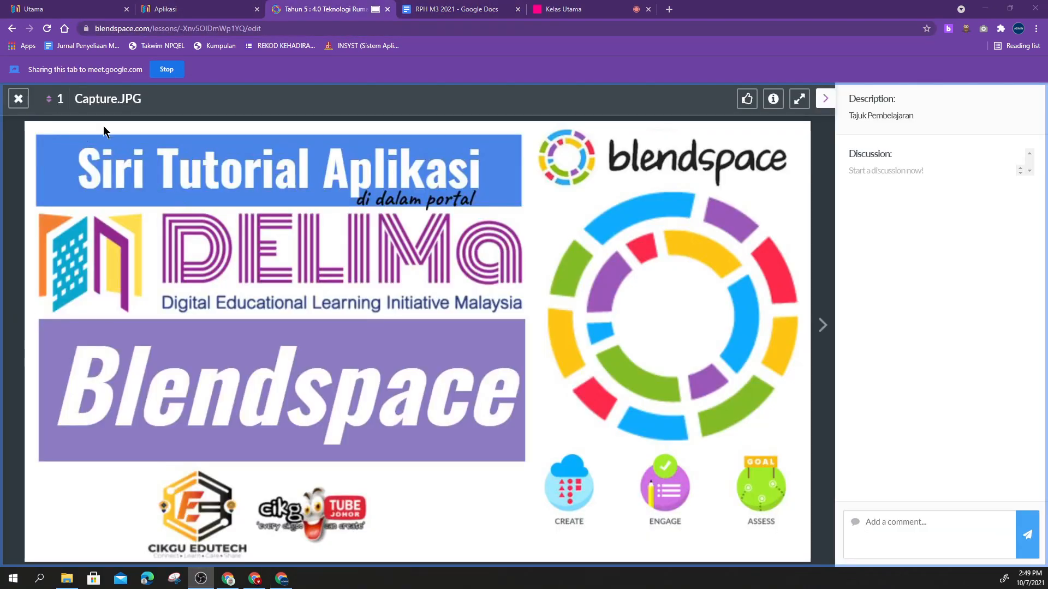
click(18, 99)
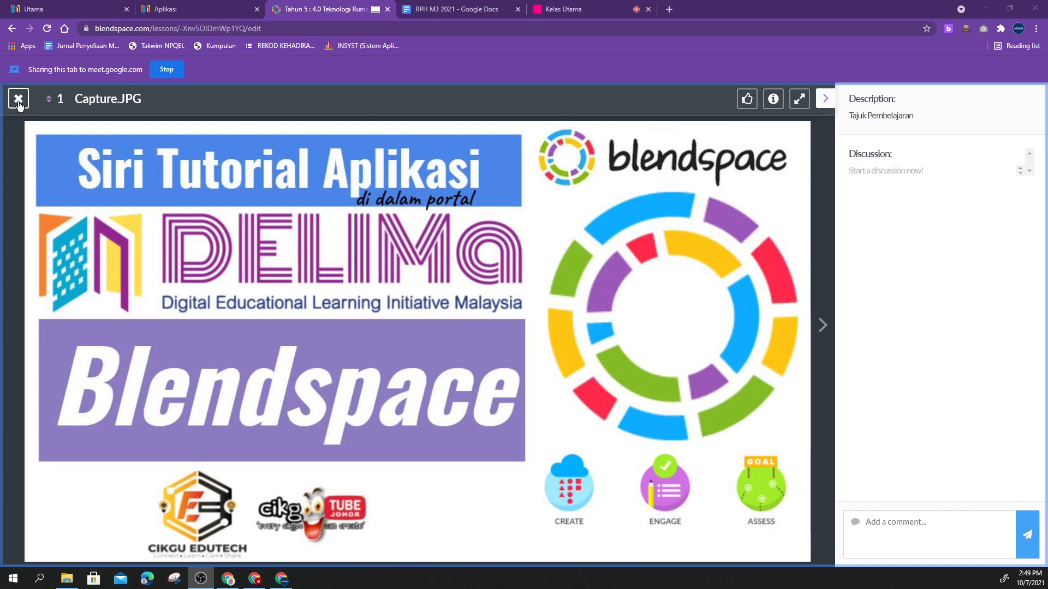
click(648, 9)
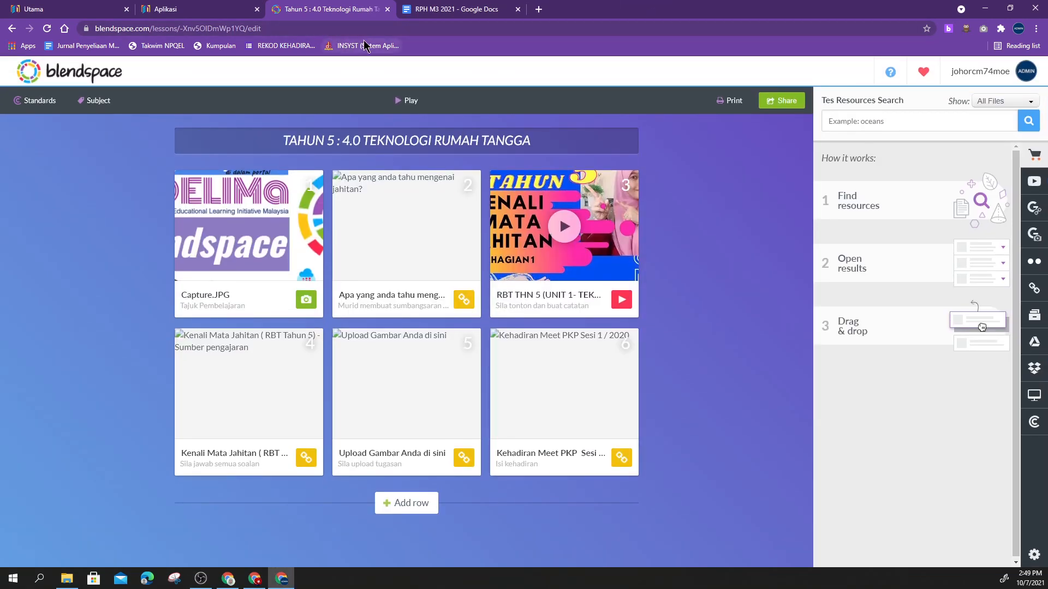
- Compare the lesson's web address, without the /edit ending, with the Blendspace link in the BBB row of RPH M3 2021
drag(245, 28, 86, 28)
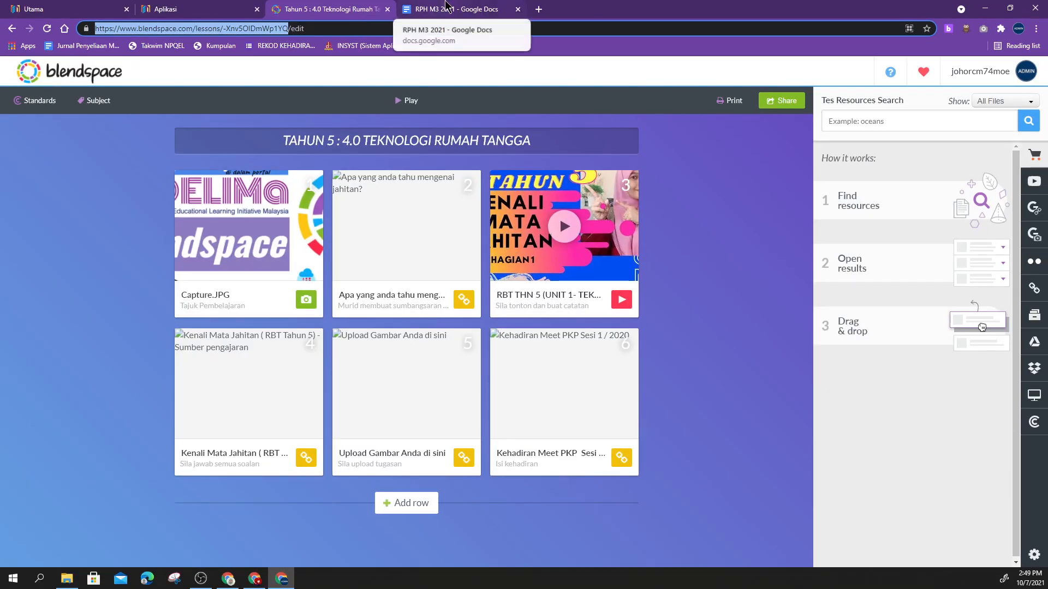
click(445, 7)
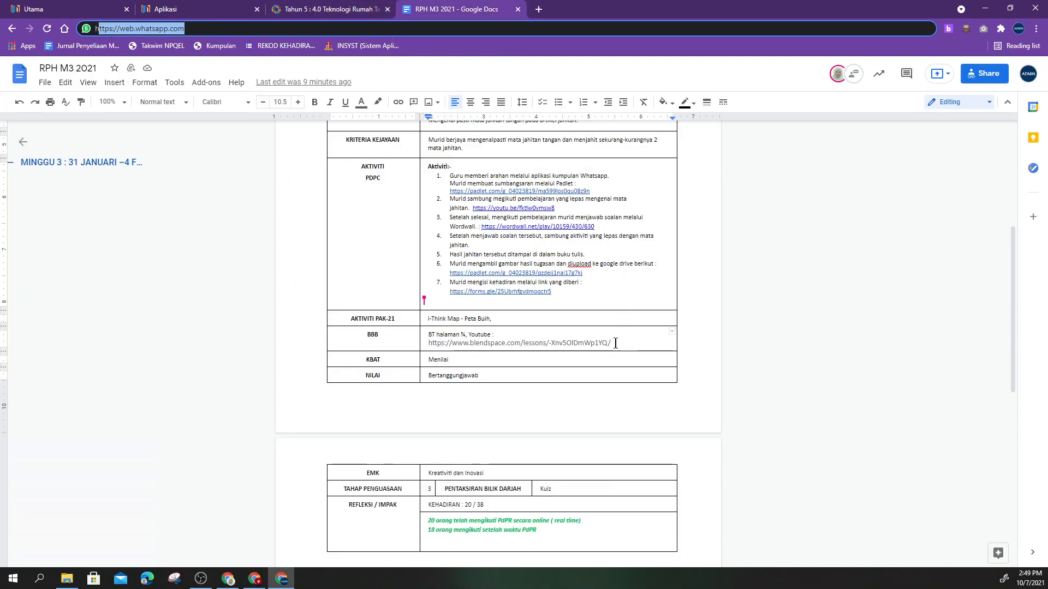
drag(611, 342, 429, 341)
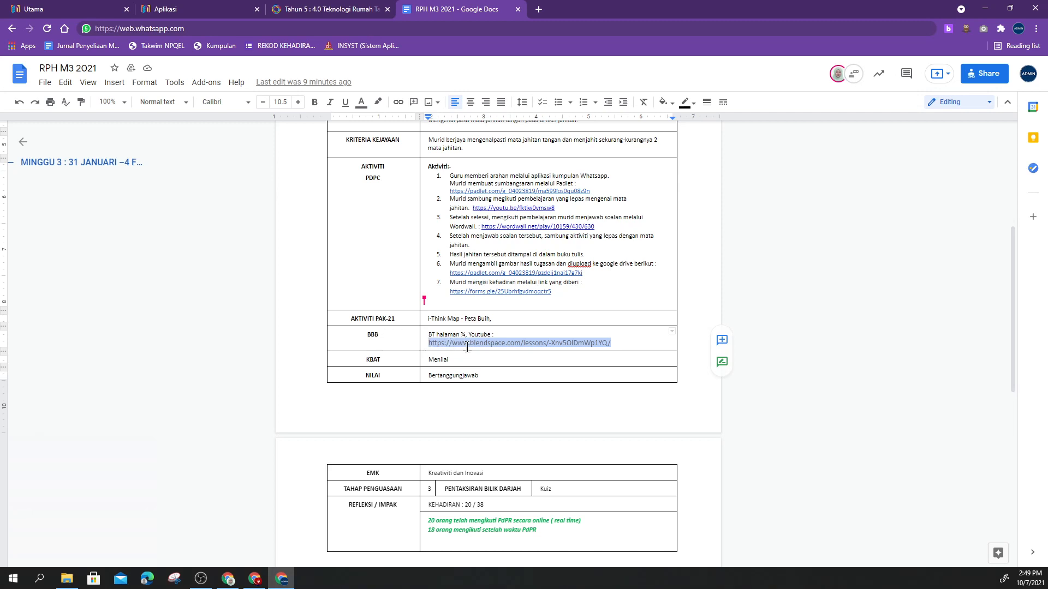
click(616, 346)
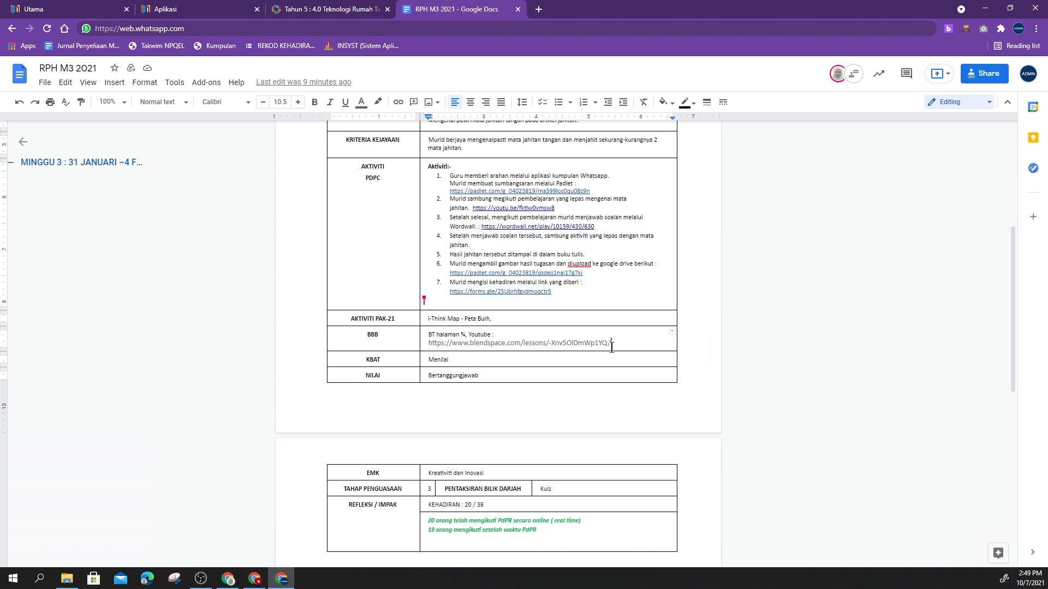
click(323, 11)
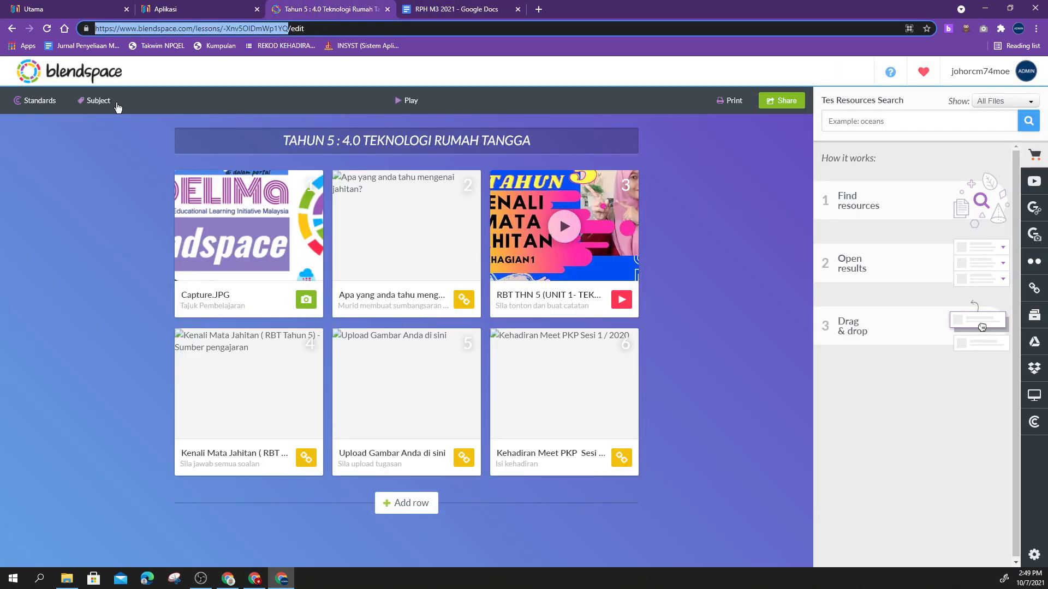
- Search the Lessons Library for "tmk tahun 6" and look through the lessons found
click(46, 75)
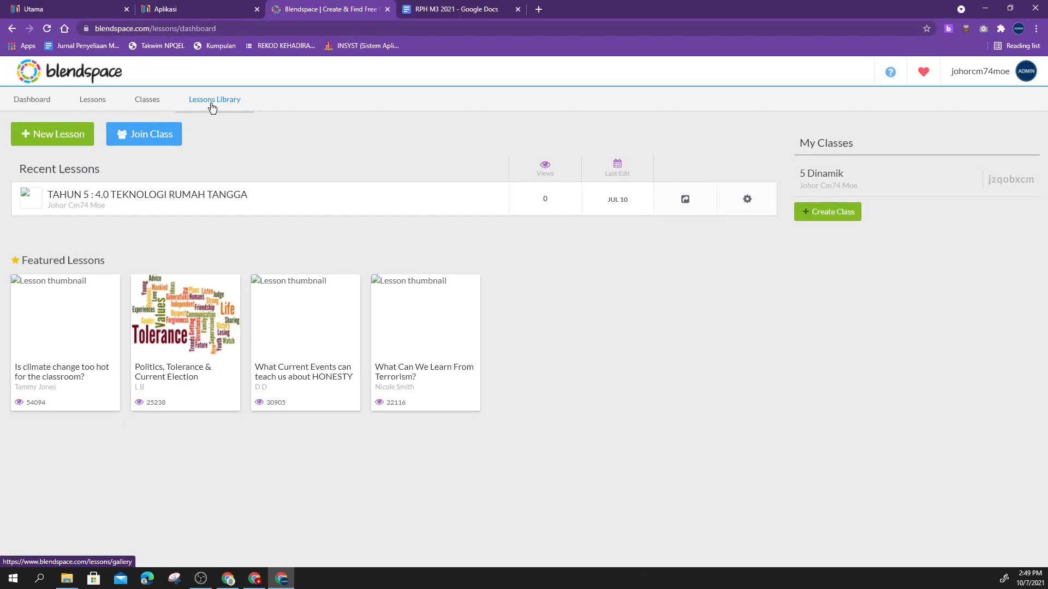
click(242, 112)
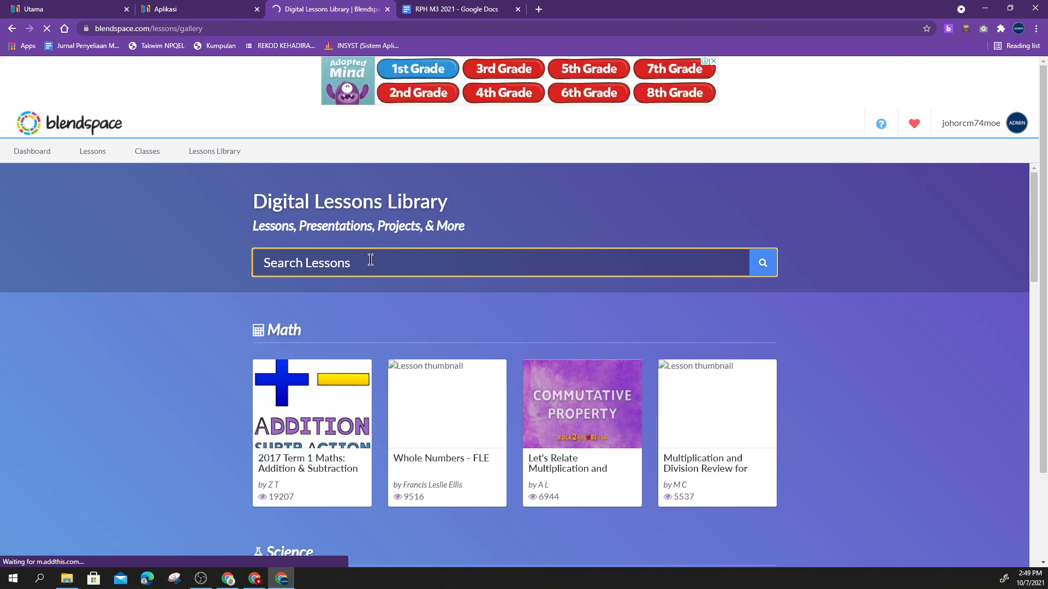
text(tmk )
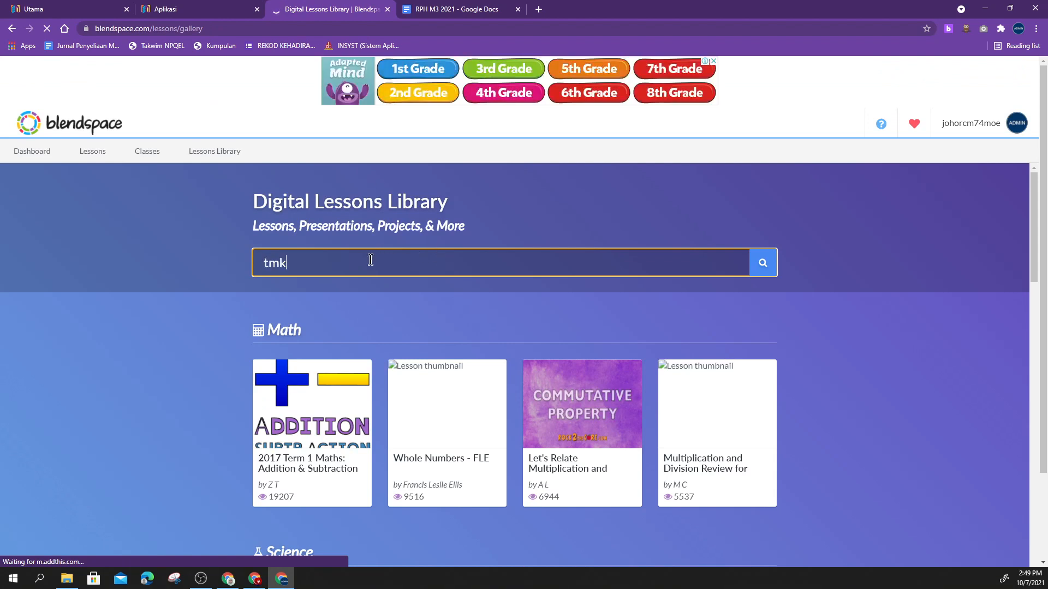
text(tahun 6)
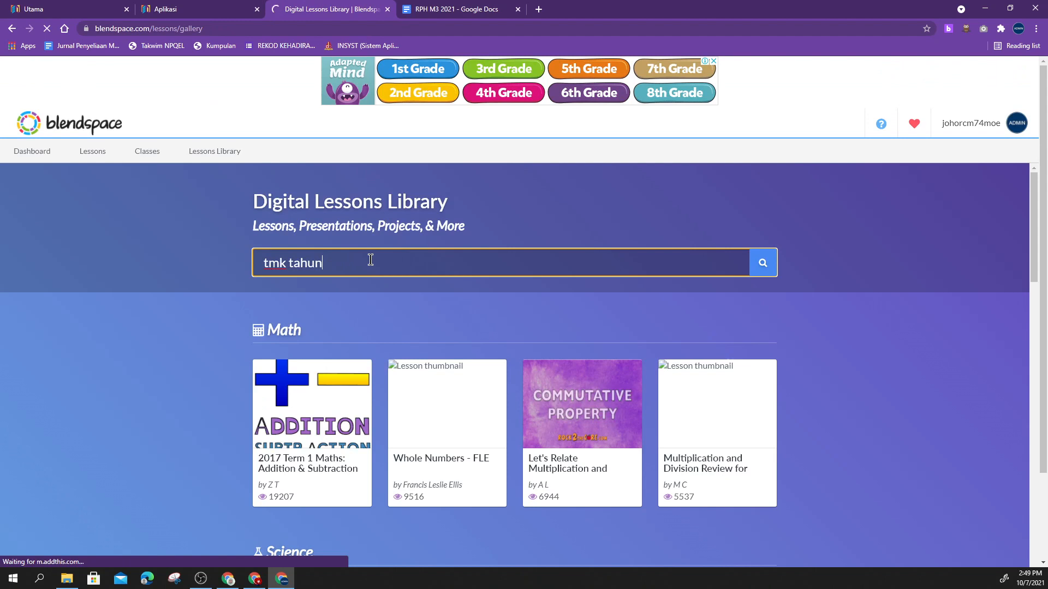
click(760, 265)
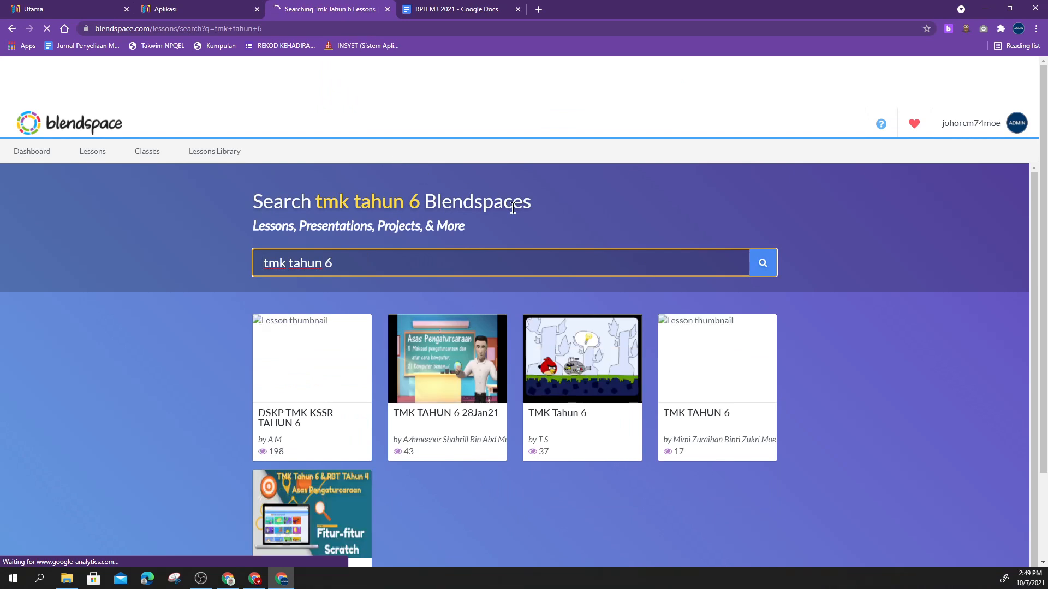
scroll(461, 304, down, 2)
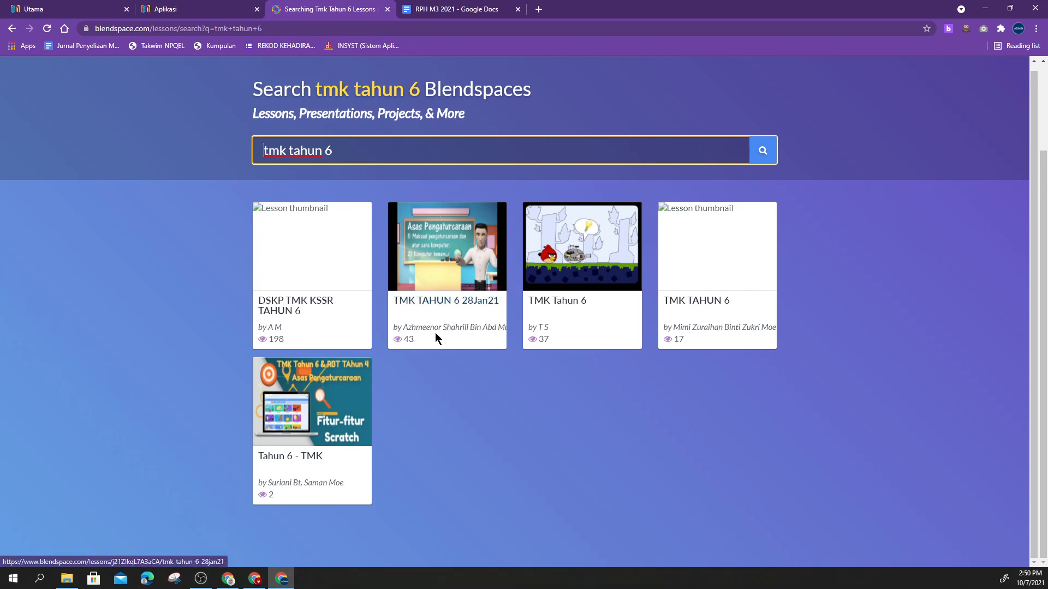
- Open the lesson TMK TAHUN 6 28Jan21, mark it as liked and make an editable copy of it
drag(403, 328, 509, 331)
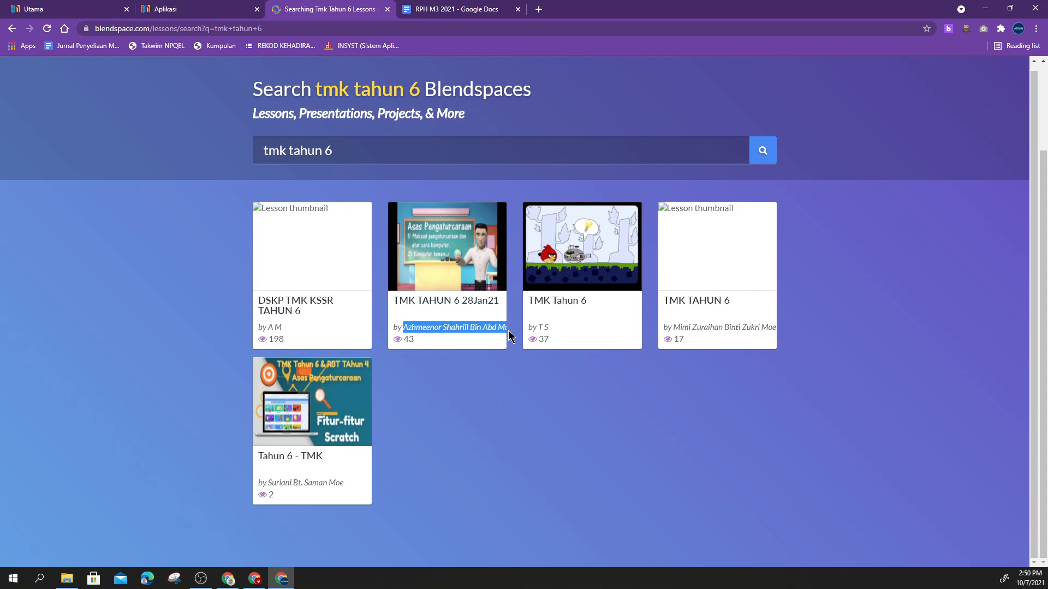
click(431, 310)
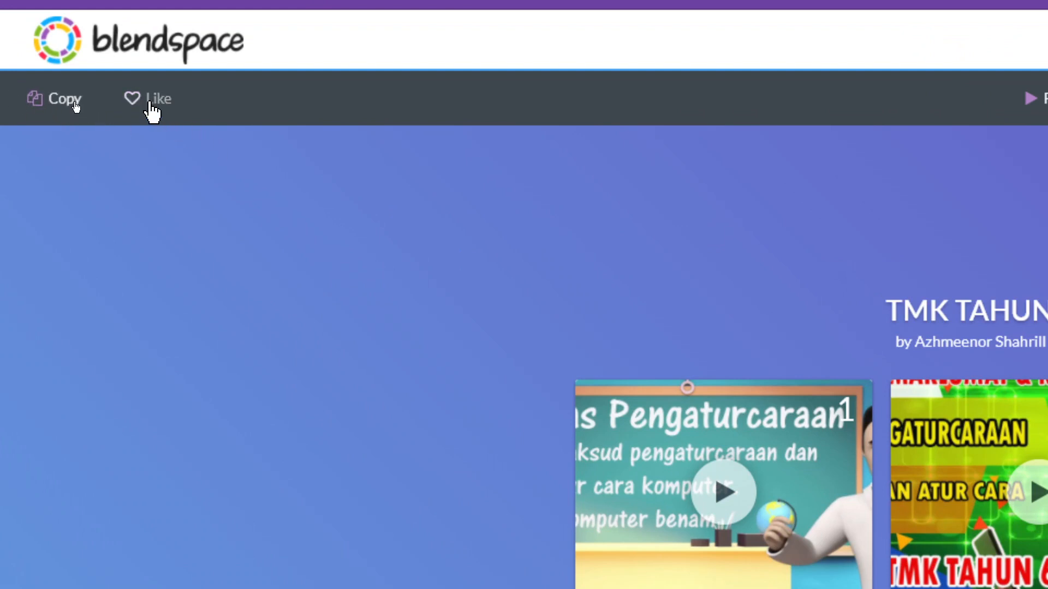
click(127, 102)
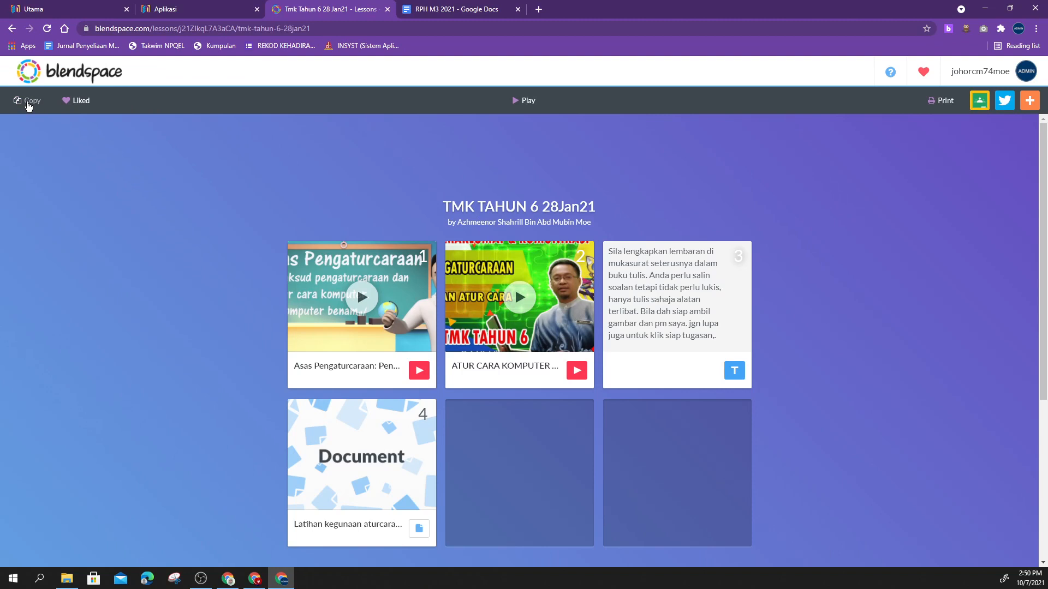
click(28, 101)
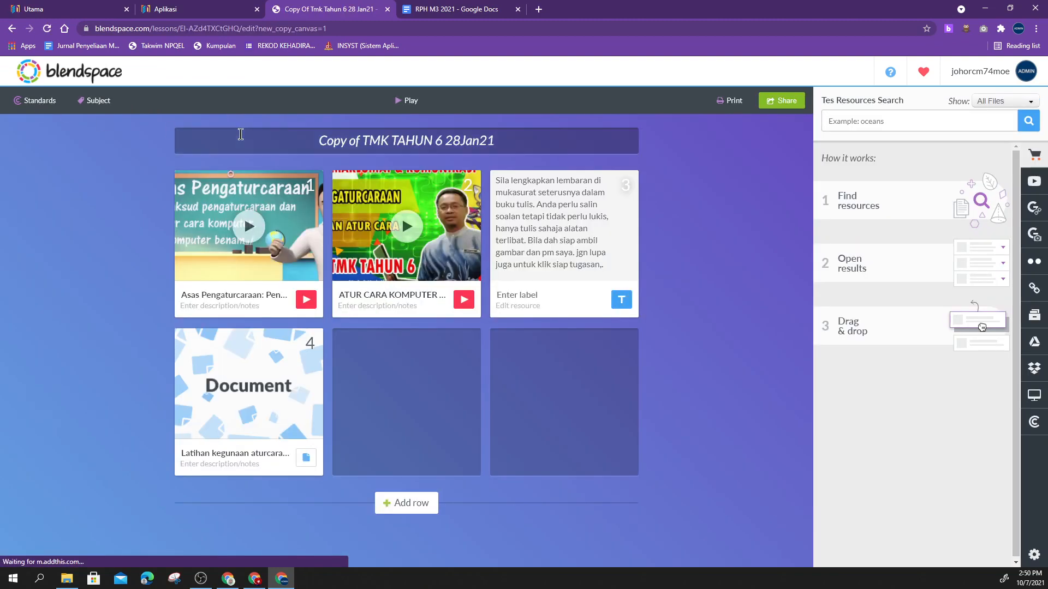
- Rename the copied lesson to TMK TAHUN 6 28Jan21 by removing "Copy of" from its title
click(365, 143)
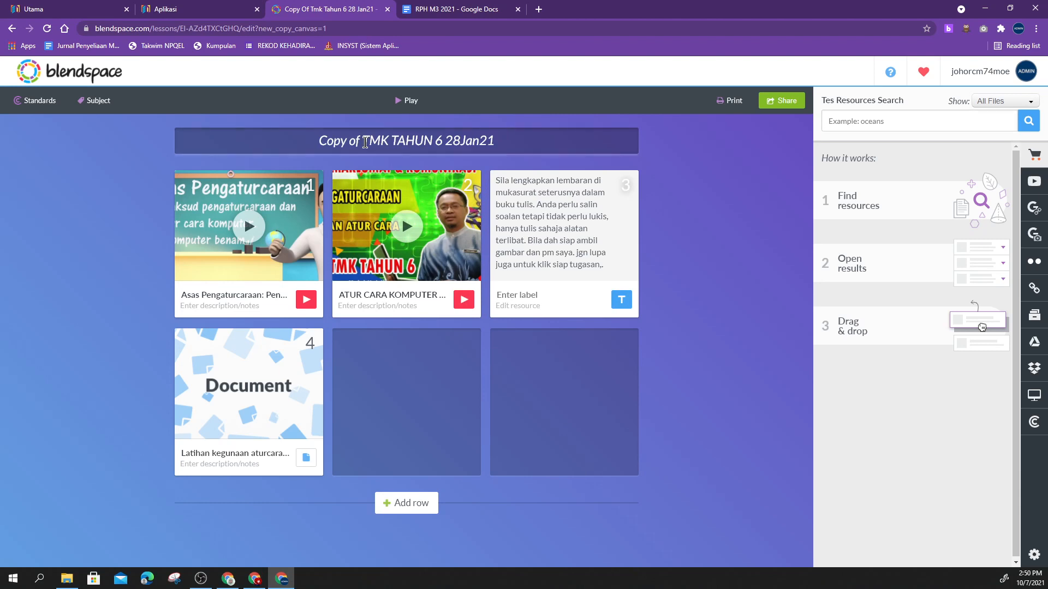
key(BackSpace)
key(BackSpace)
key(BackSpace)
key(BackSpace)
key(BackSpace)
key(BackSpace)
key(BackSpace)
key(BackSpace)
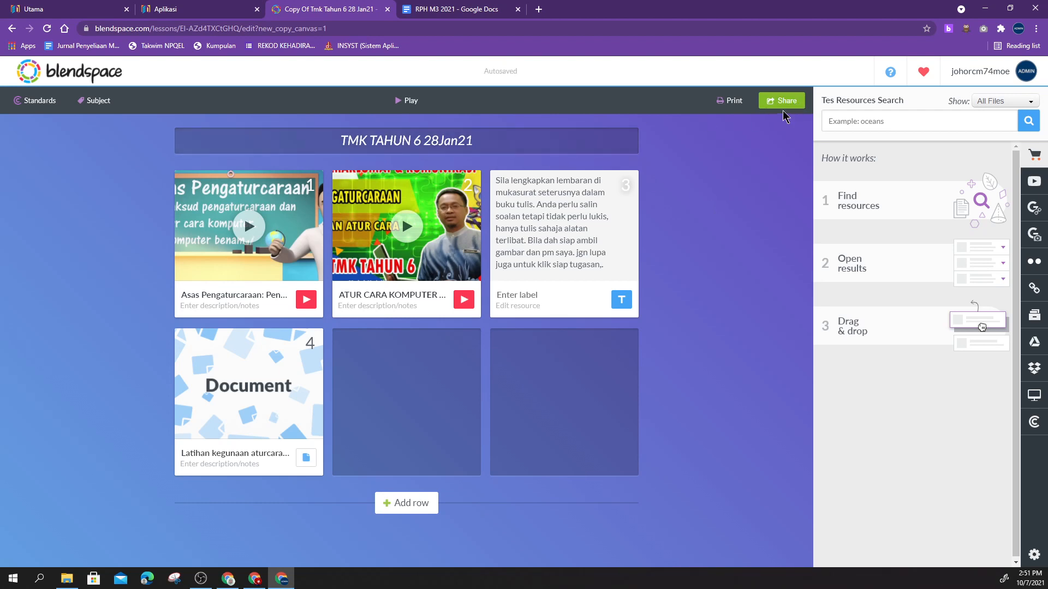
- Return to the dashboard and open the sharing options of the lesson TMK TAHUN 6 28Jan21
click(71, 78)
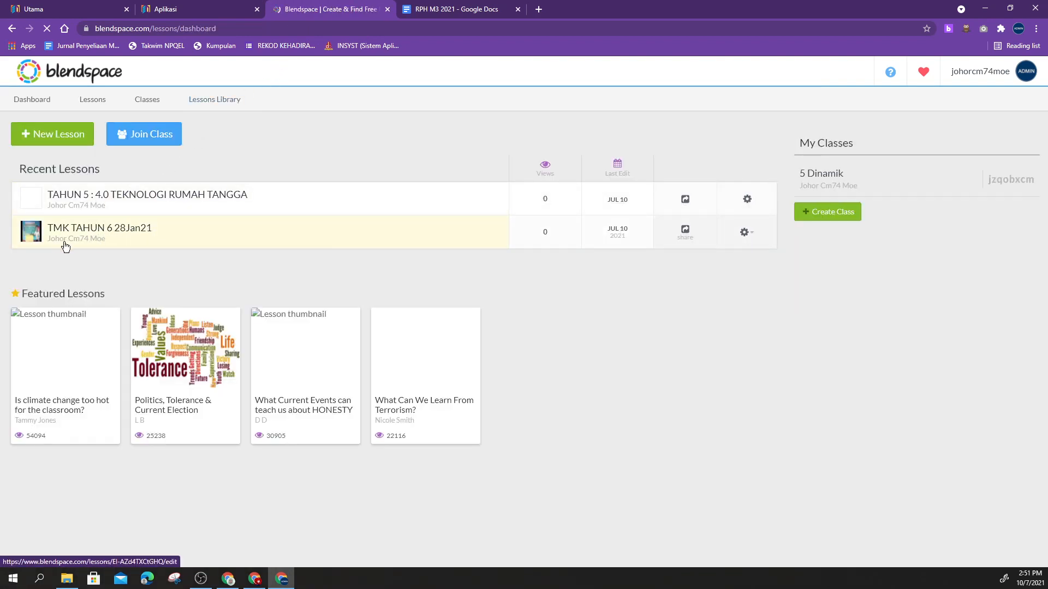
click(689, 244)
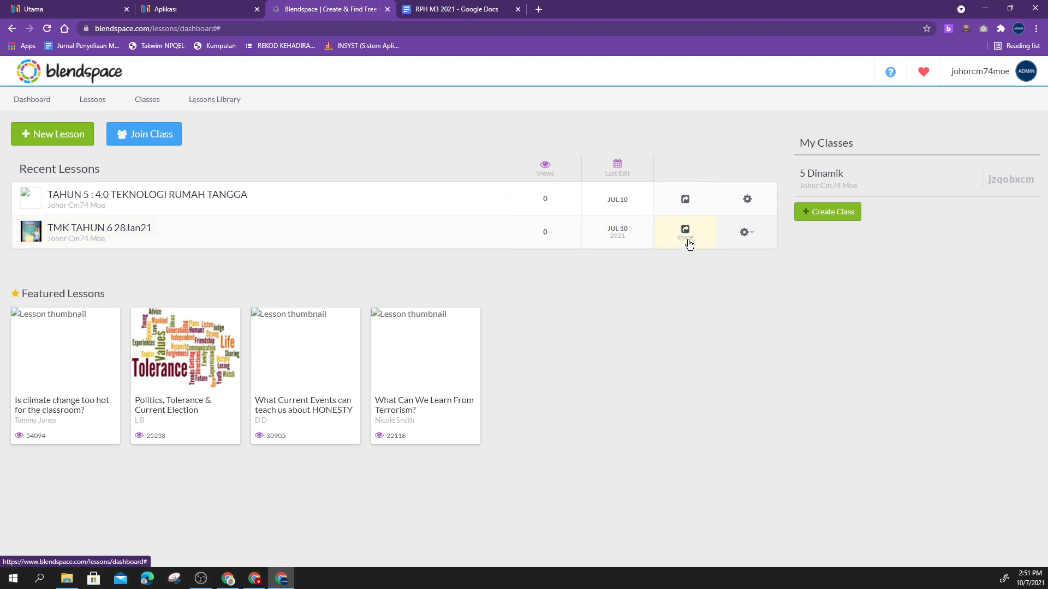